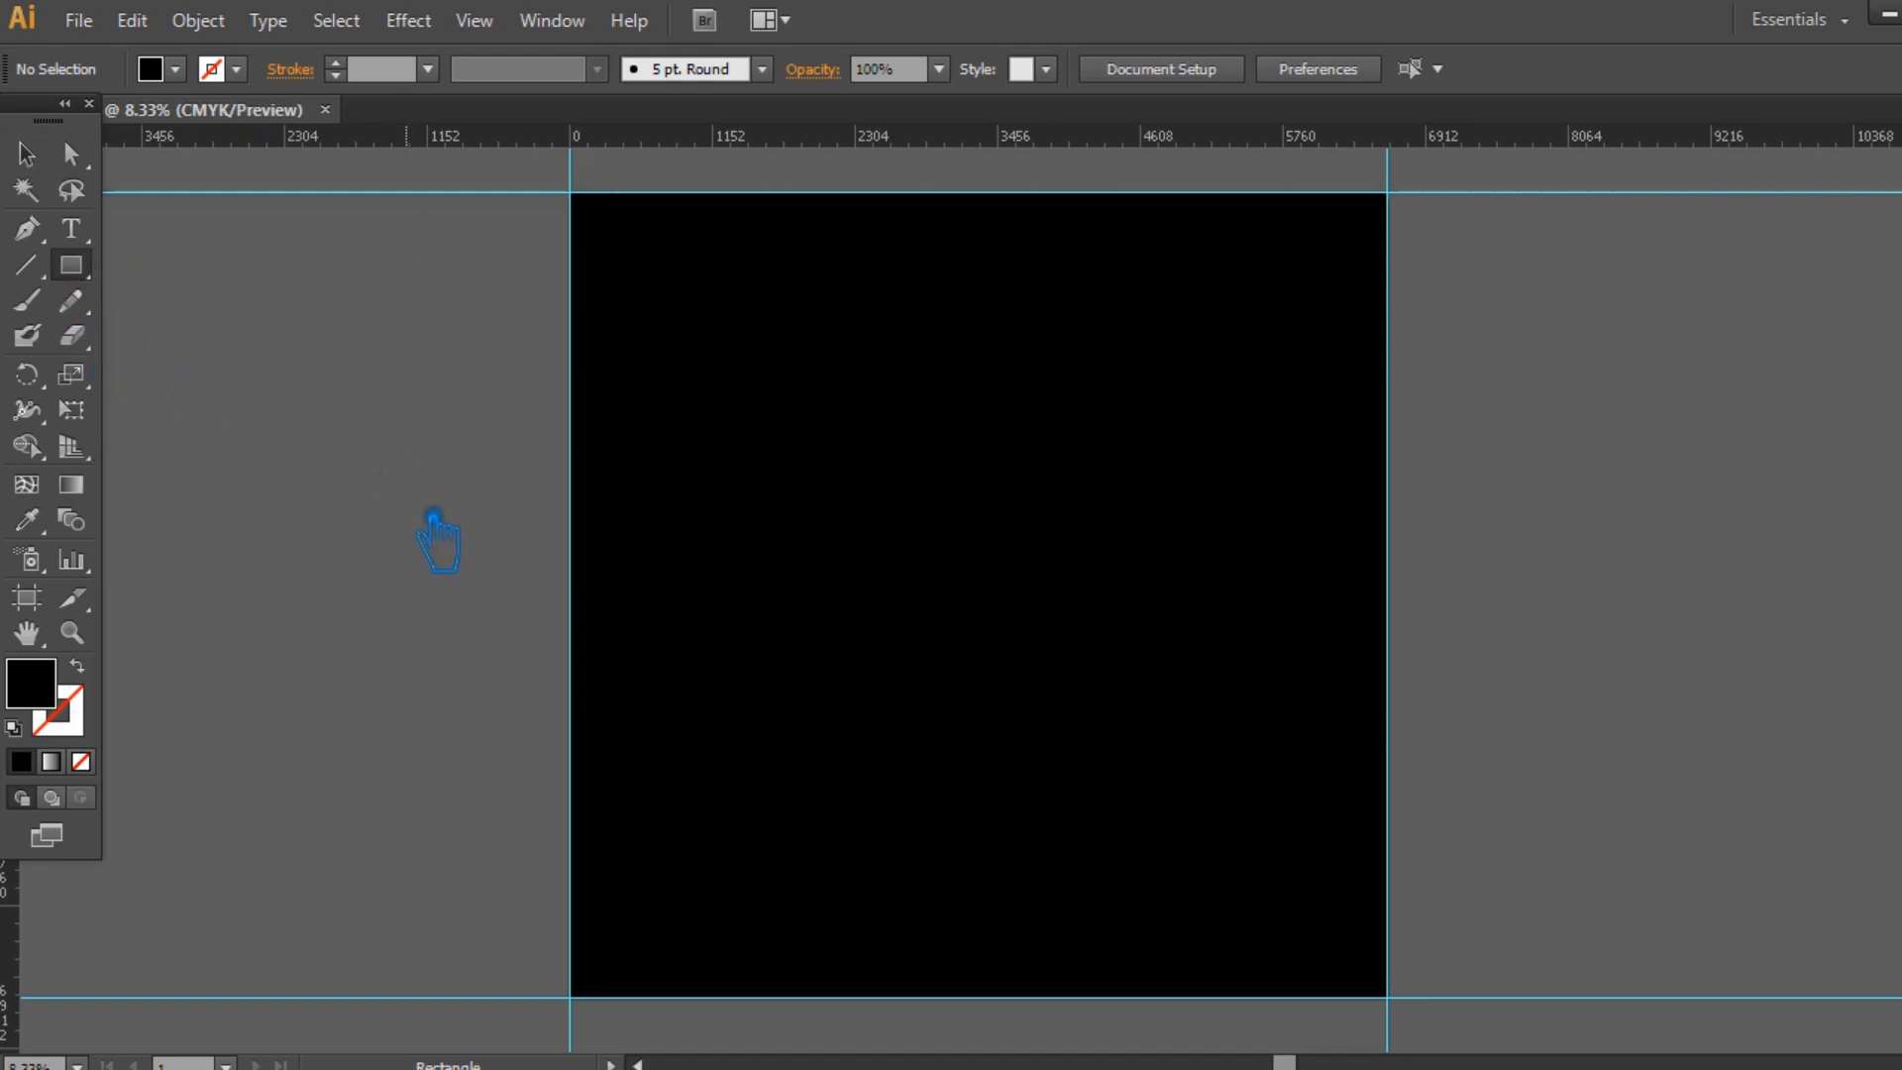
# Draw a small black square beside the artboard and rotate it into an upright diamond.
pyautogui.moveTo(421, 451); pyautogui.dragTo(441, 477)
pyautogui.click(26, 153)
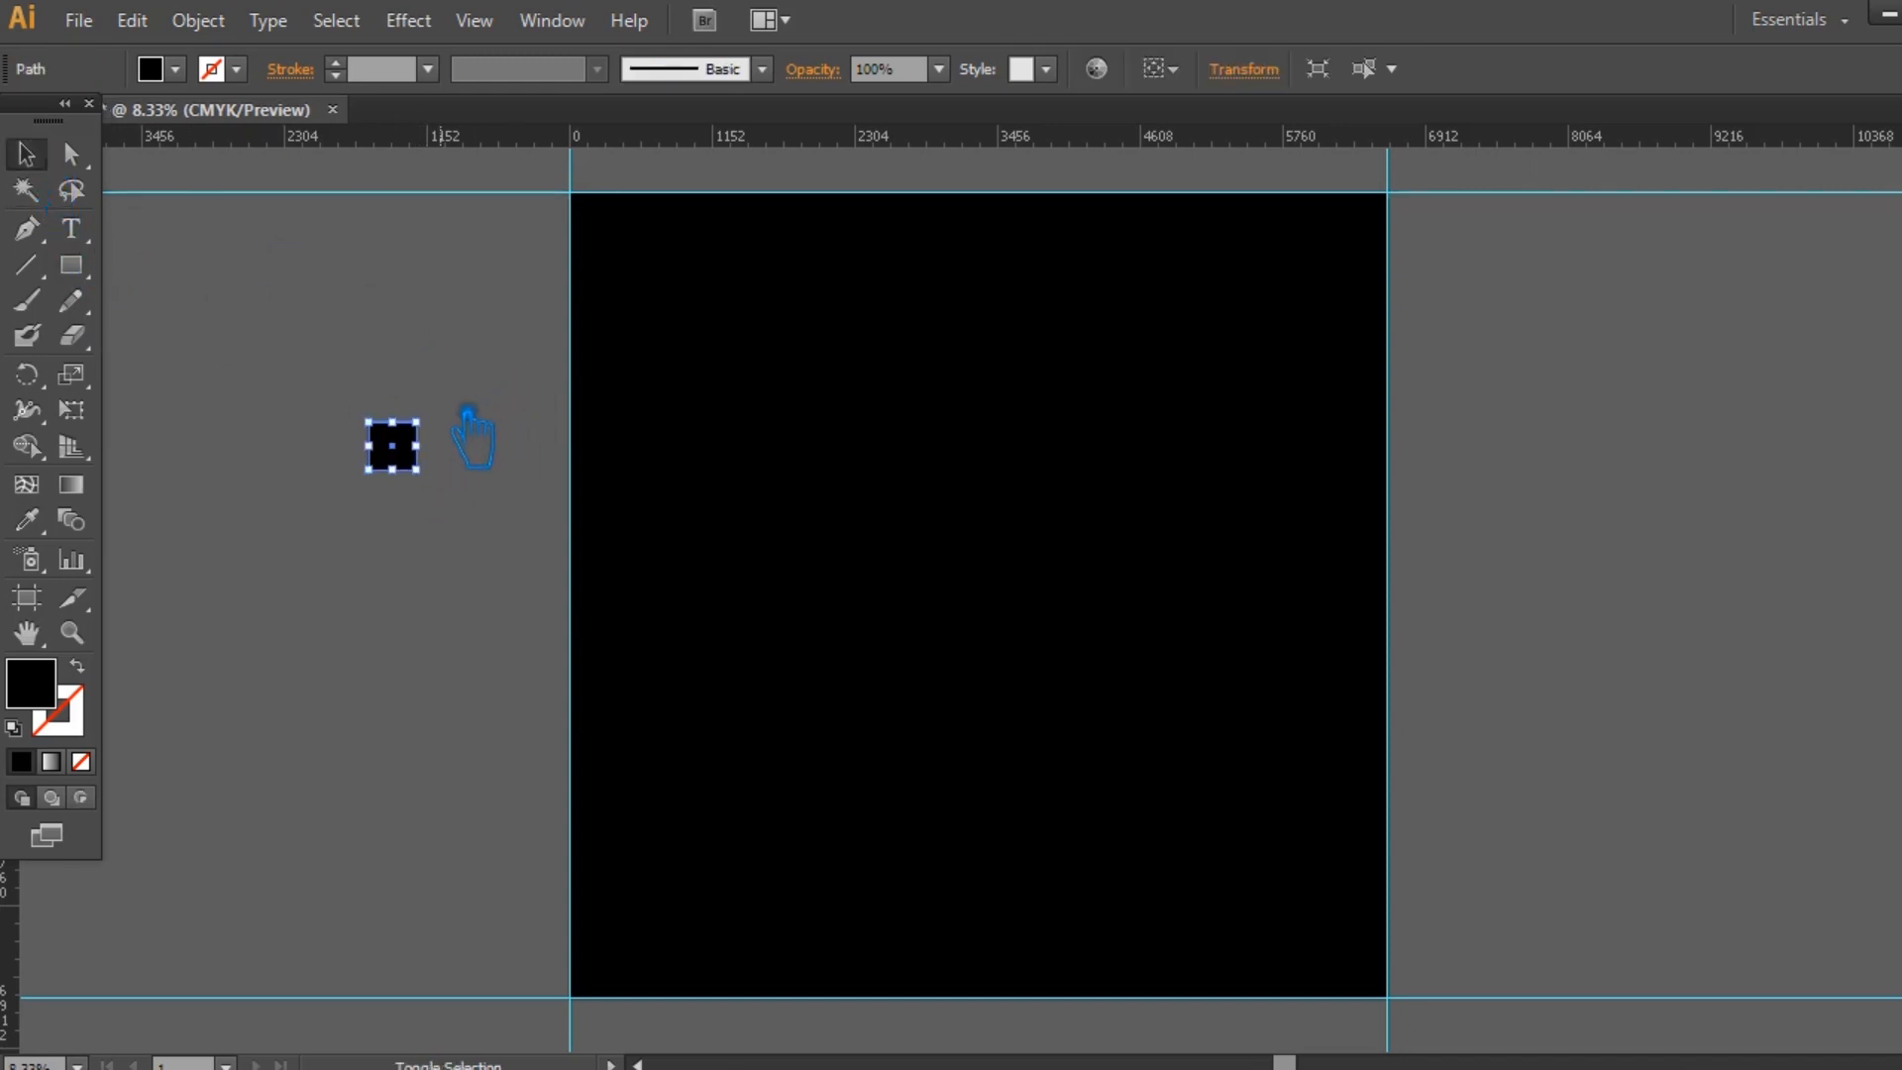
pyautogui.moveTo(457, 424); pyautogui.dragTo(428, 592)
pyautogui.click(472, 498)
pyautogui.moveTo(531, 664); pyautogui.dragTo(557, 461)
# Move the black diamond below the artboard and delete the white ornament group lying there.
pyautogui.click(425, 426)
pyautogui.moveTo(453, 370); pyautogui.dragTo(912, 862)
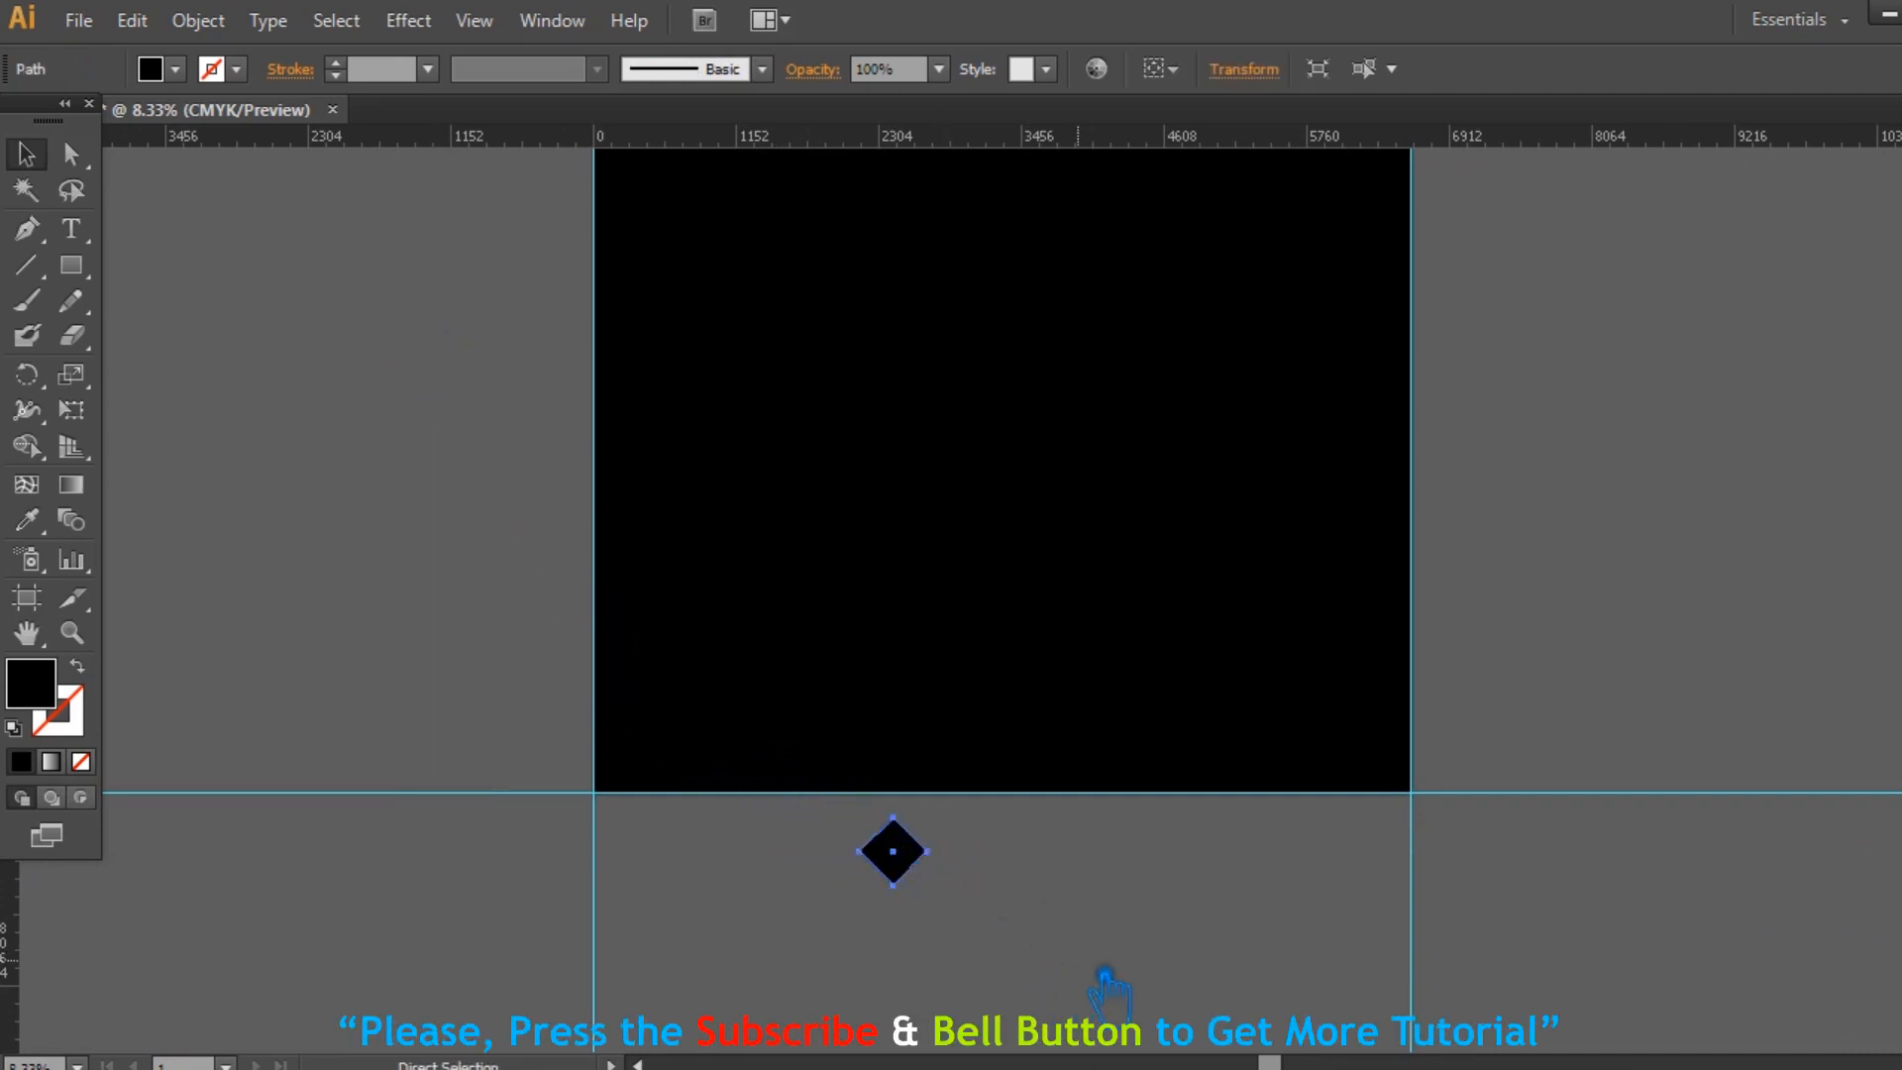
pyautogui.hotkey('ctrl', '+')
pyautogui.hotkey('ctrl', '+')
pyautogui.moveTo(1110, 996); pyautogui.dragTo(1125, 522)
pyautogui.click(916, 1035)
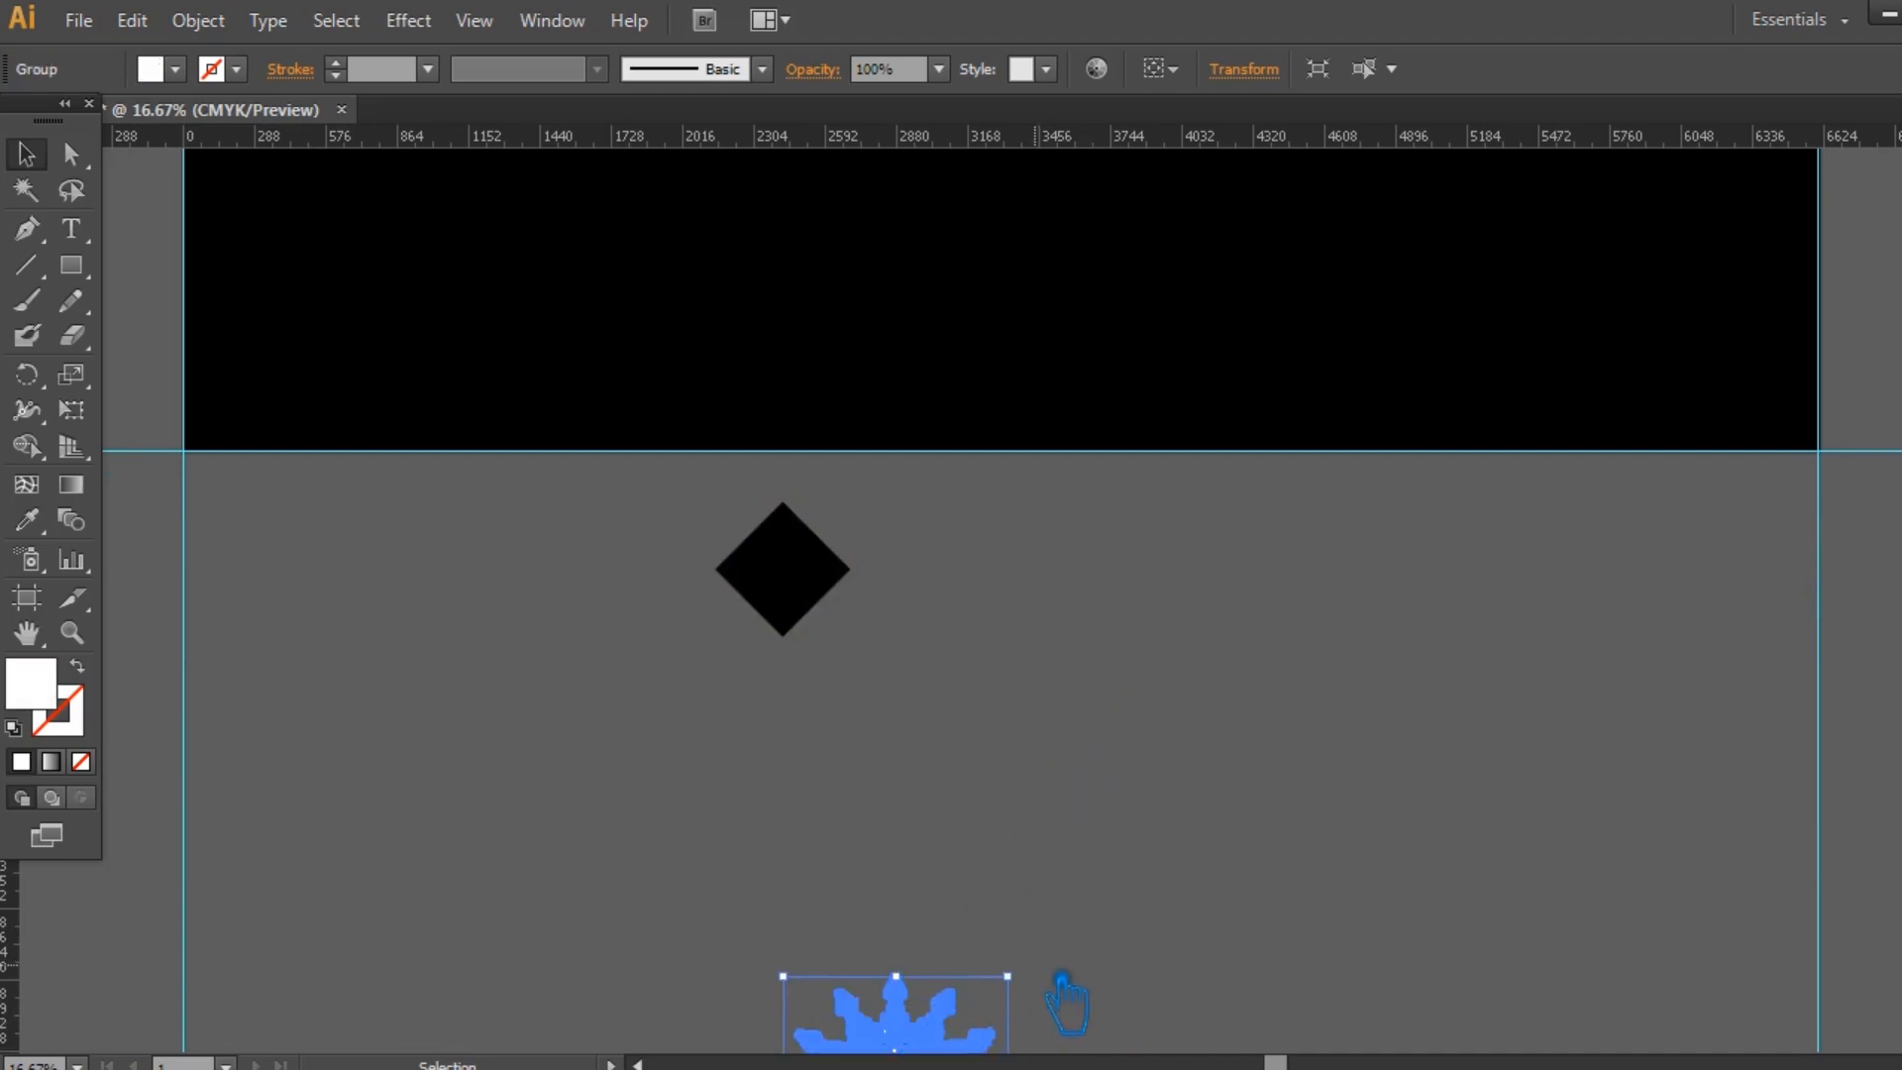
pyautogui.press('Delete')
# Move the diamond slightly farther from the artboard and fill it with off-white F2F2F2.
pyautogui.moveTo(828, 611); pyautogui.dragTo(895, 726)
pyautogui.doubleClick(49, 705)
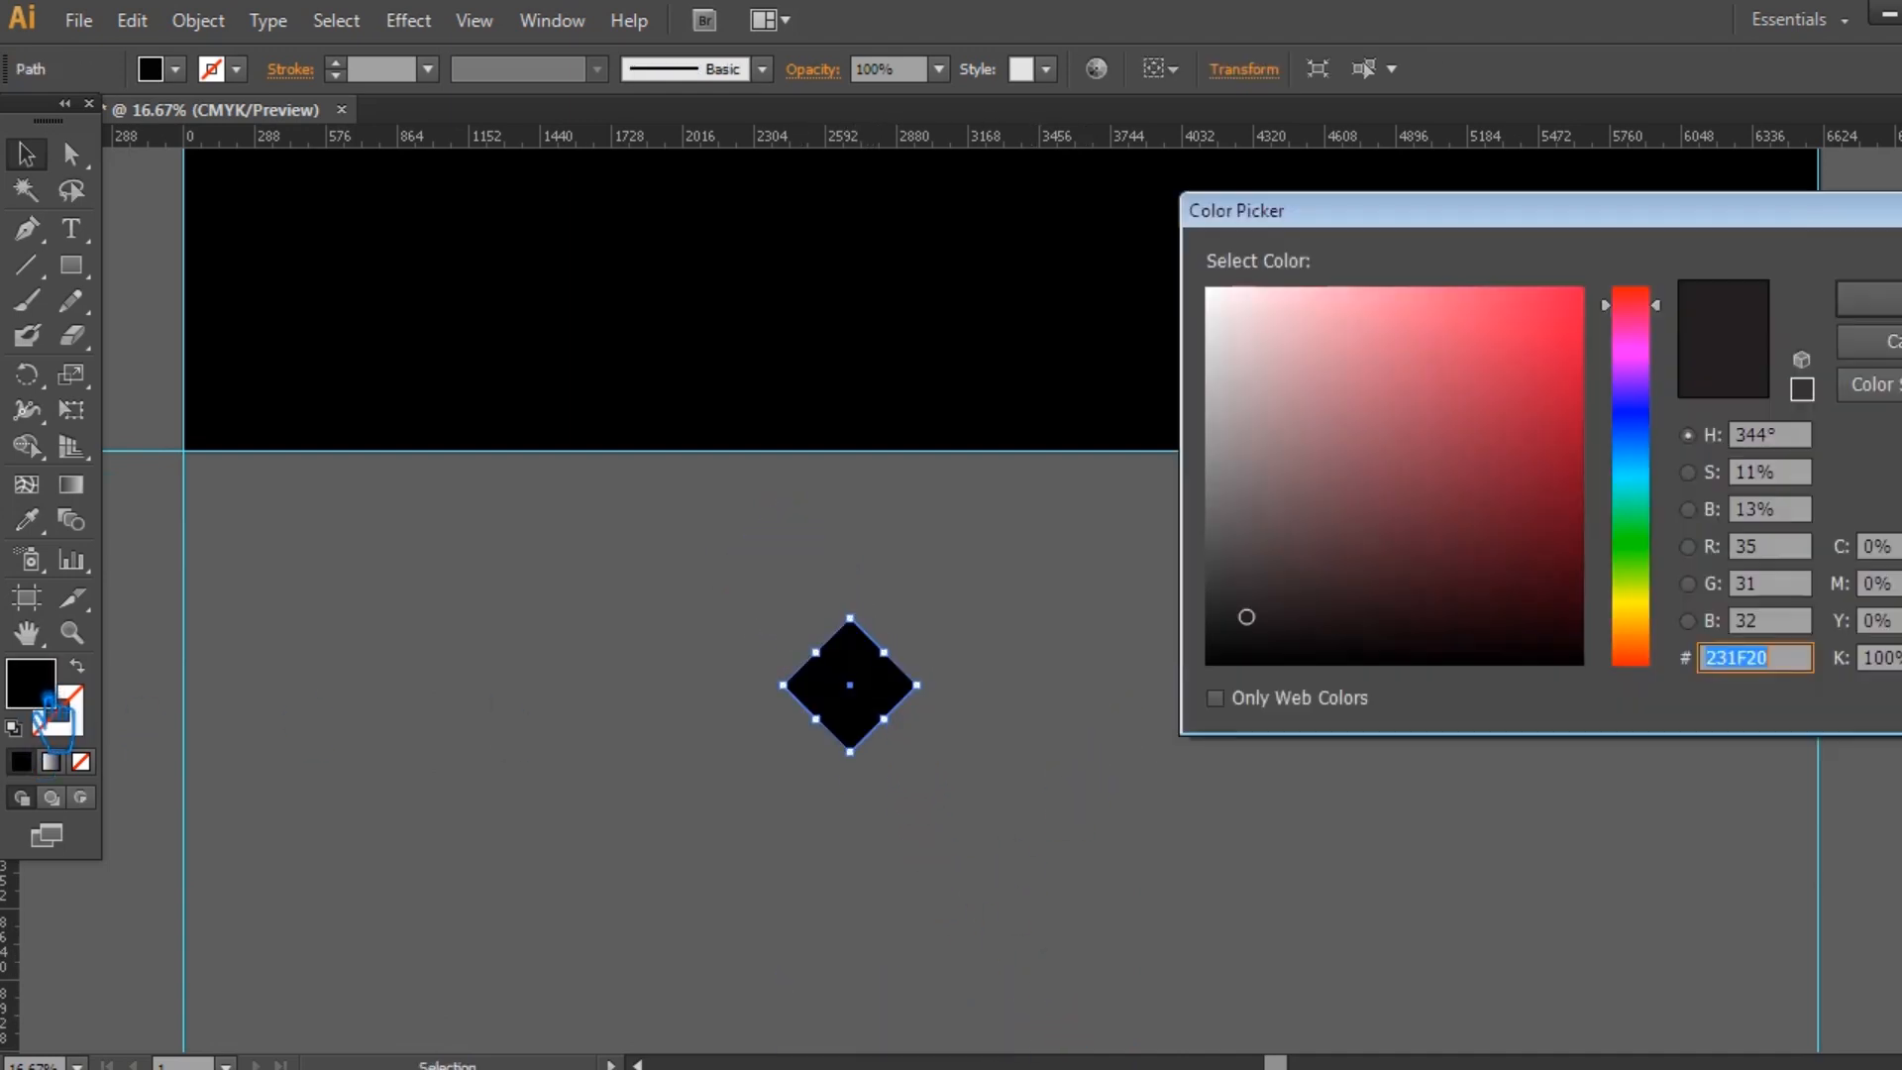
pyautogui.moveTo(1248, 416); pyautogui.dragTo(1215, 313)
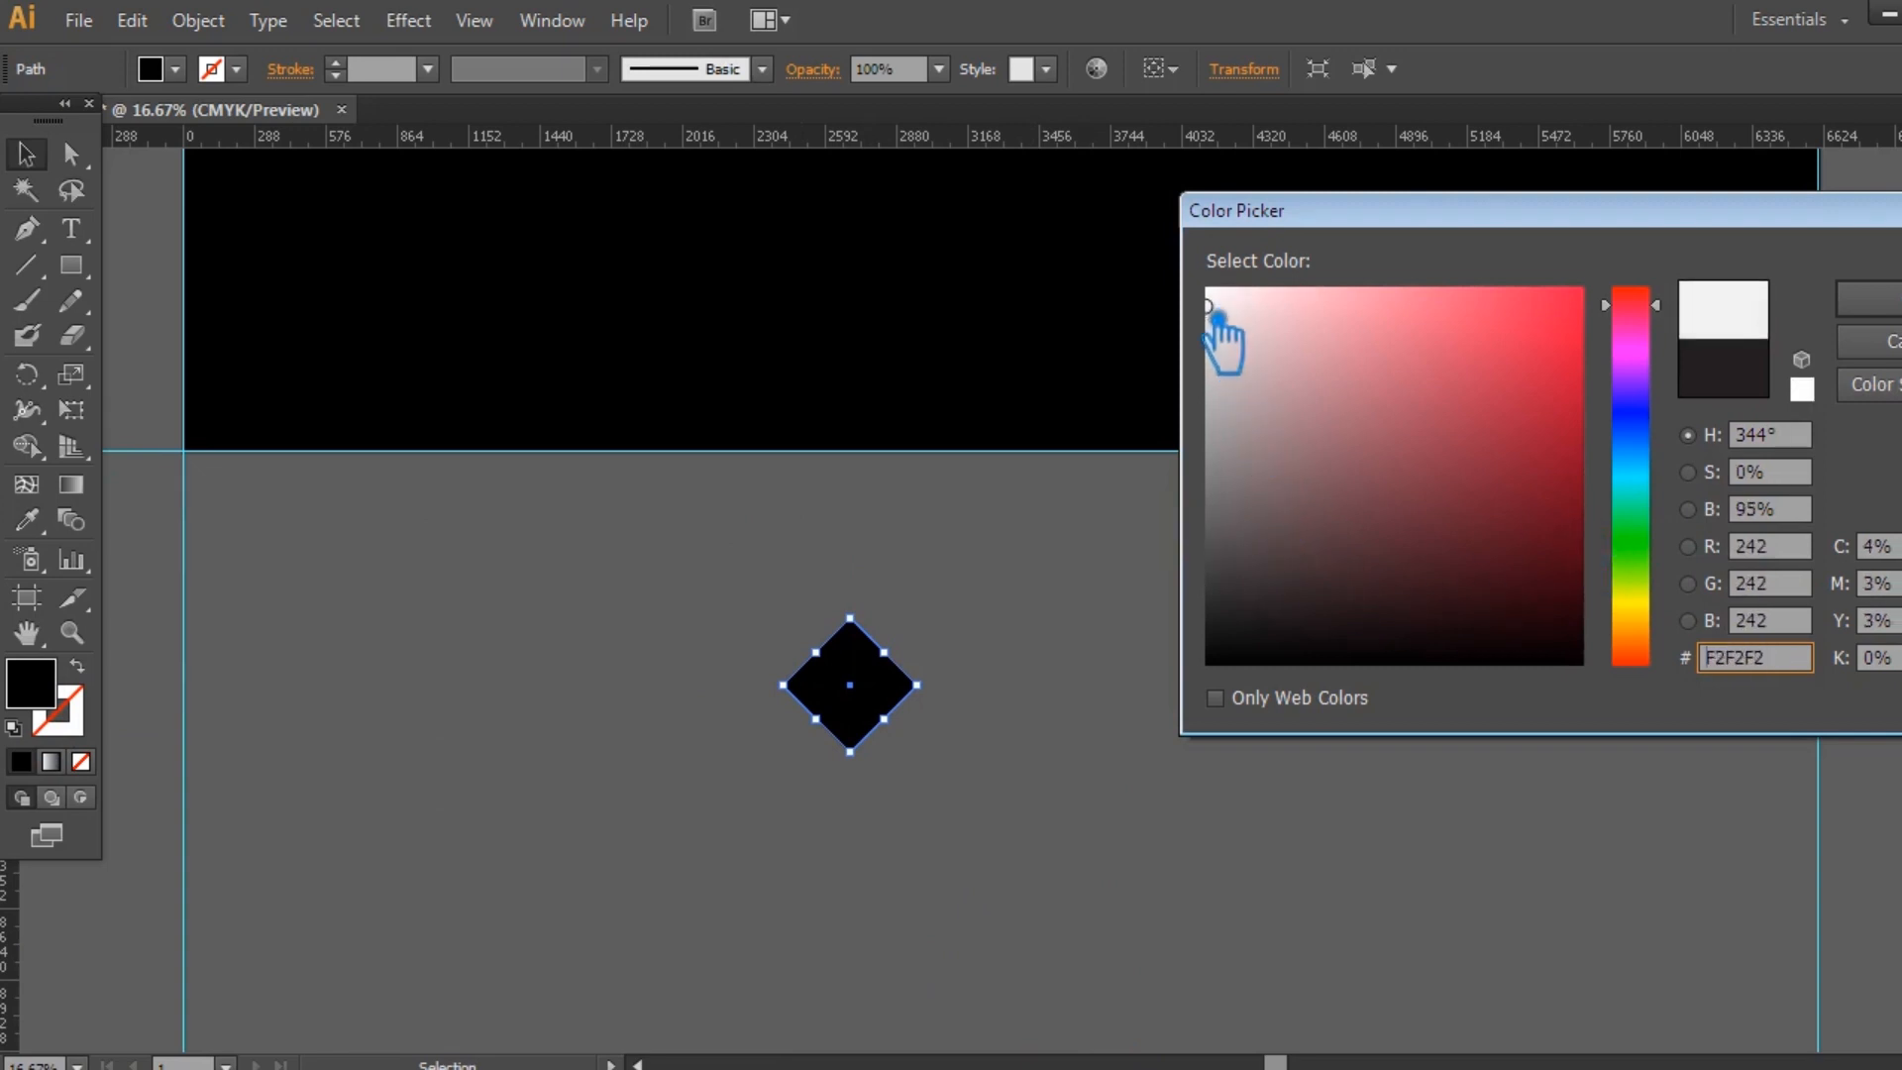
pyautogui.click(1867, 297)
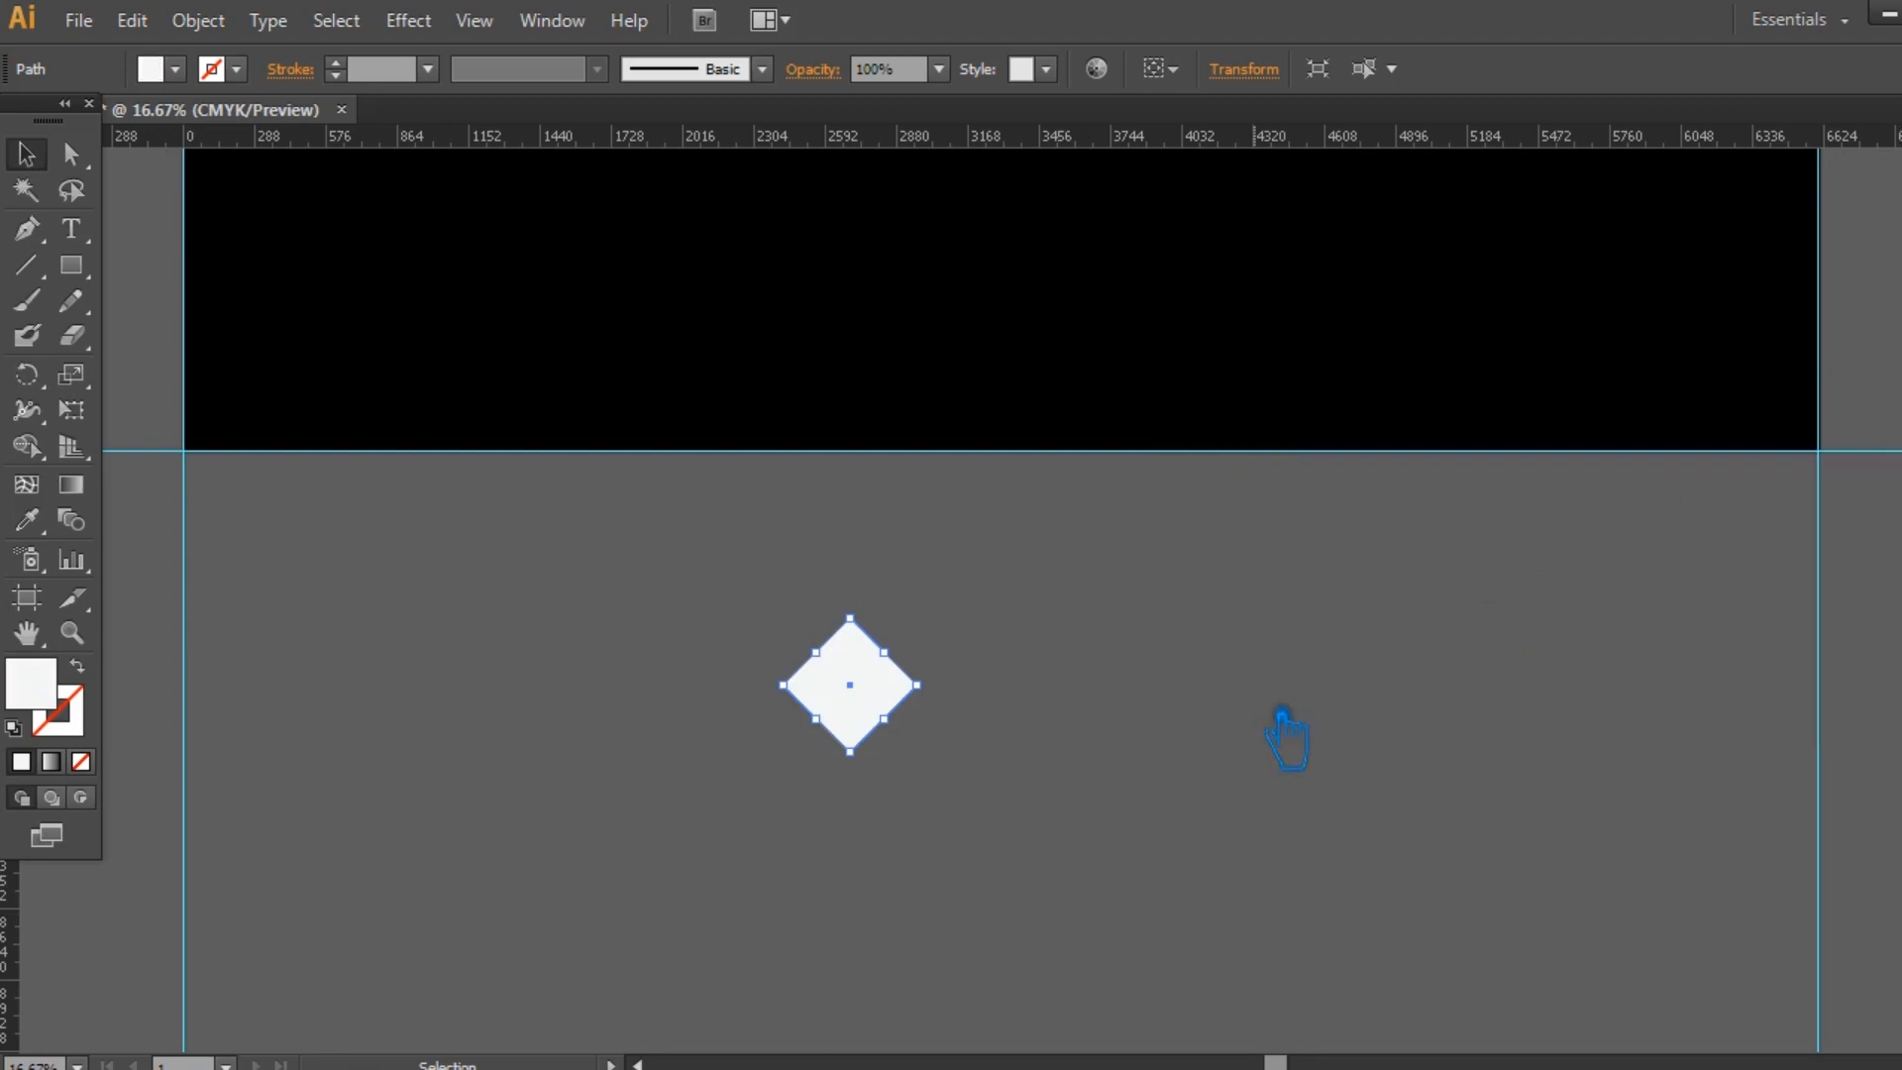
pyautogui.click(1243, 758)
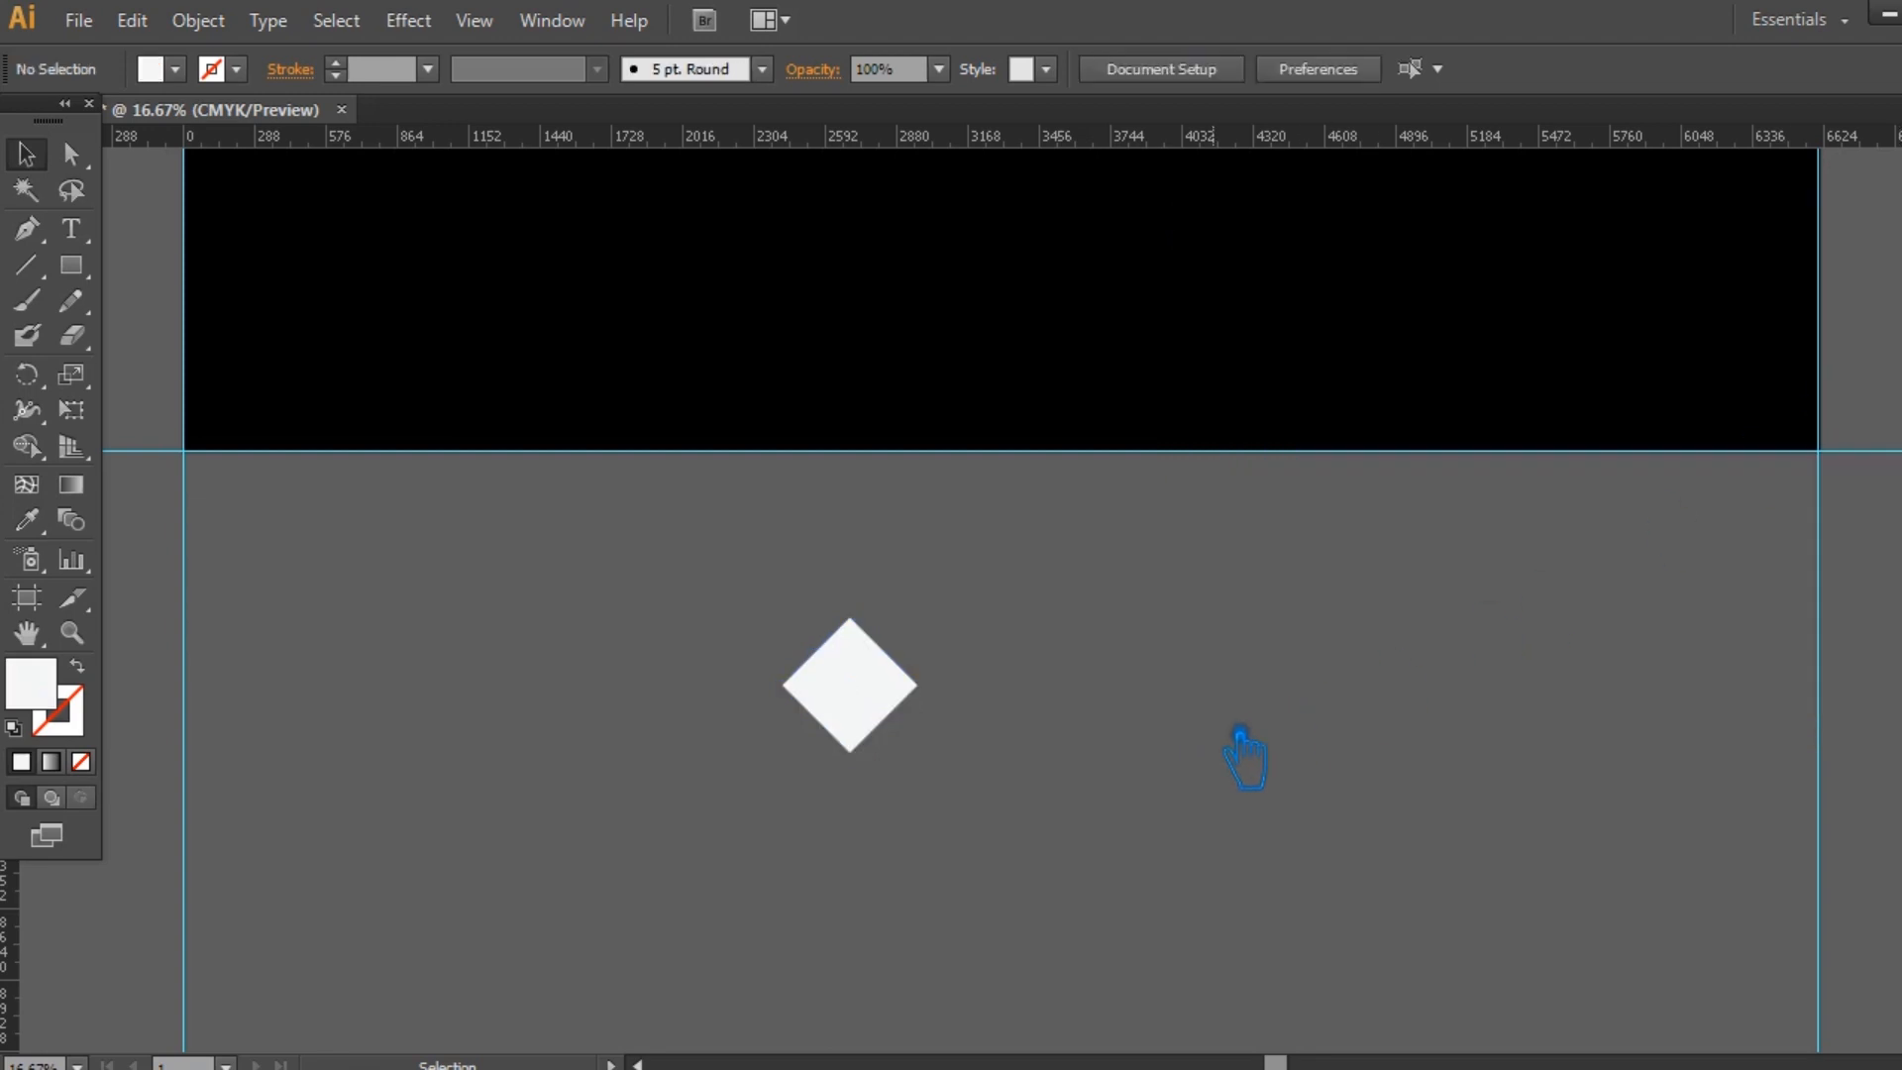
# Scale the off-white diamond down around its center to a fraction of its size.
pyautogui.click(874, 721)
pyautogui.moveTo(917, 685)
pyautogui.mouseDown()
pyautogui.moveTo(873, 694)
pyautogui.moveTo(897, 710)
pyautogui.mouseUp()
pyautogui.click(983, 712)
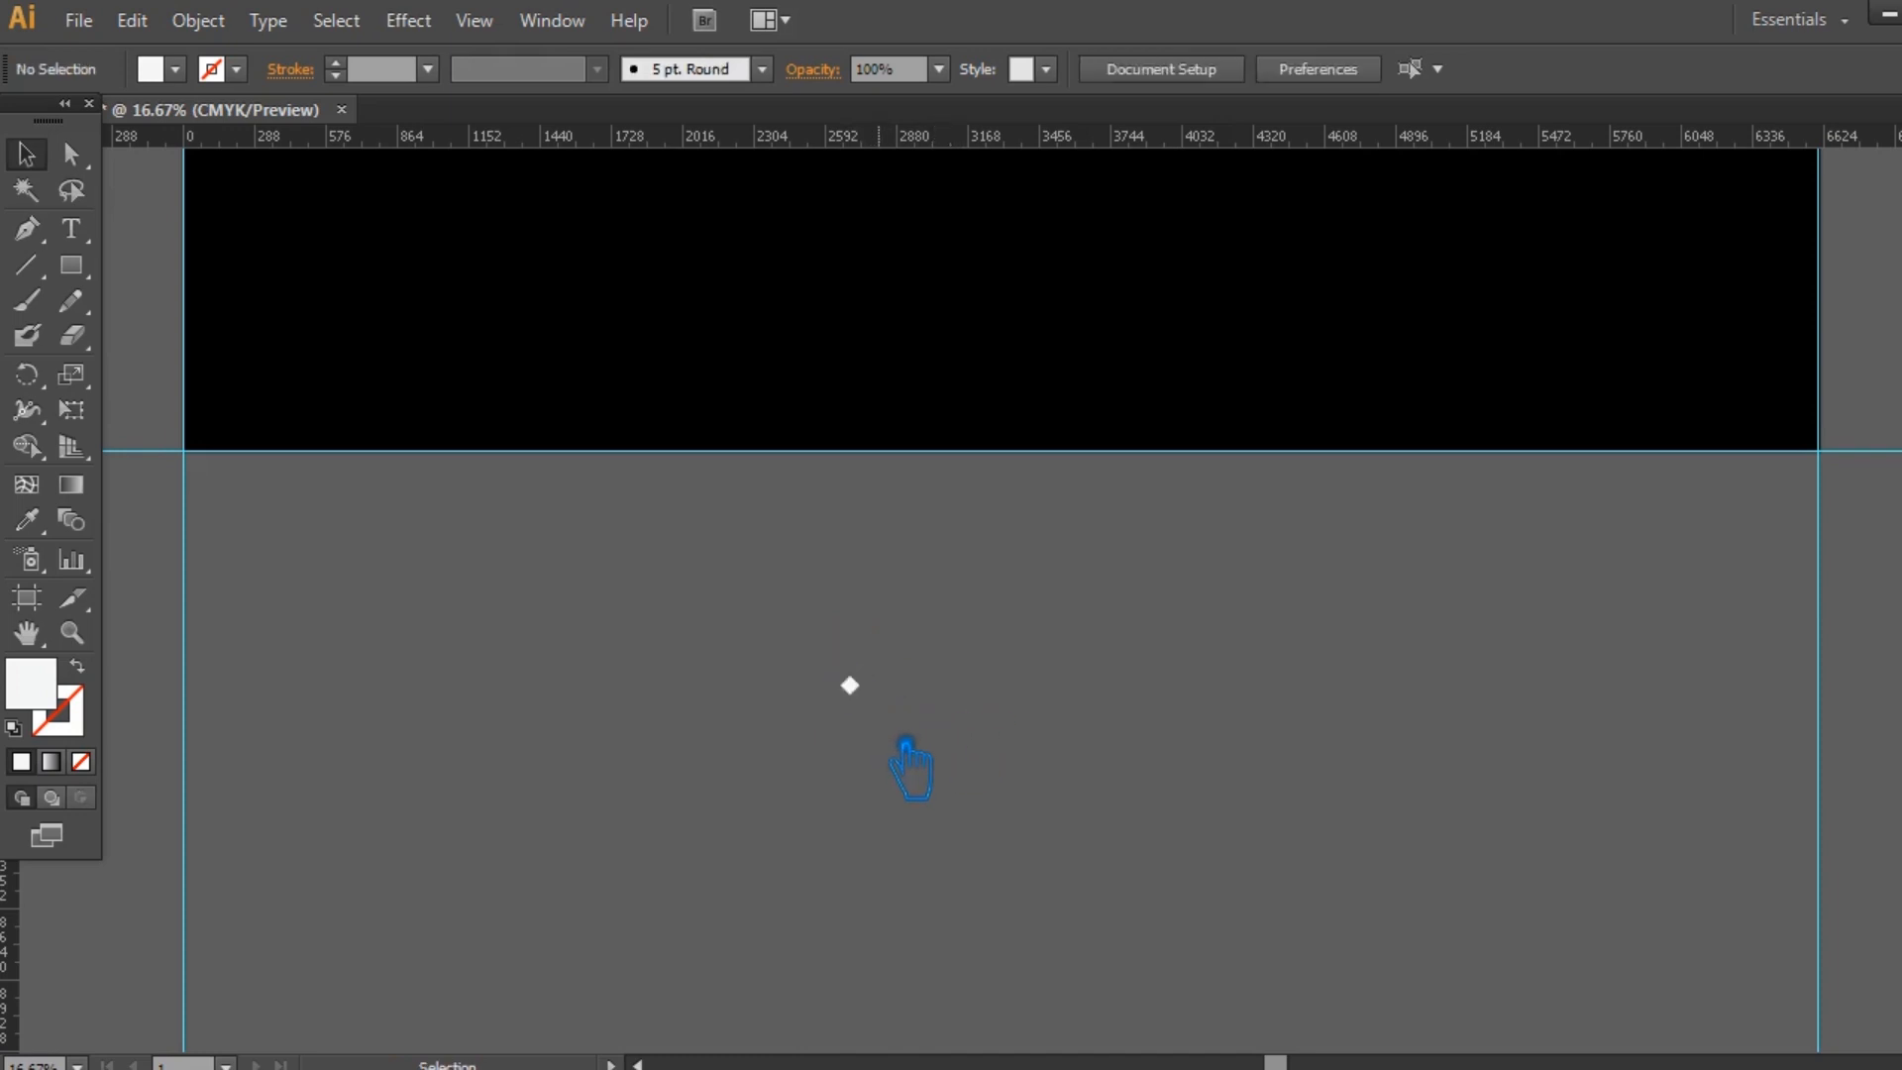
# Duplicate the small diamond straight above the original with a gap between them, and group the two diamonds.
pyautogui.hotkey('ctrl', '+')
pyautogui.hotkey('ctrl', '+')
pyautogui.hotkey('ctrl', '+')
pyautogui.hotkey('ctrl', '+')
pyautogui.hotkey('ctrl', '+')
pyautogui.moveTo(903, 773); pyautogui.dragTo(1452, 289)
pyautogui.moveTo(764, 588); pyautogui.dragTo(765, 434)
pyautogui.moveTo(851, 669); pyautogui.dragTo(594, 260)
pyautogui.press('ctrl')
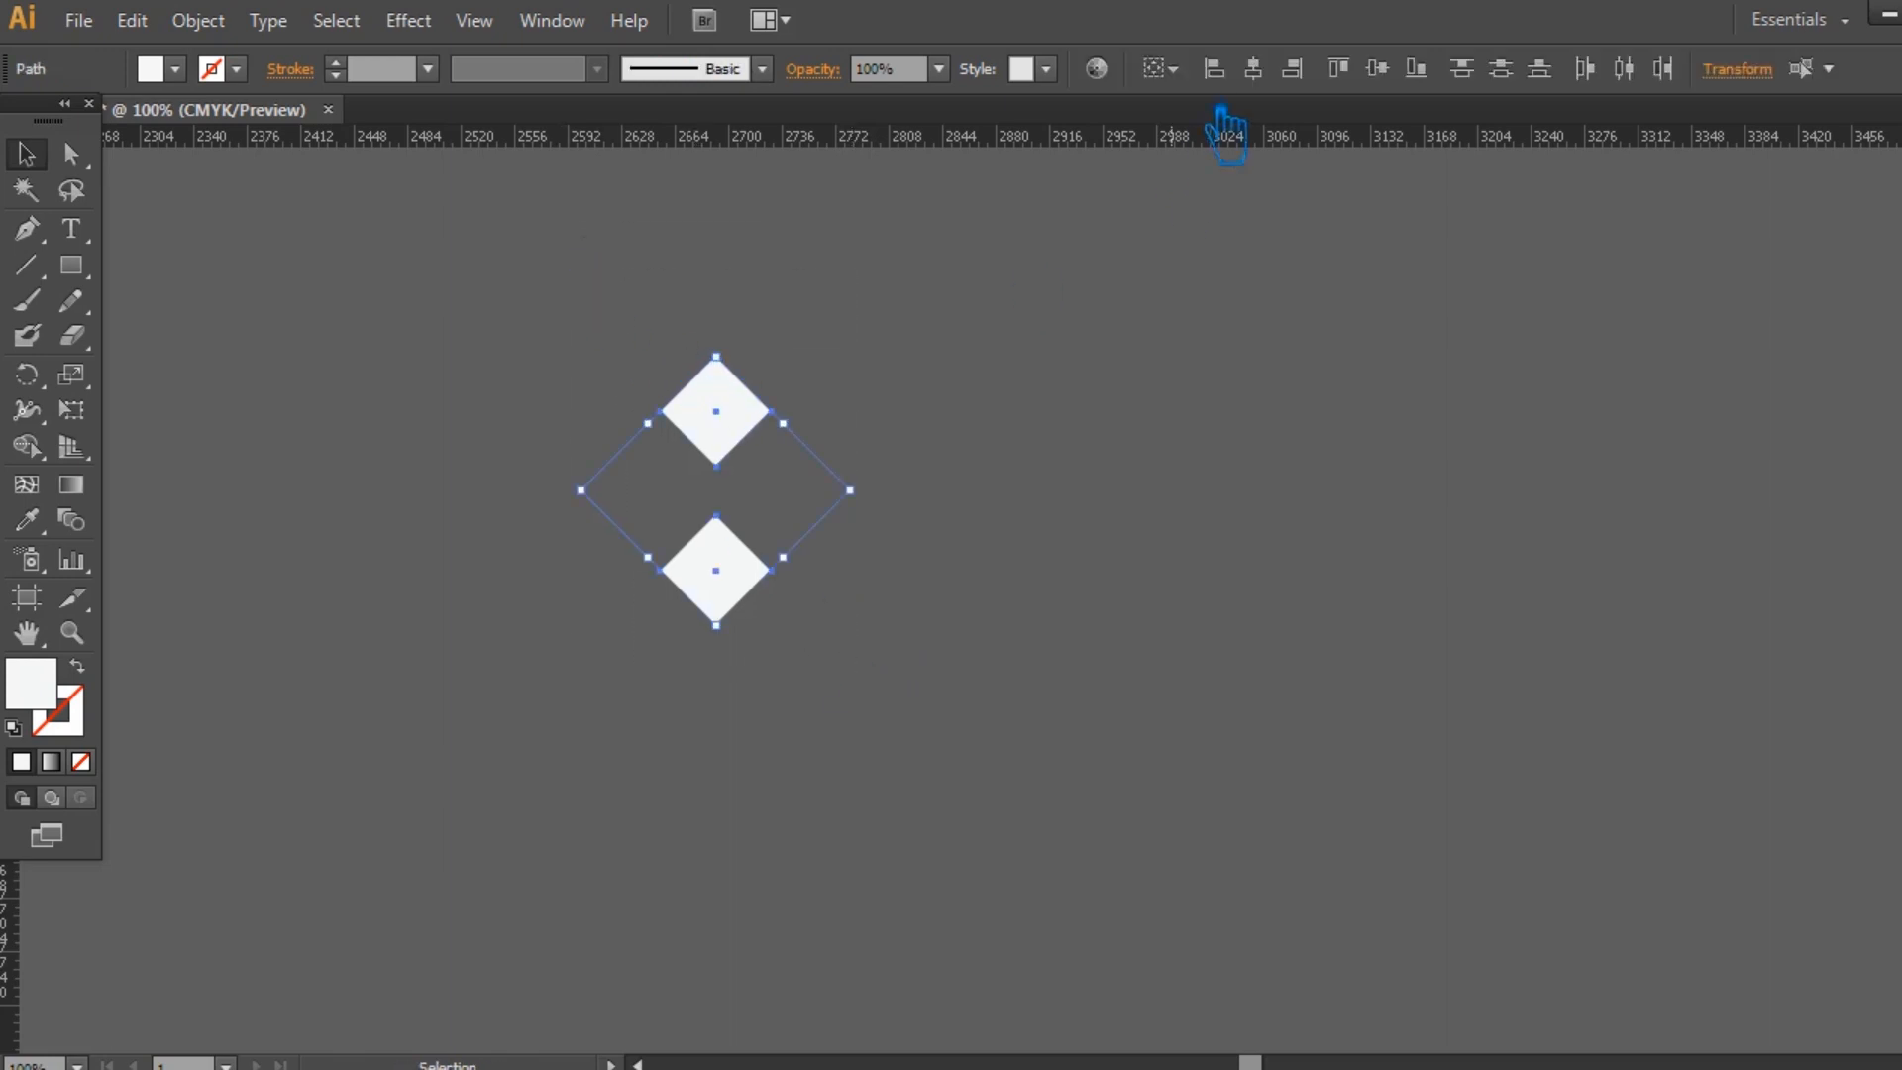
pyautogui.hotkey('ctrl', 'g')
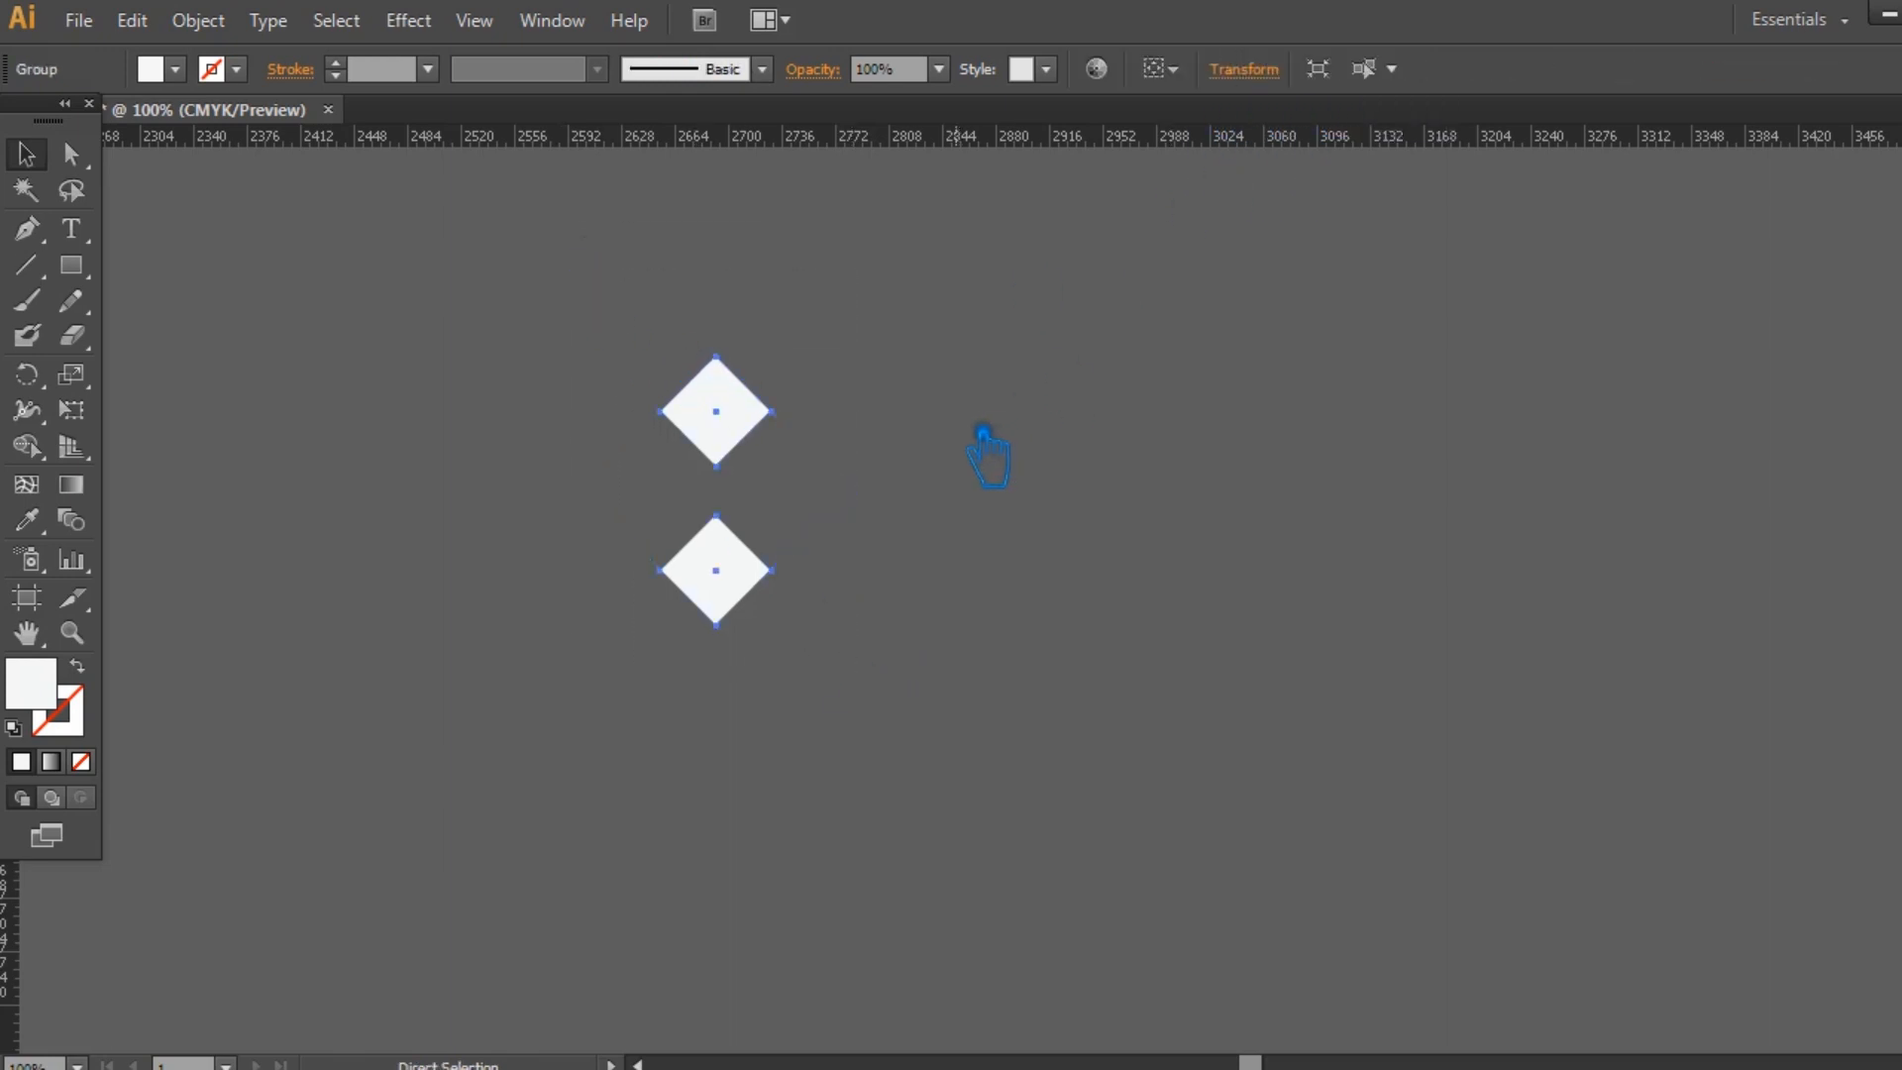
# Paste a copy of the diamond pair in place and rotate it a quarter turn to form a four-diamond motif.
pyautogui.hotkey('ctrl', 'f')
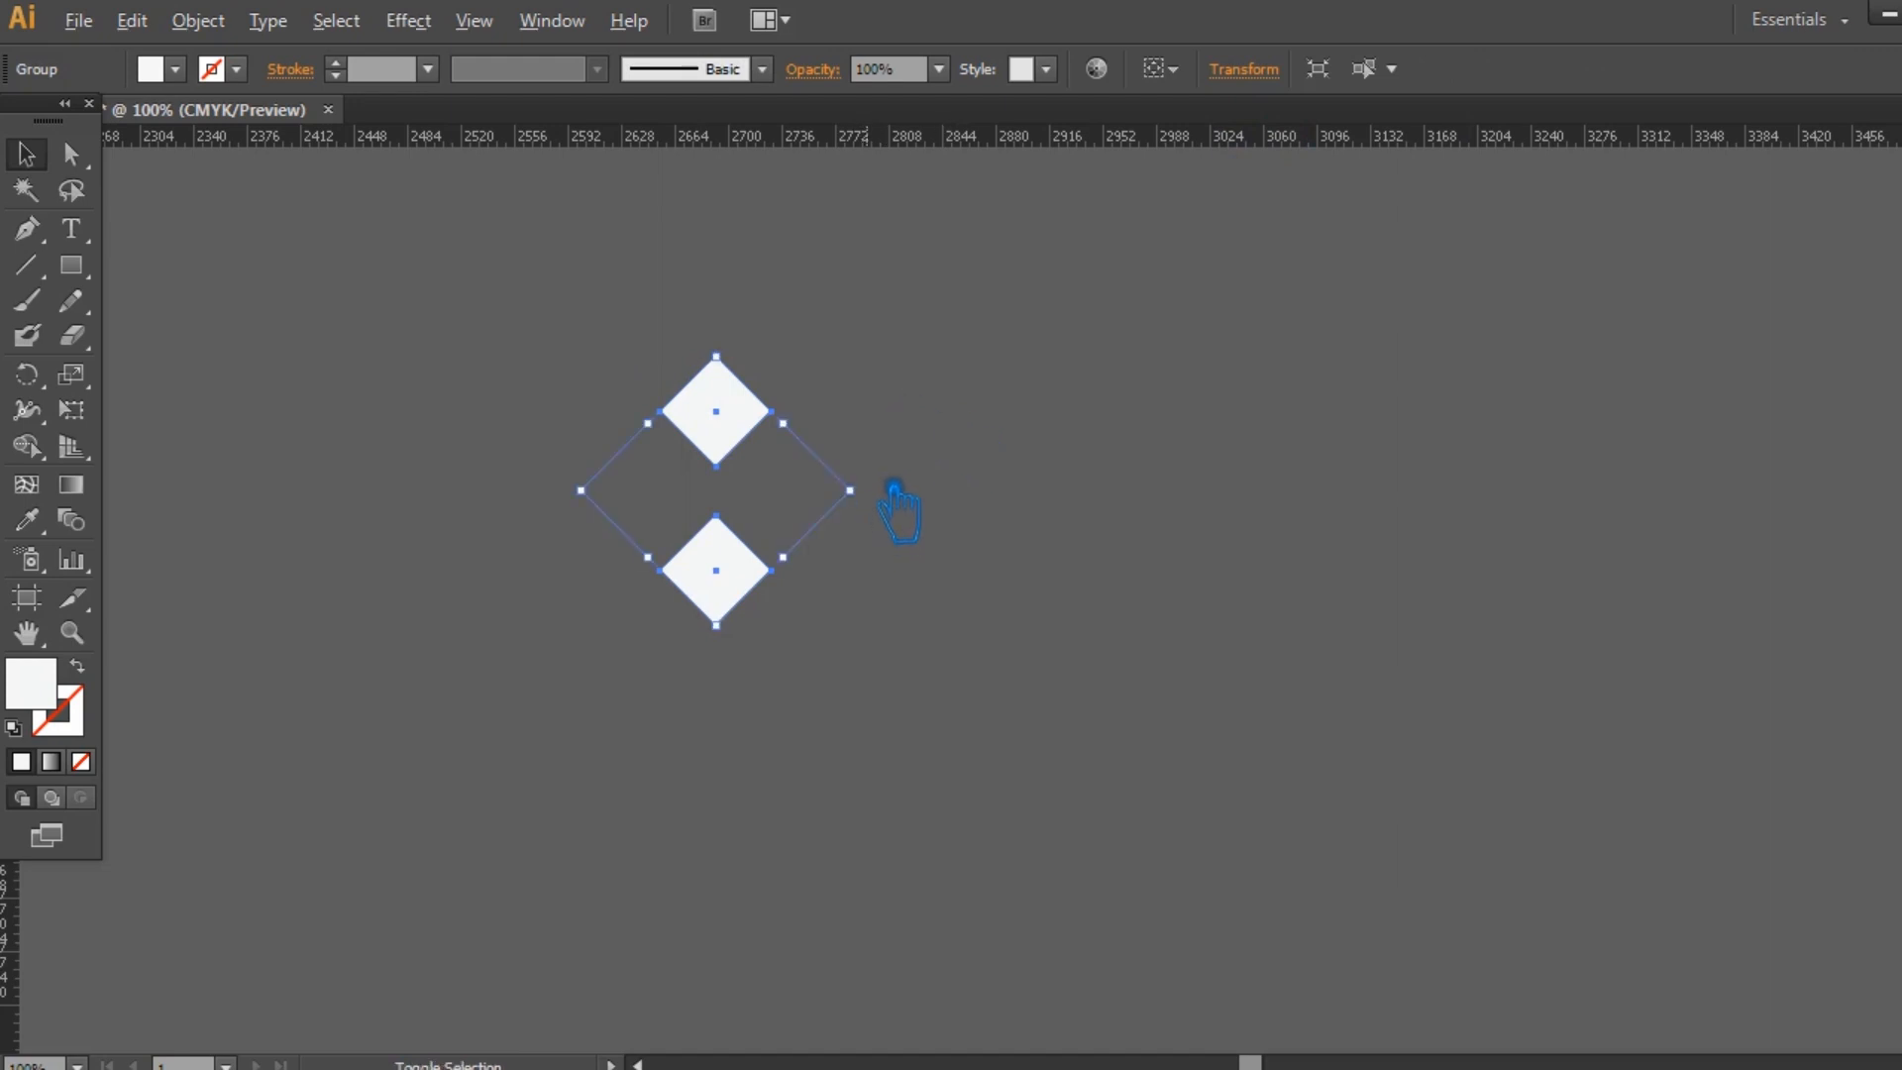
pyautogui.moveTo(894, 495); pyautogui.dragTo(770, 658)
pyautogui.click(552, 483)
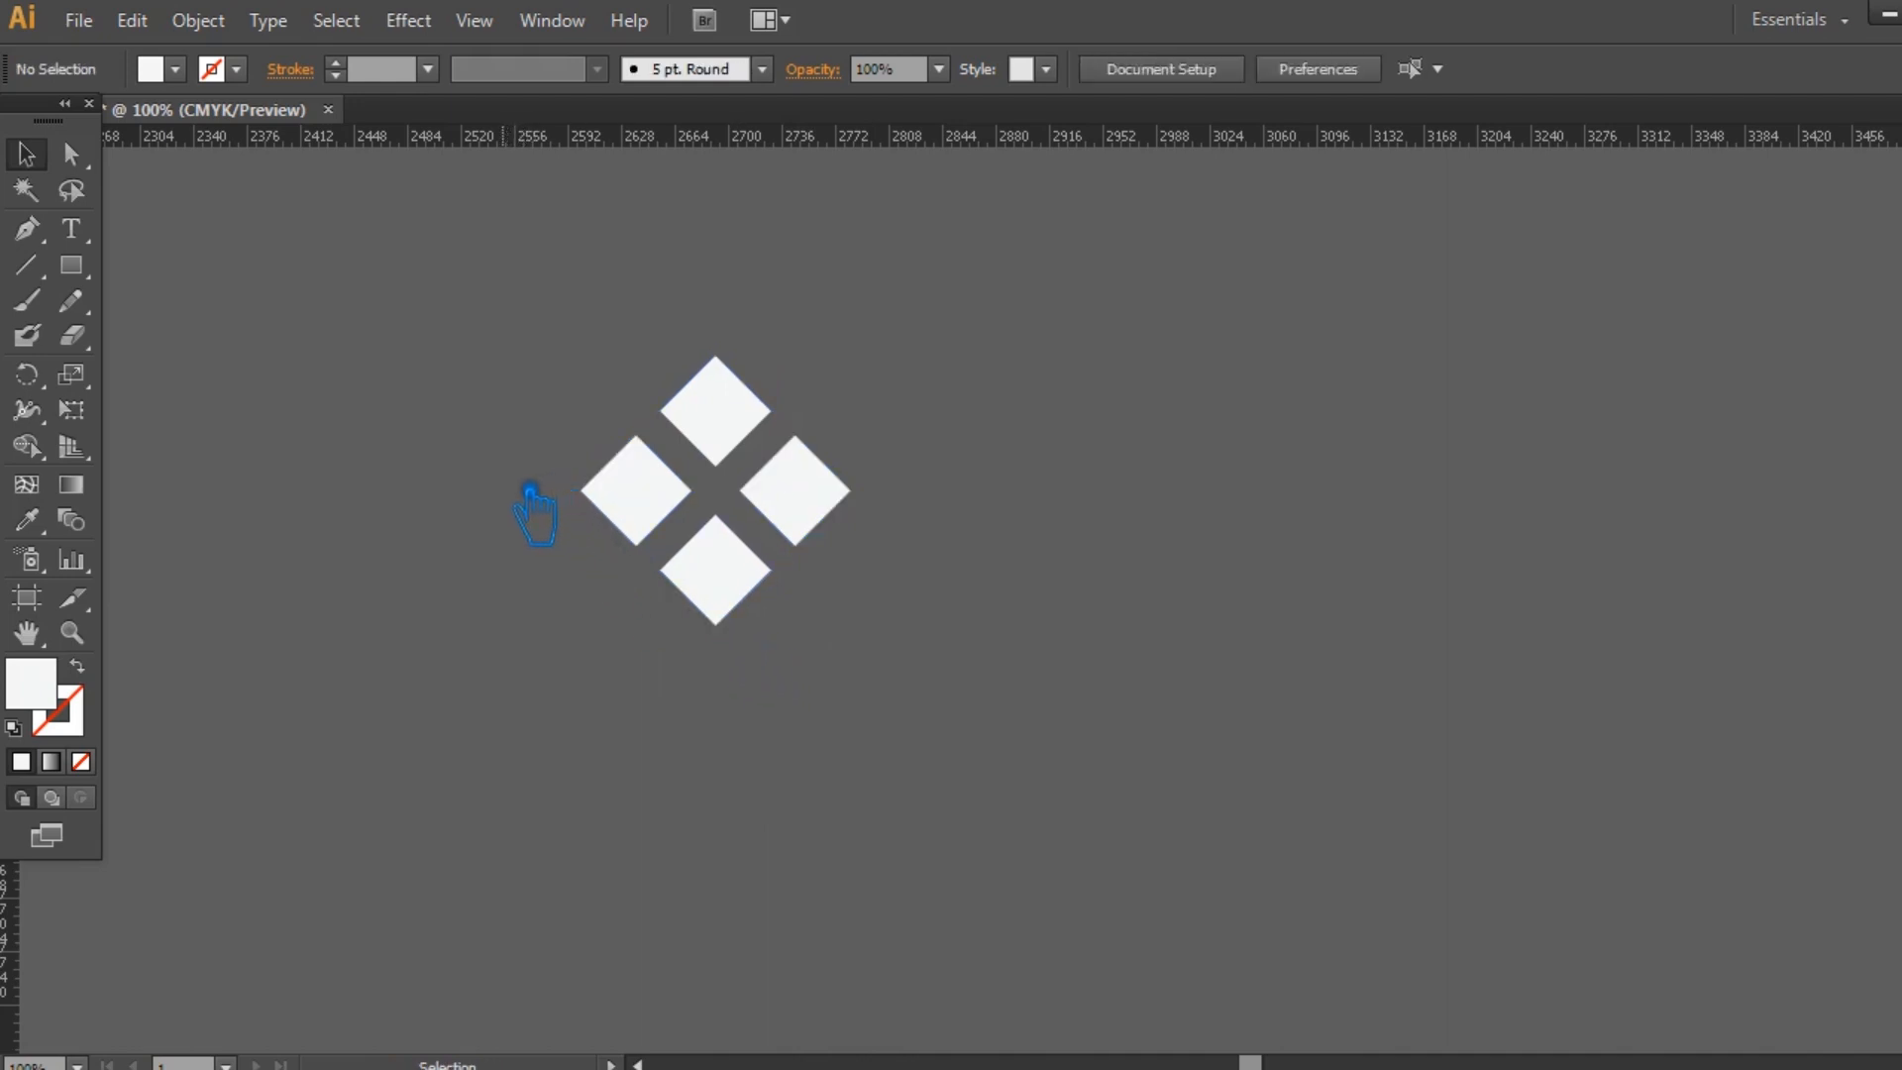
# Group all four diamonds and scale the motif down to about 100 px wide.
pyautogui.moveTo(872, 691); pyautogui.dragTo(551, 330)
pyautogui.press('ctrl')
pyautogui.moveTo(872, 374); pyautogui.dragTo(807, 503)
pyautogui.click(856, 551)
pyautogui.moveTo(705, 550); pyautogui.dragTo(867, 506)
# Move the four-diamond motif up closer to the artboard's lower edge and deselect it.
pyautogui.moveTo(1124, 465); pyautogui.dragTo(1120, 701)
pyautogui.hotkey('ctrl', '-')
pyautogui.hotkey('ctrl', '-')
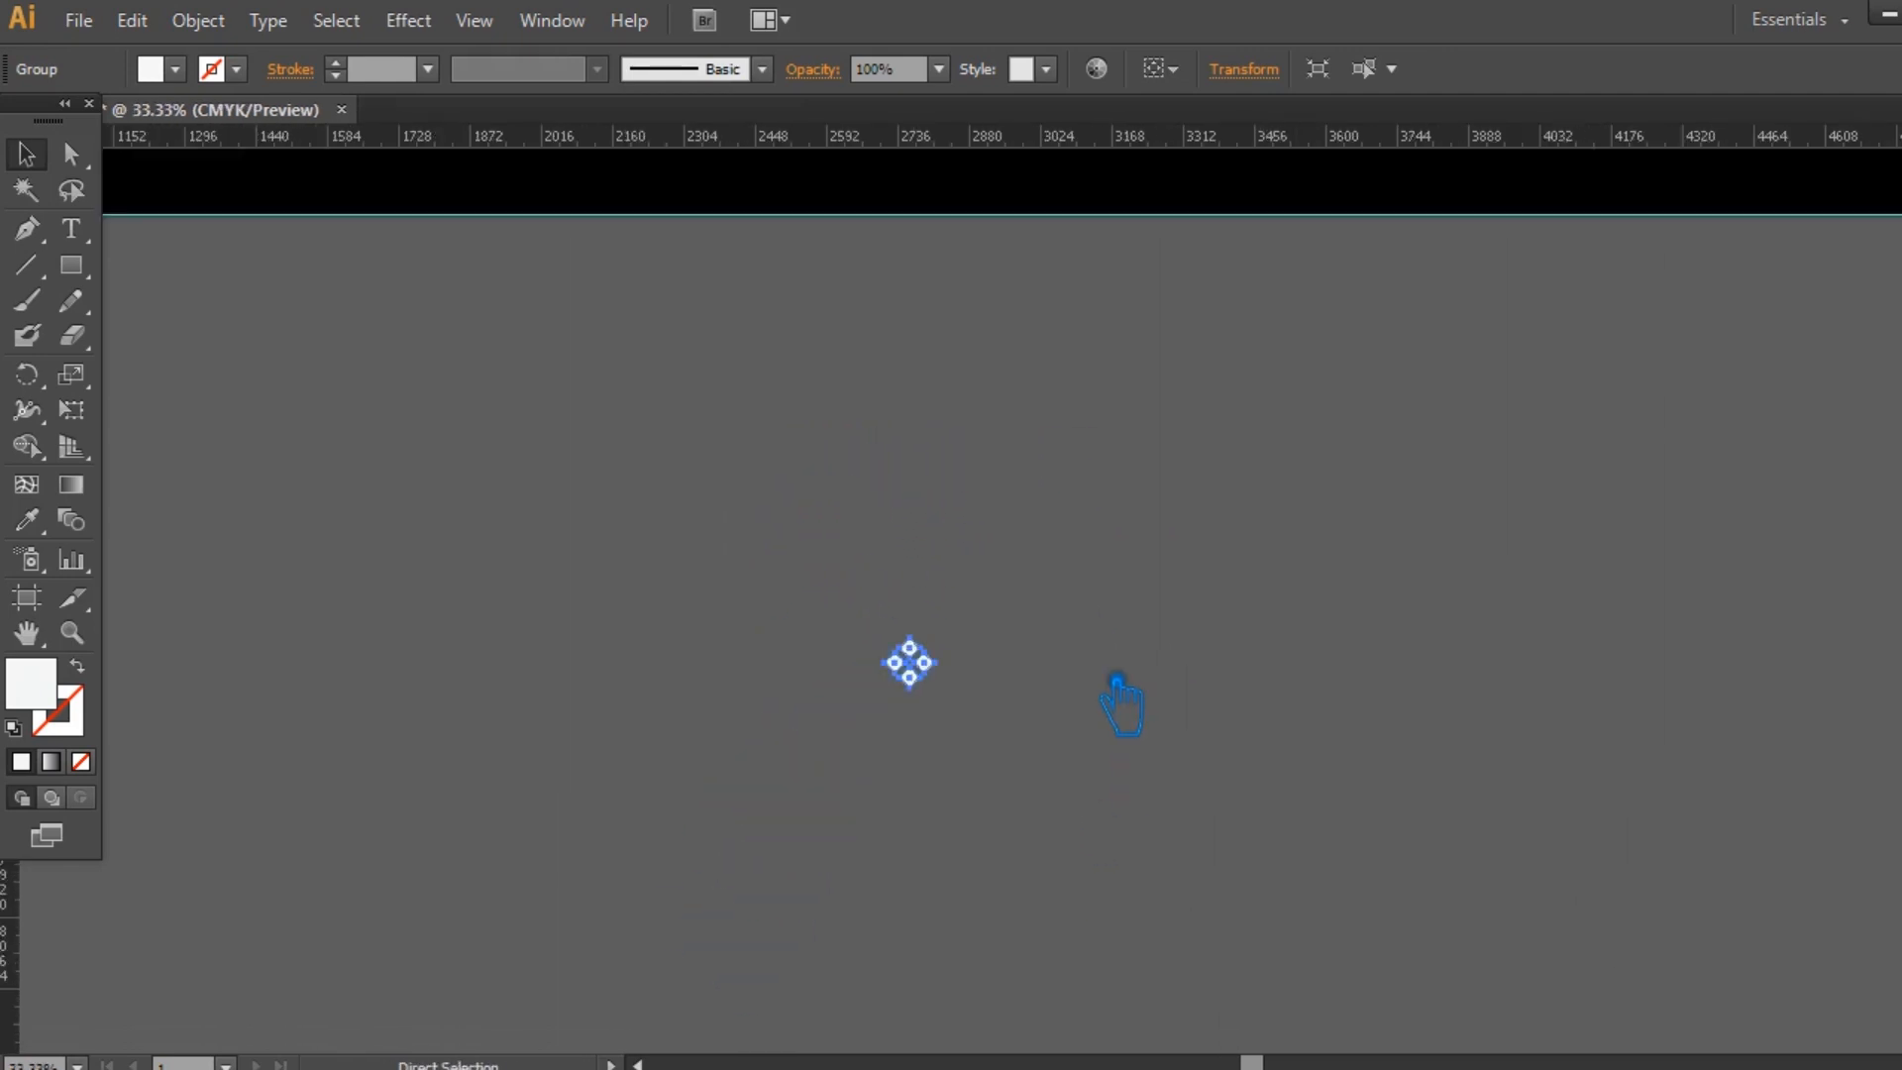
pyautogui.moveTo(1307, 662); pyautogui.dragTo(1589, 862)
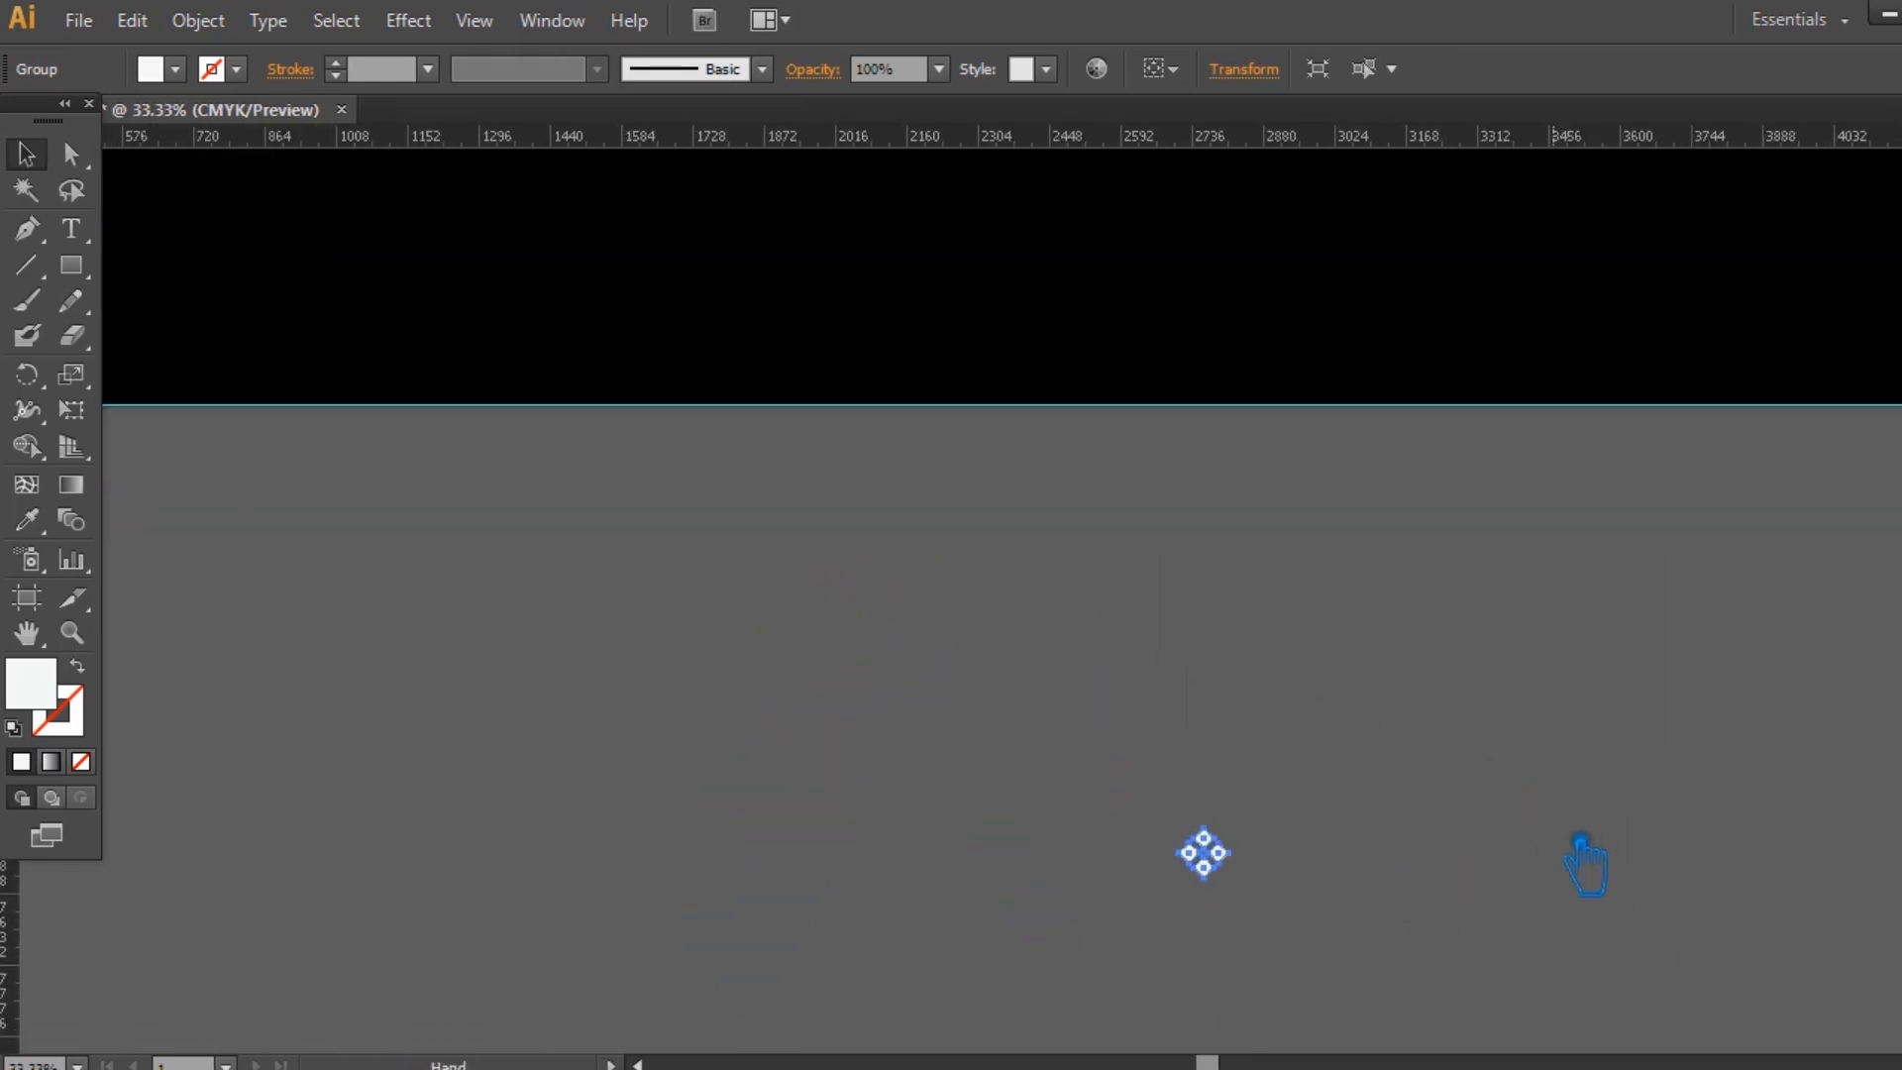
pyautogui.moveTo(1220, 845); pyautogui.dragTo(1178, 631)
pyautogui.click(1398, 726)
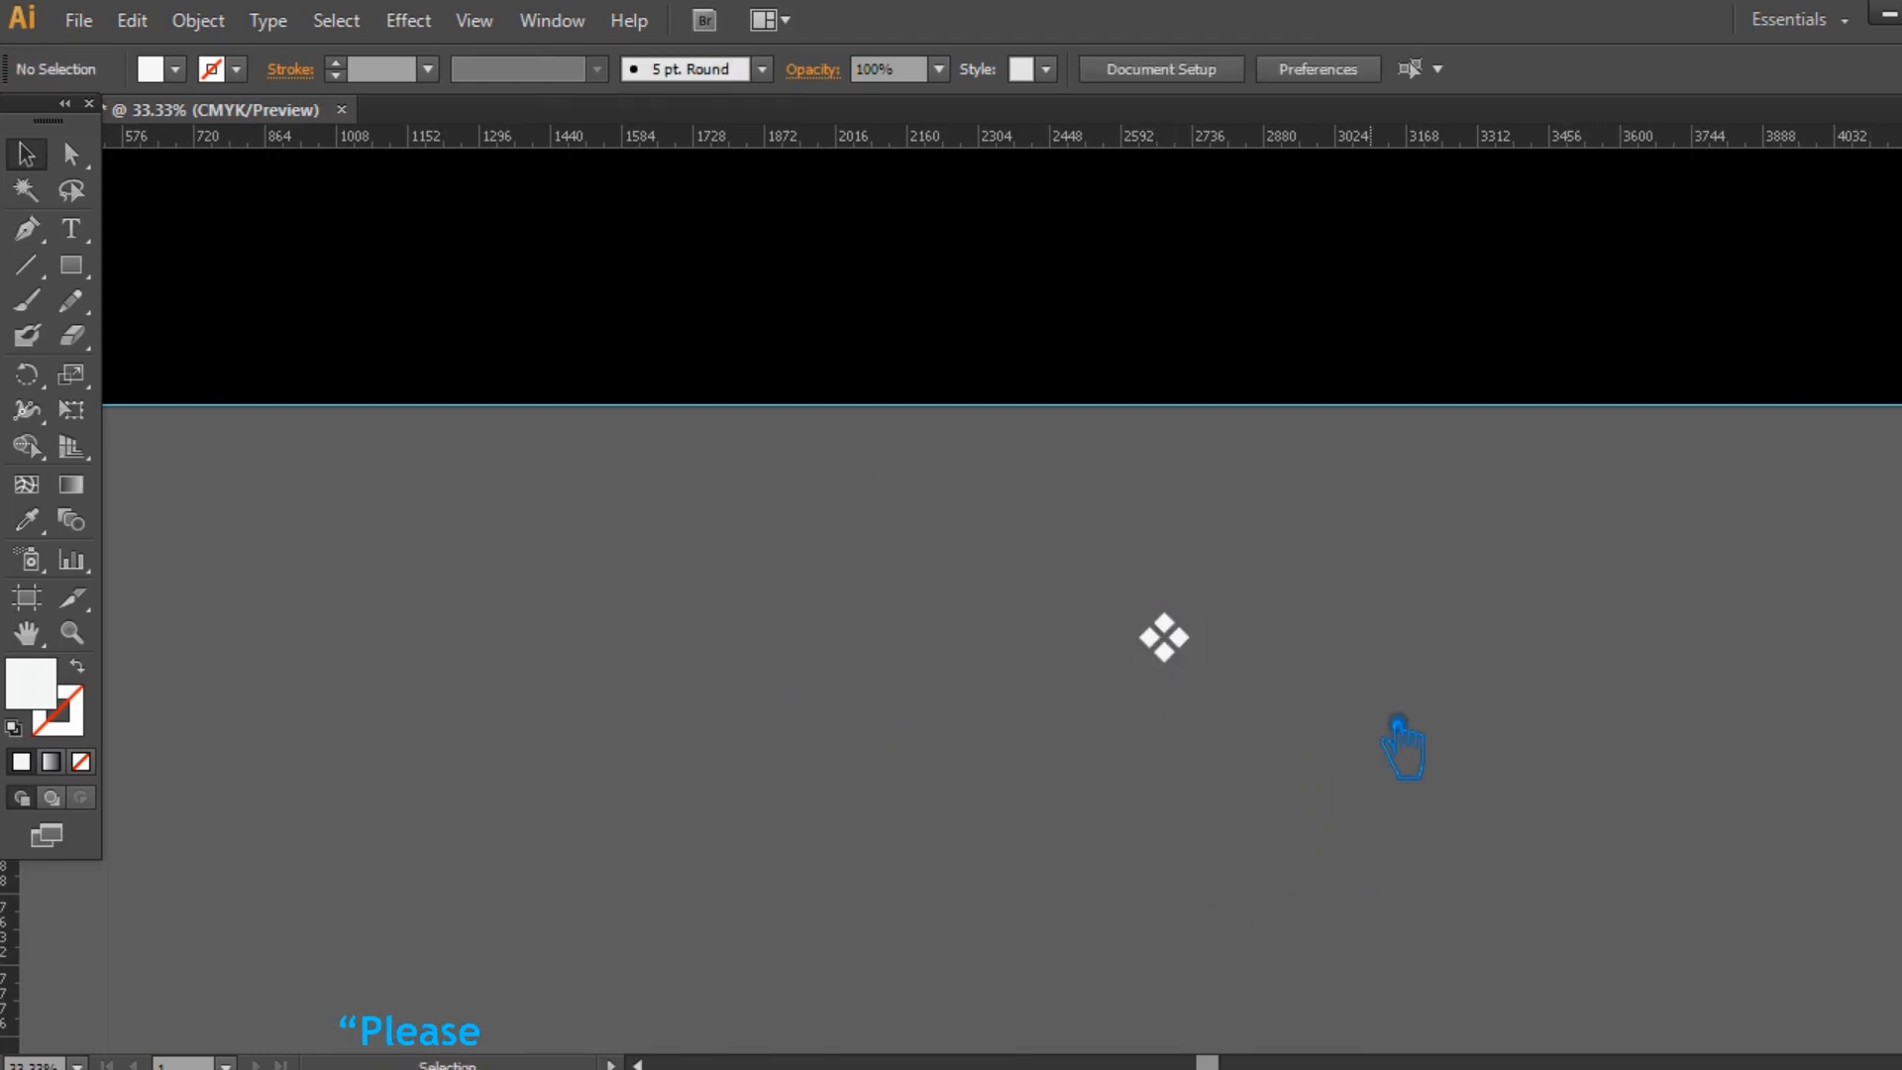
# Make a new pattern from the four-diamond motif.
pyautogui.hotkey('ctrl', '-')
pyautogui.hotkey('ctrl', '-')
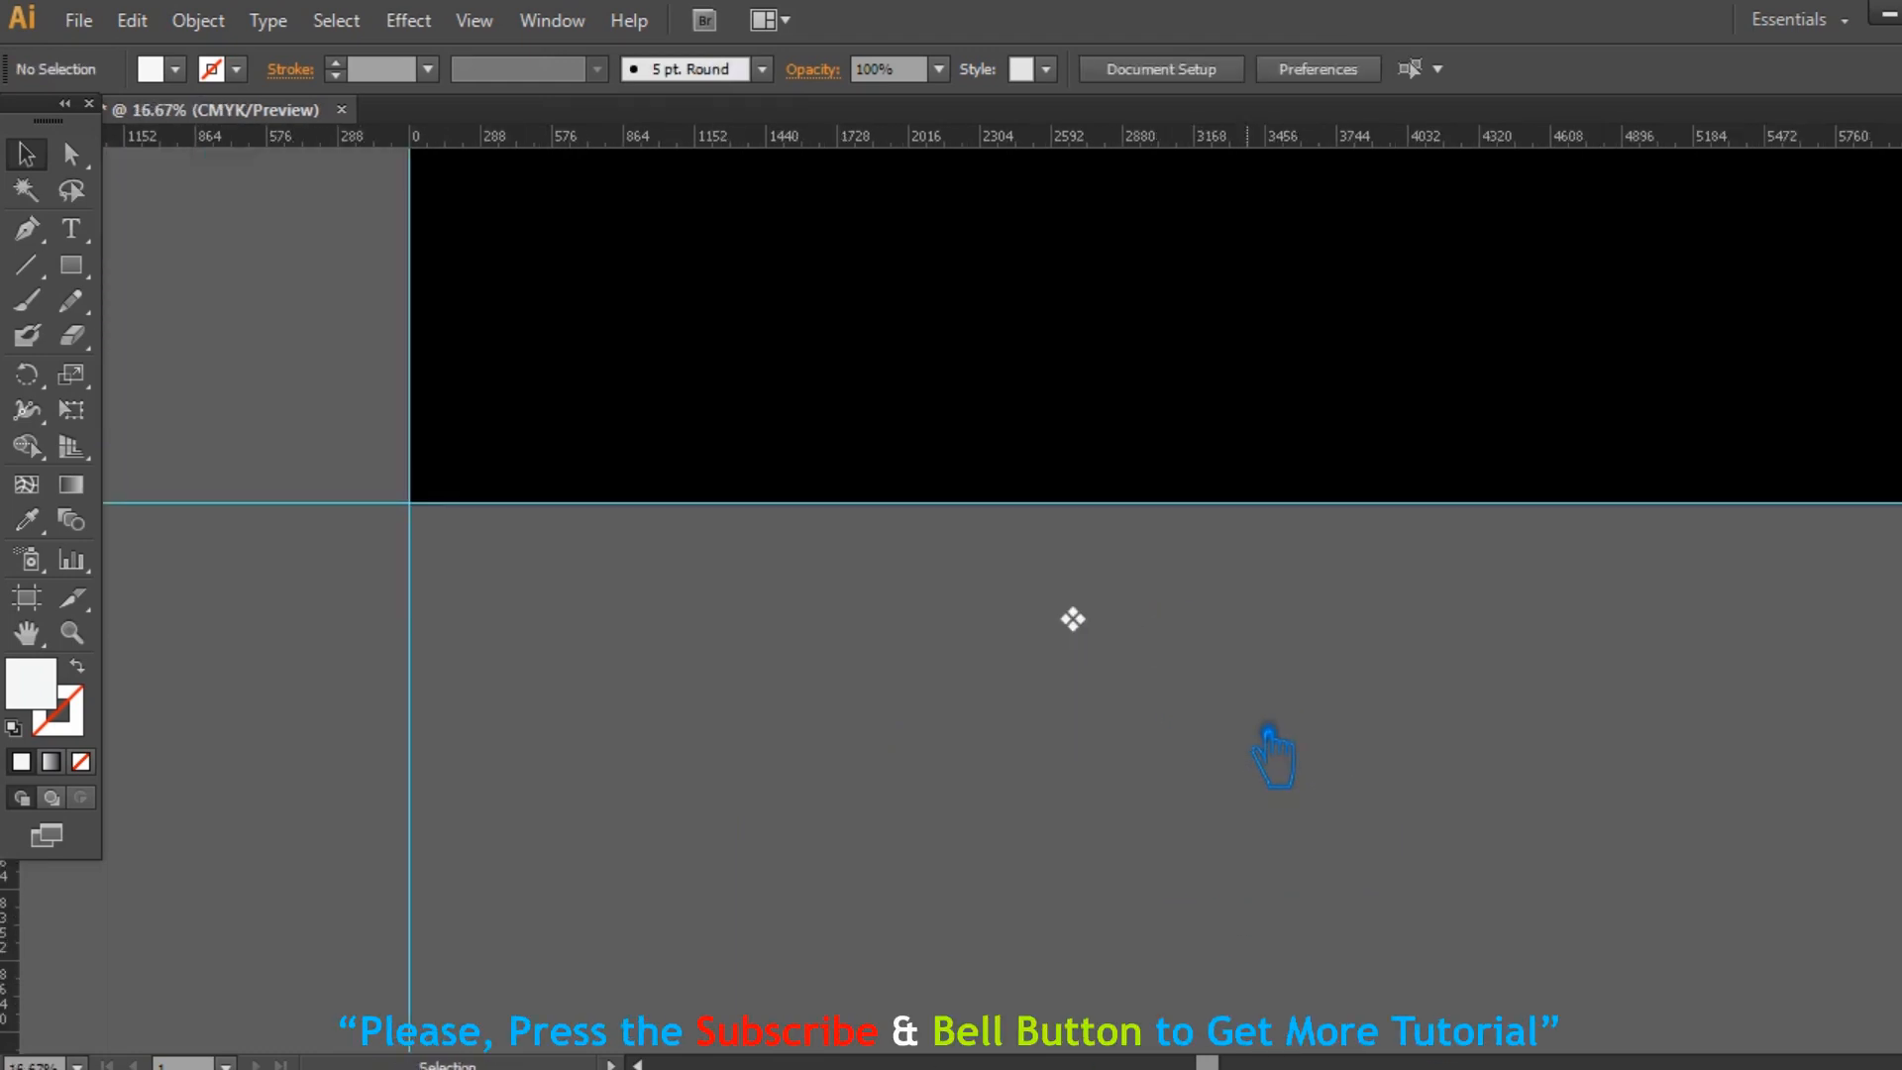
pyautogui.click(1073, 619)
pyautogui.click(198, 20)
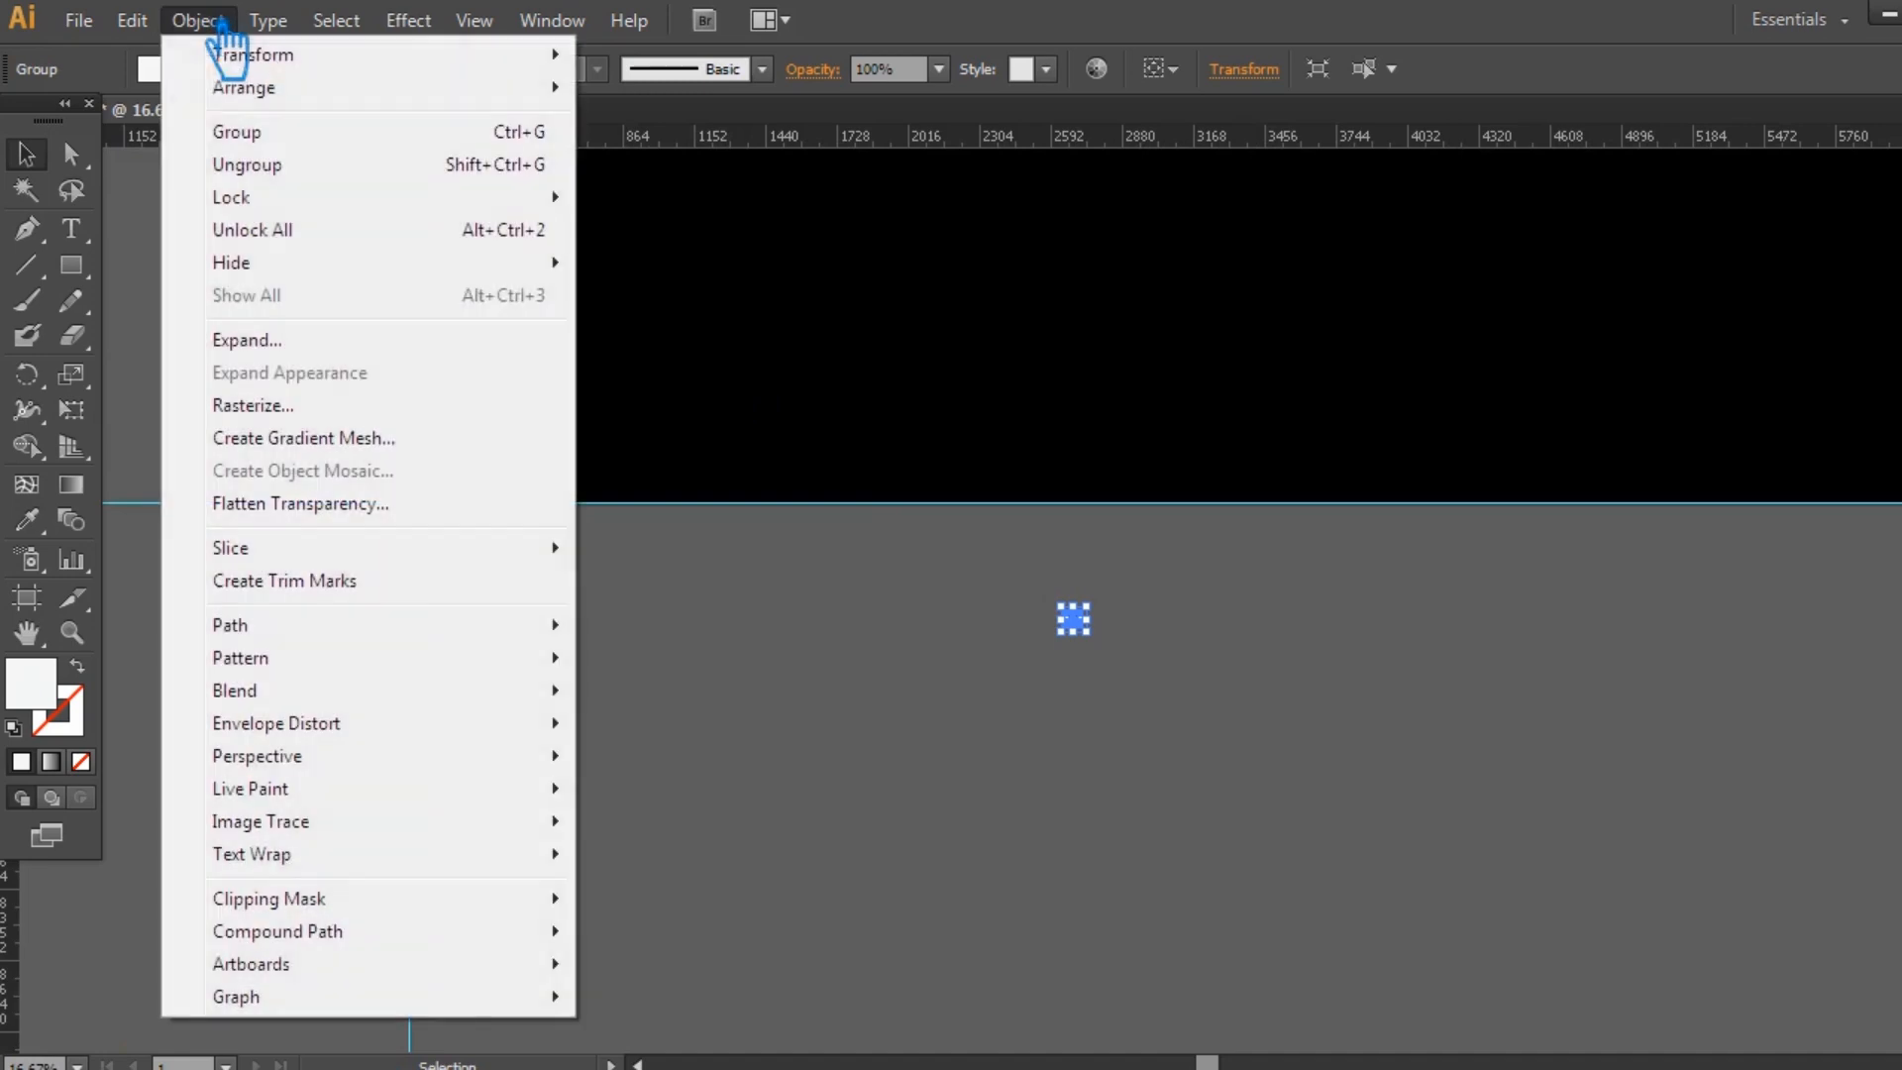
pyautogui.moveTo(282, 658)
pyautogui.click(709, 659)
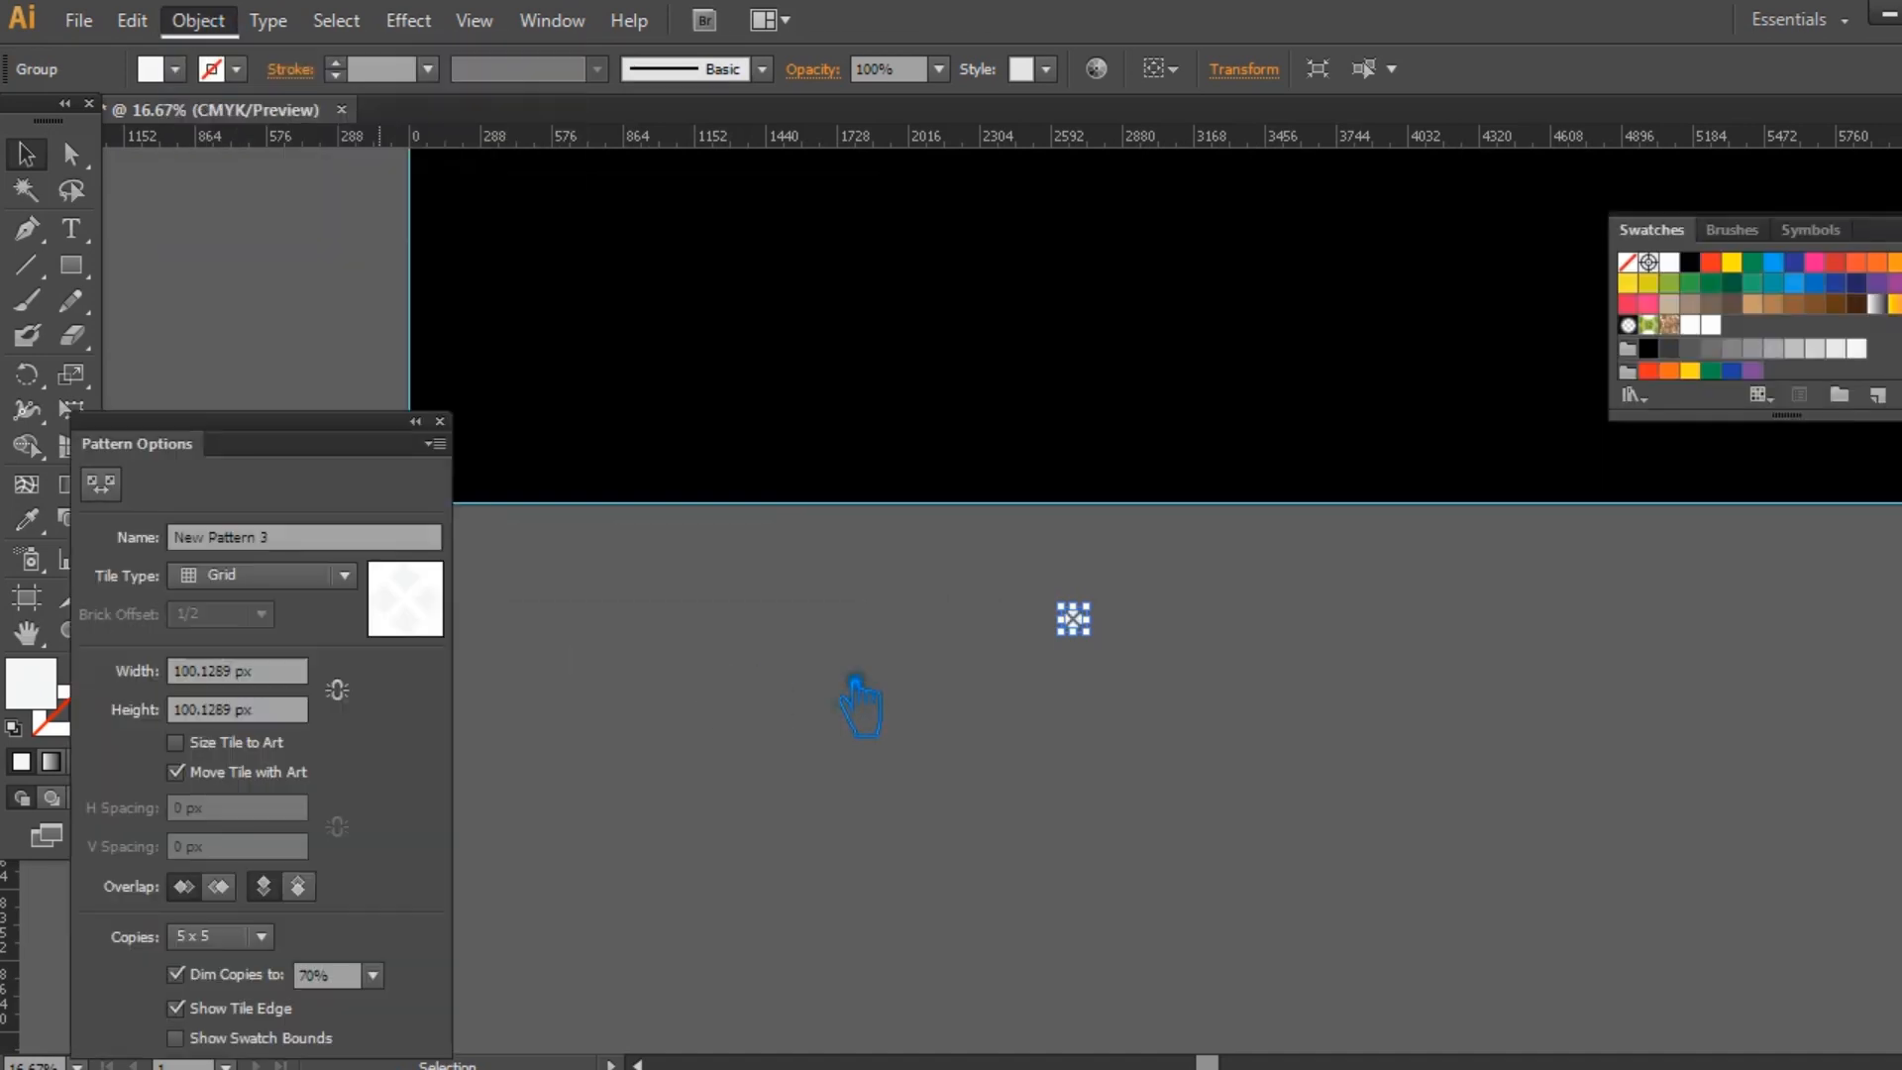
pyautogui.click(1293, 612)
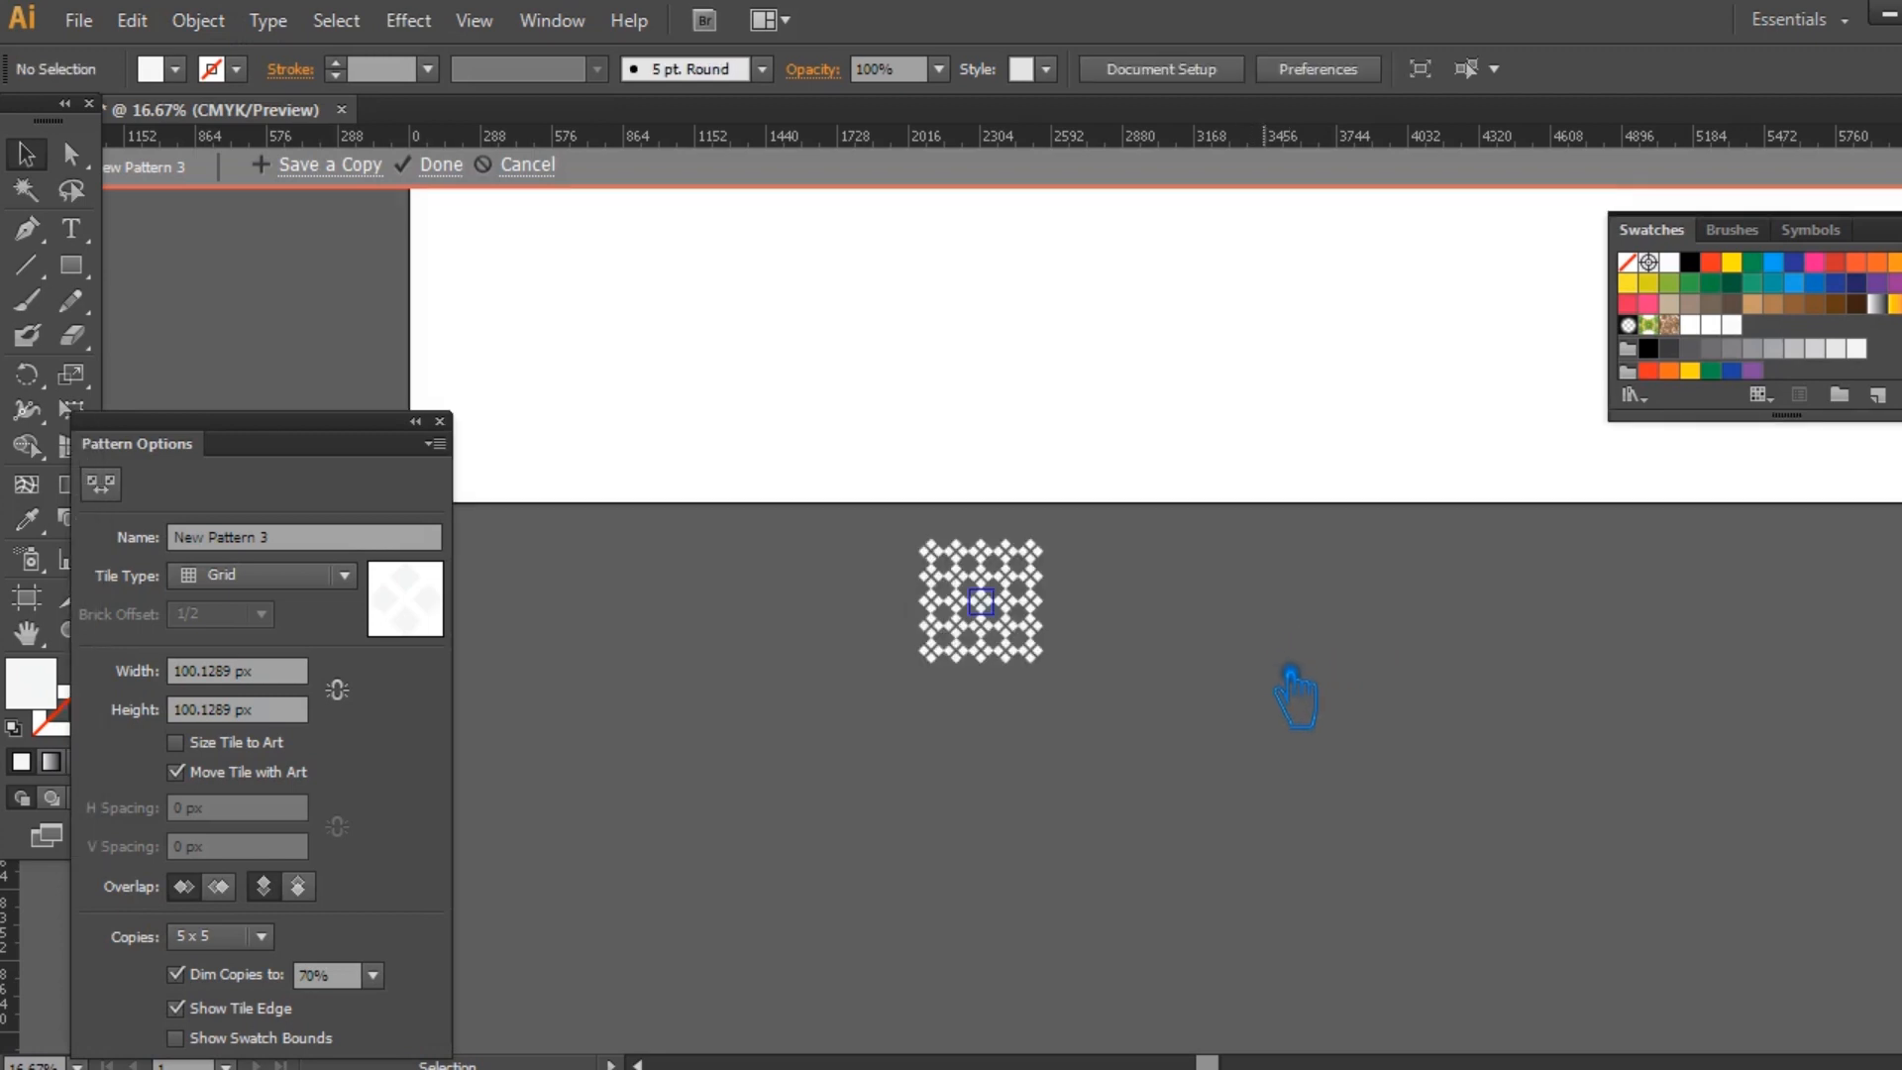
pyautogui.hotkey('ctrl', '1')
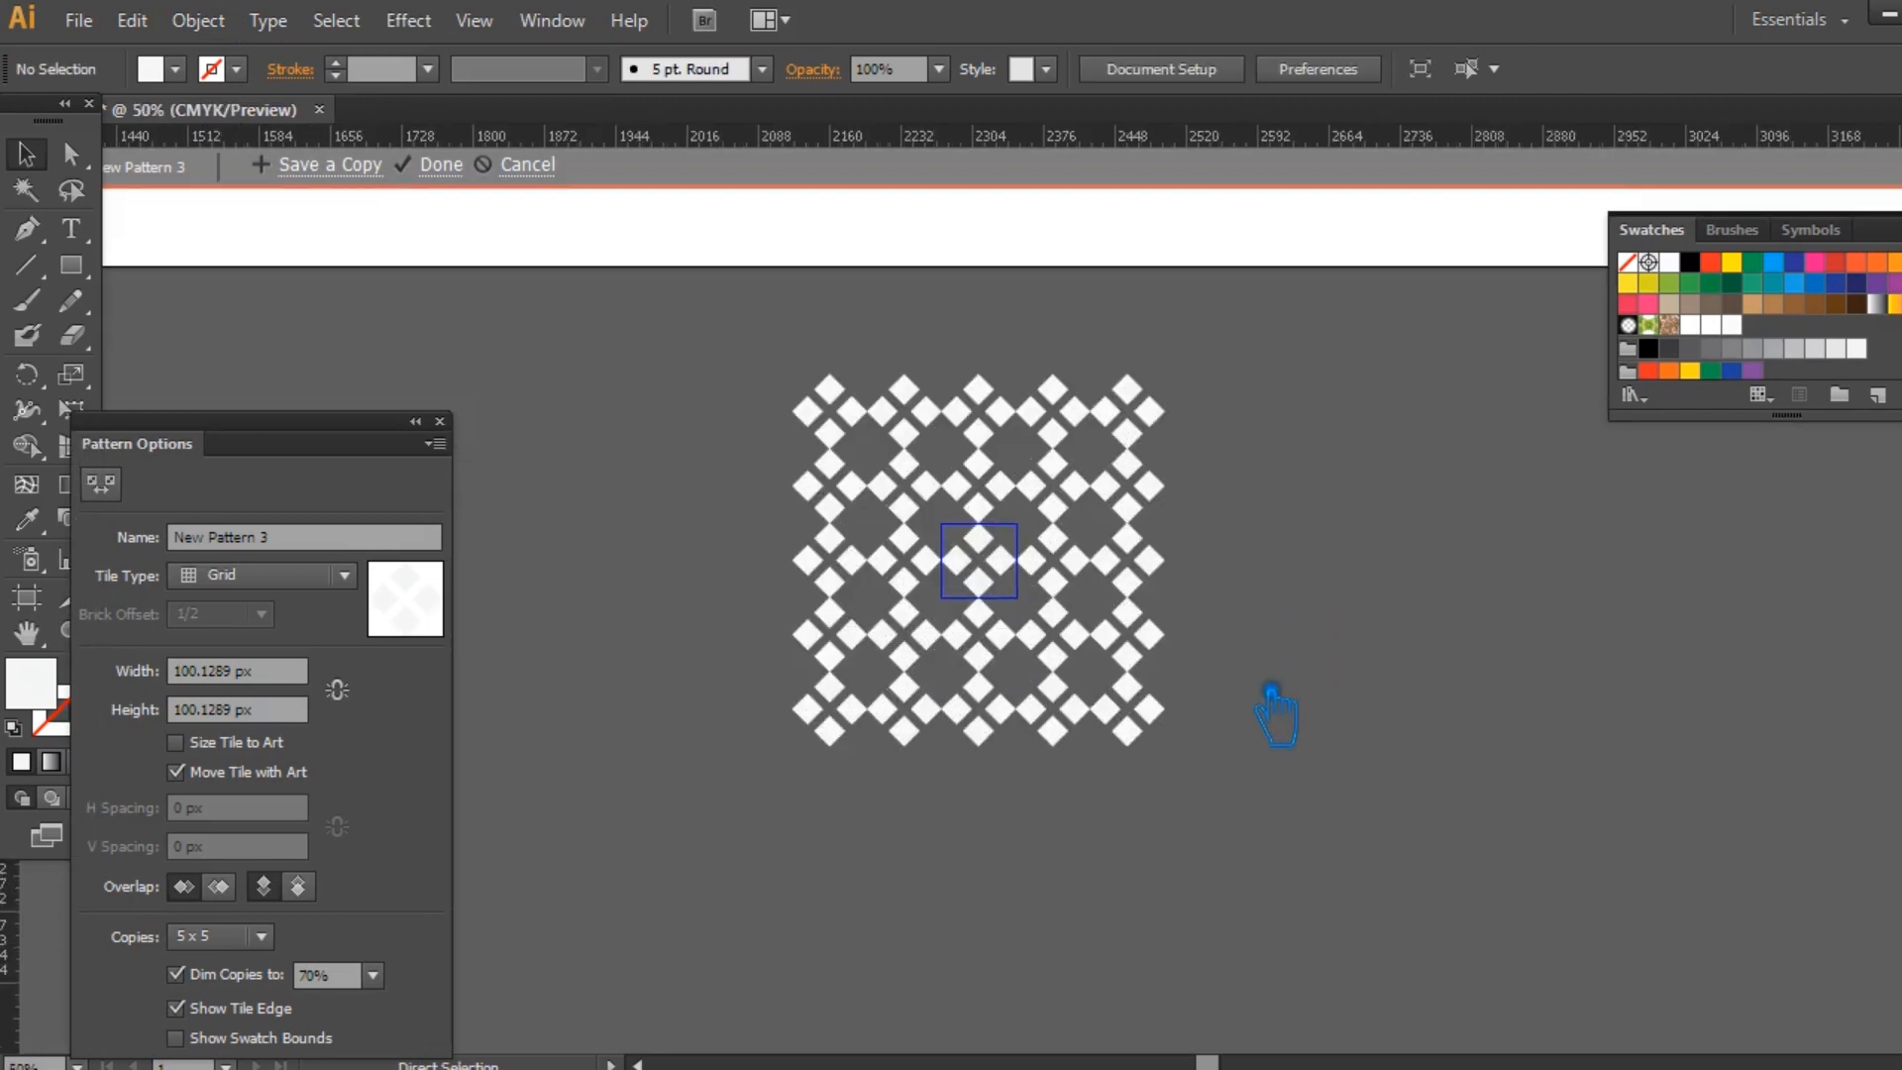
pyautogui.moveTo(1648, 598); pyautogui.dragTo(1630, 728)
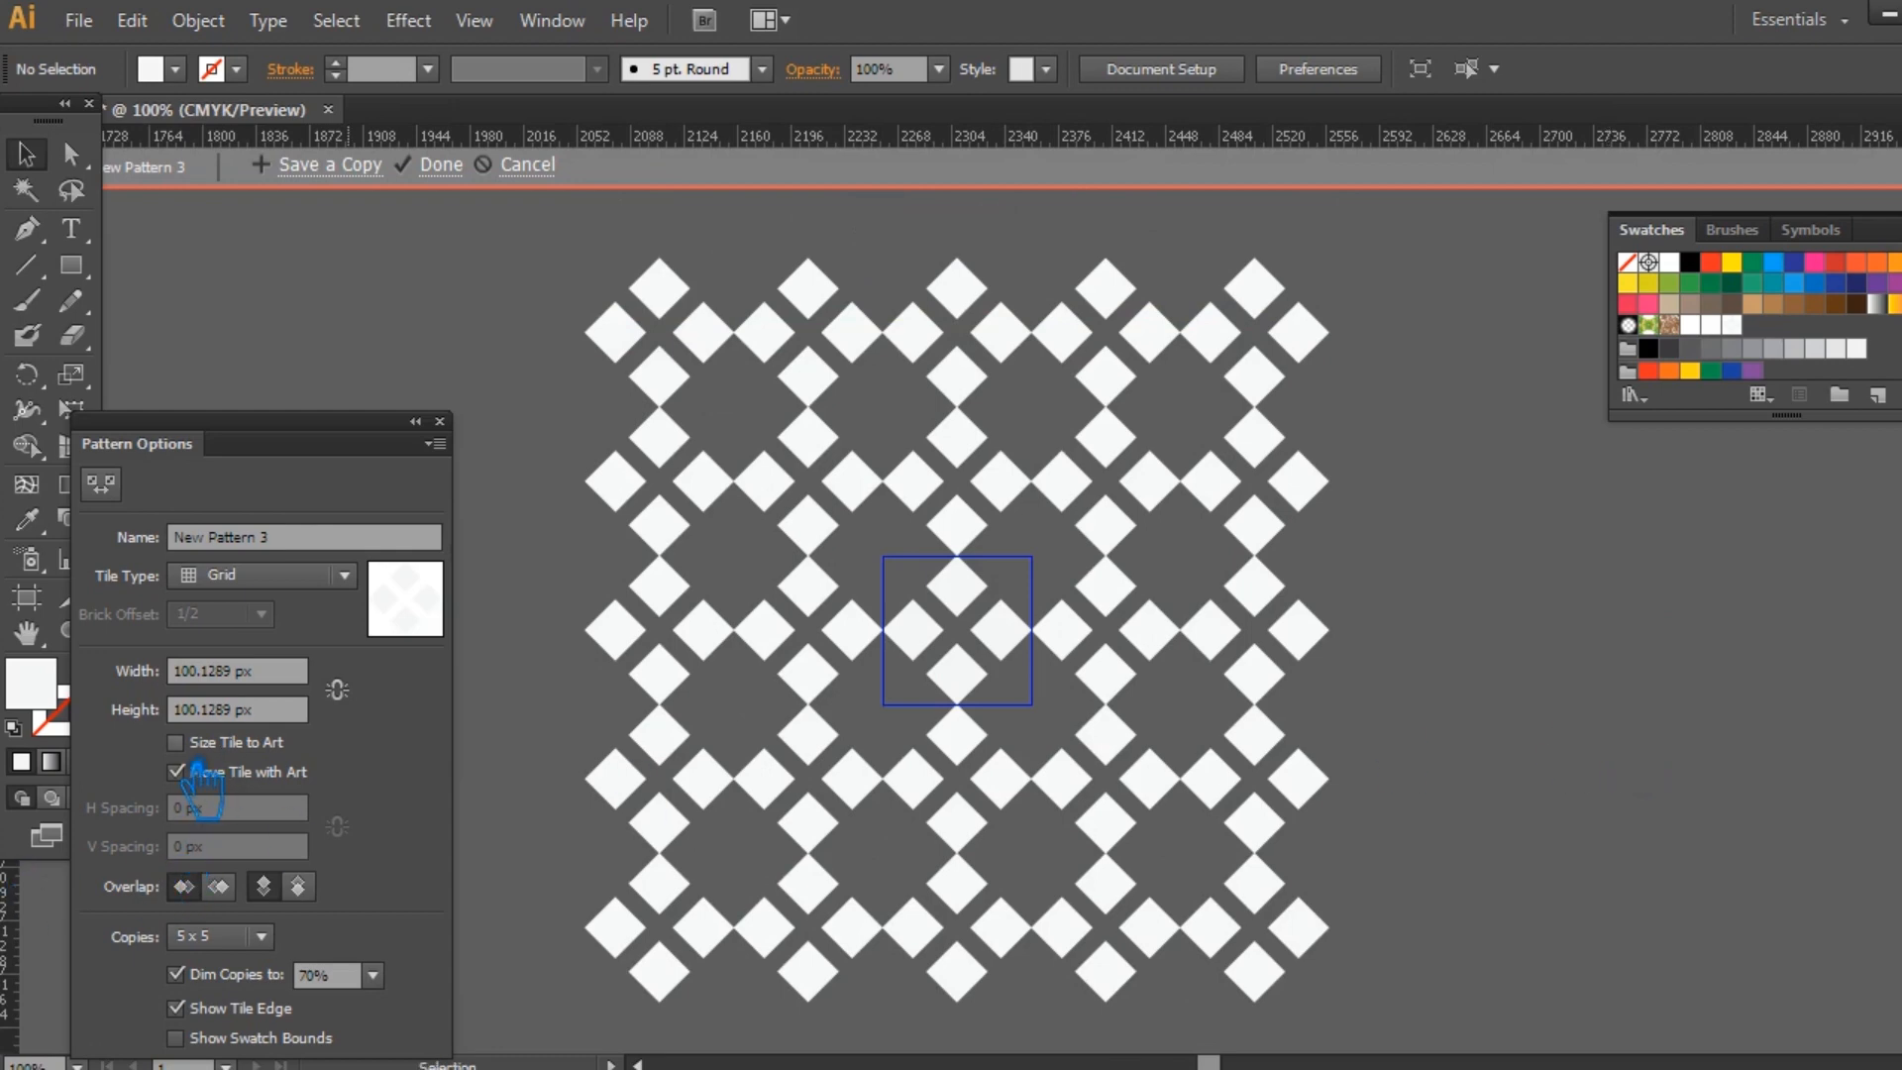
# Size the pattern tile to the art with 30 px horizontal and vertical spacing, and finish the pattern.
pyautogui.click(199, 751)
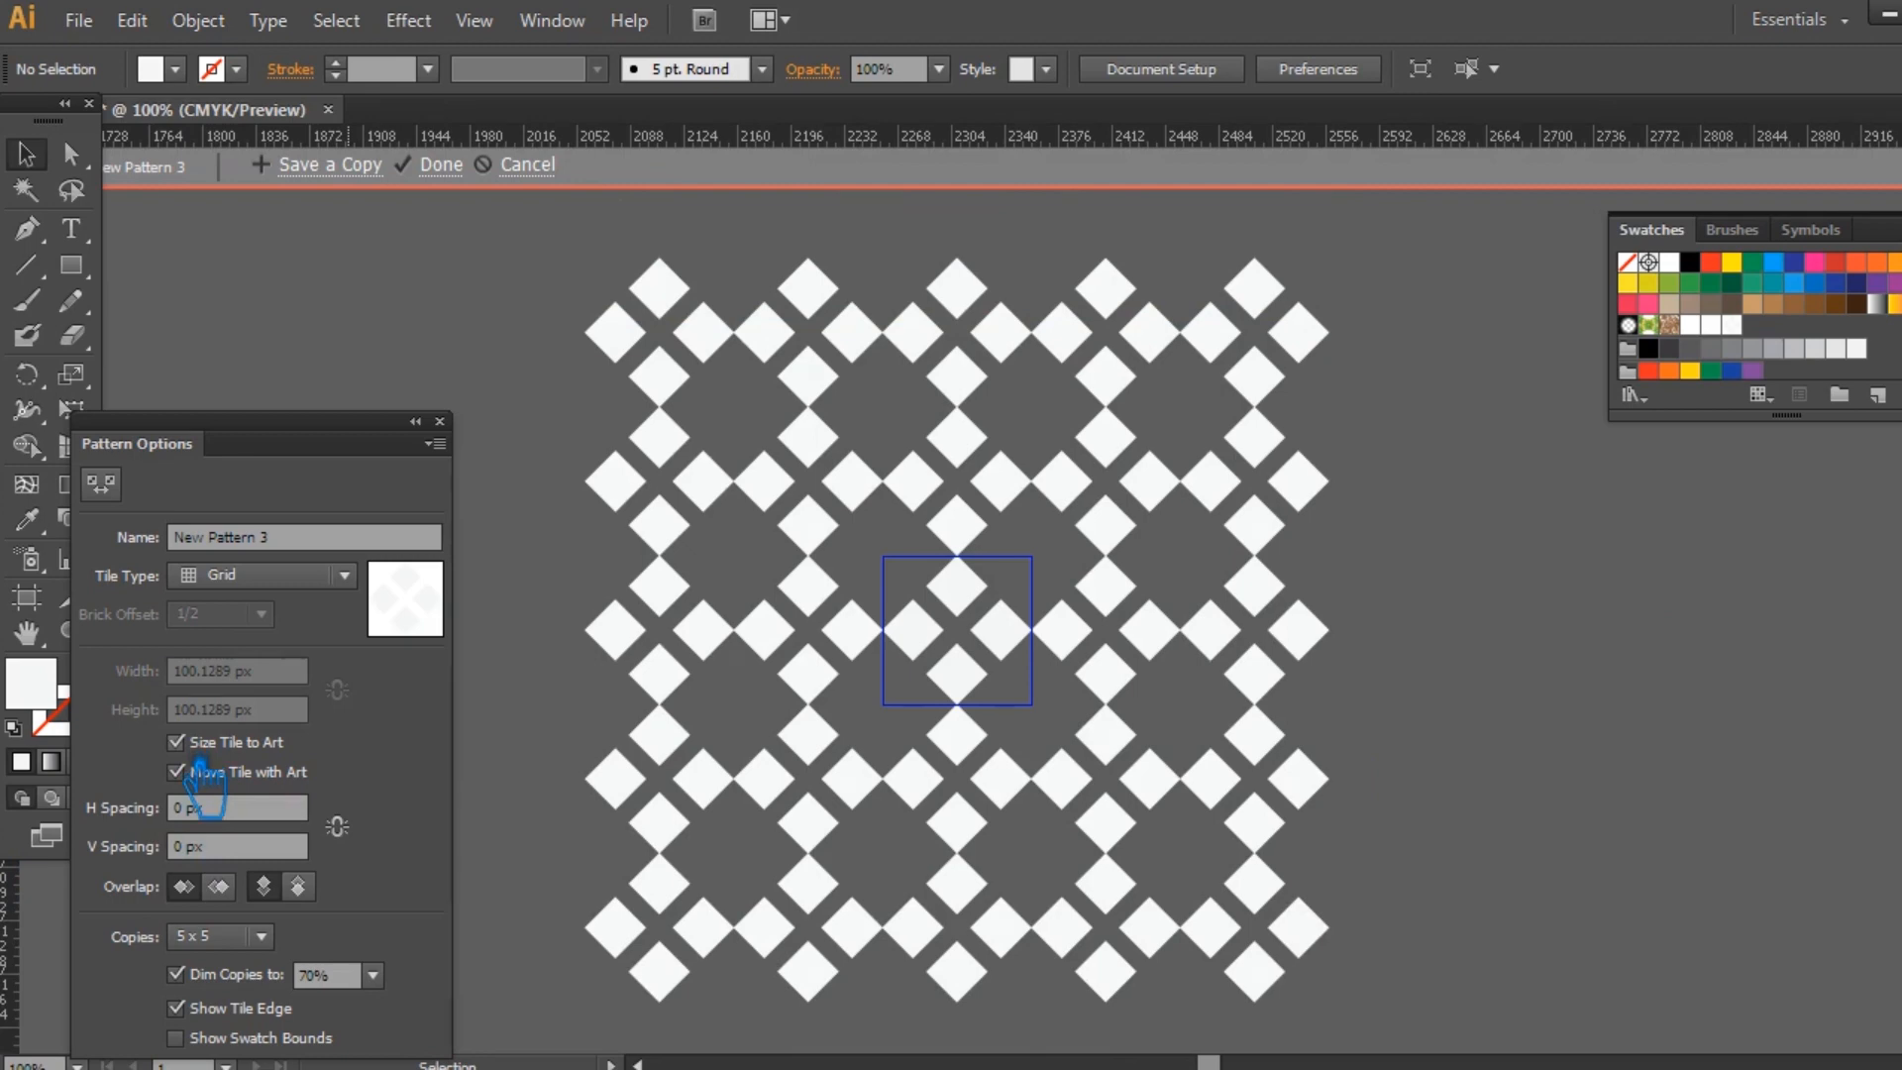
pyautogui.click(203, 808)
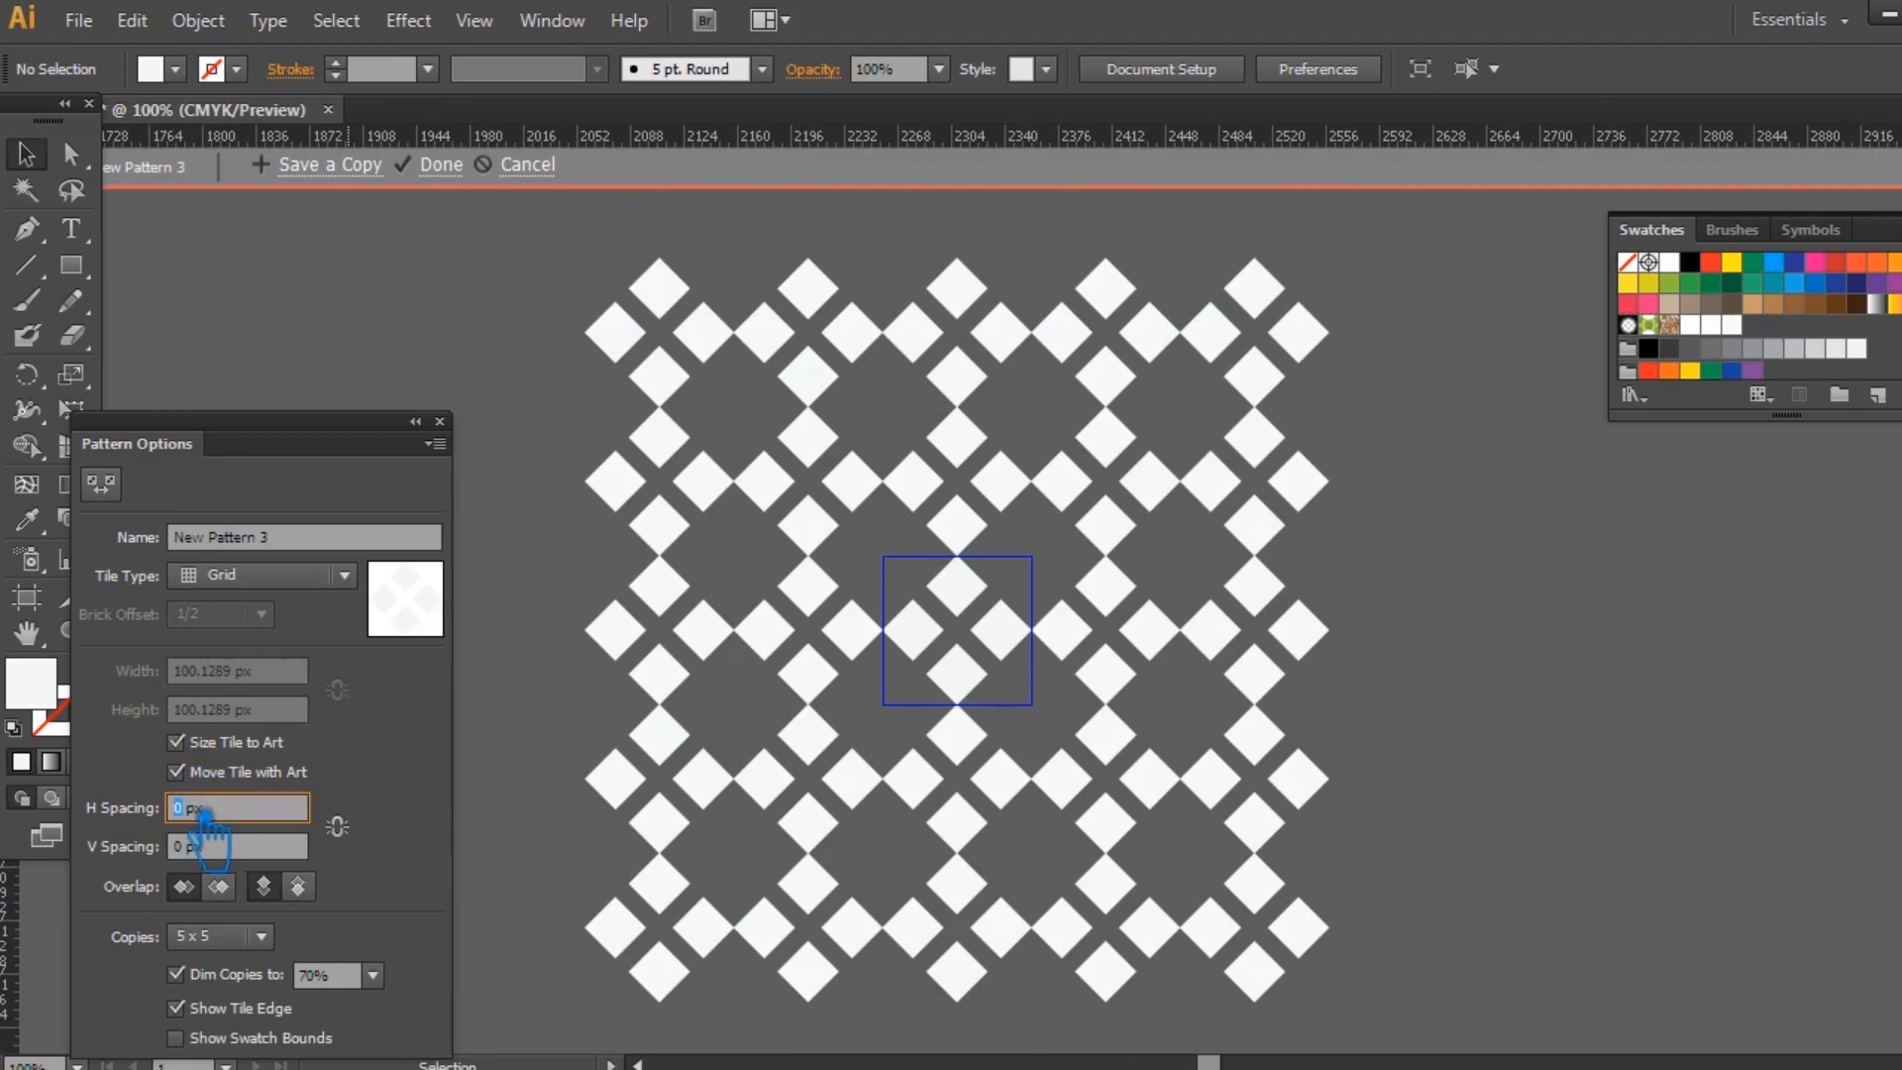
pyautogui.write('30')
pyautogui.click(220, 847)
pyautogui.write('30')
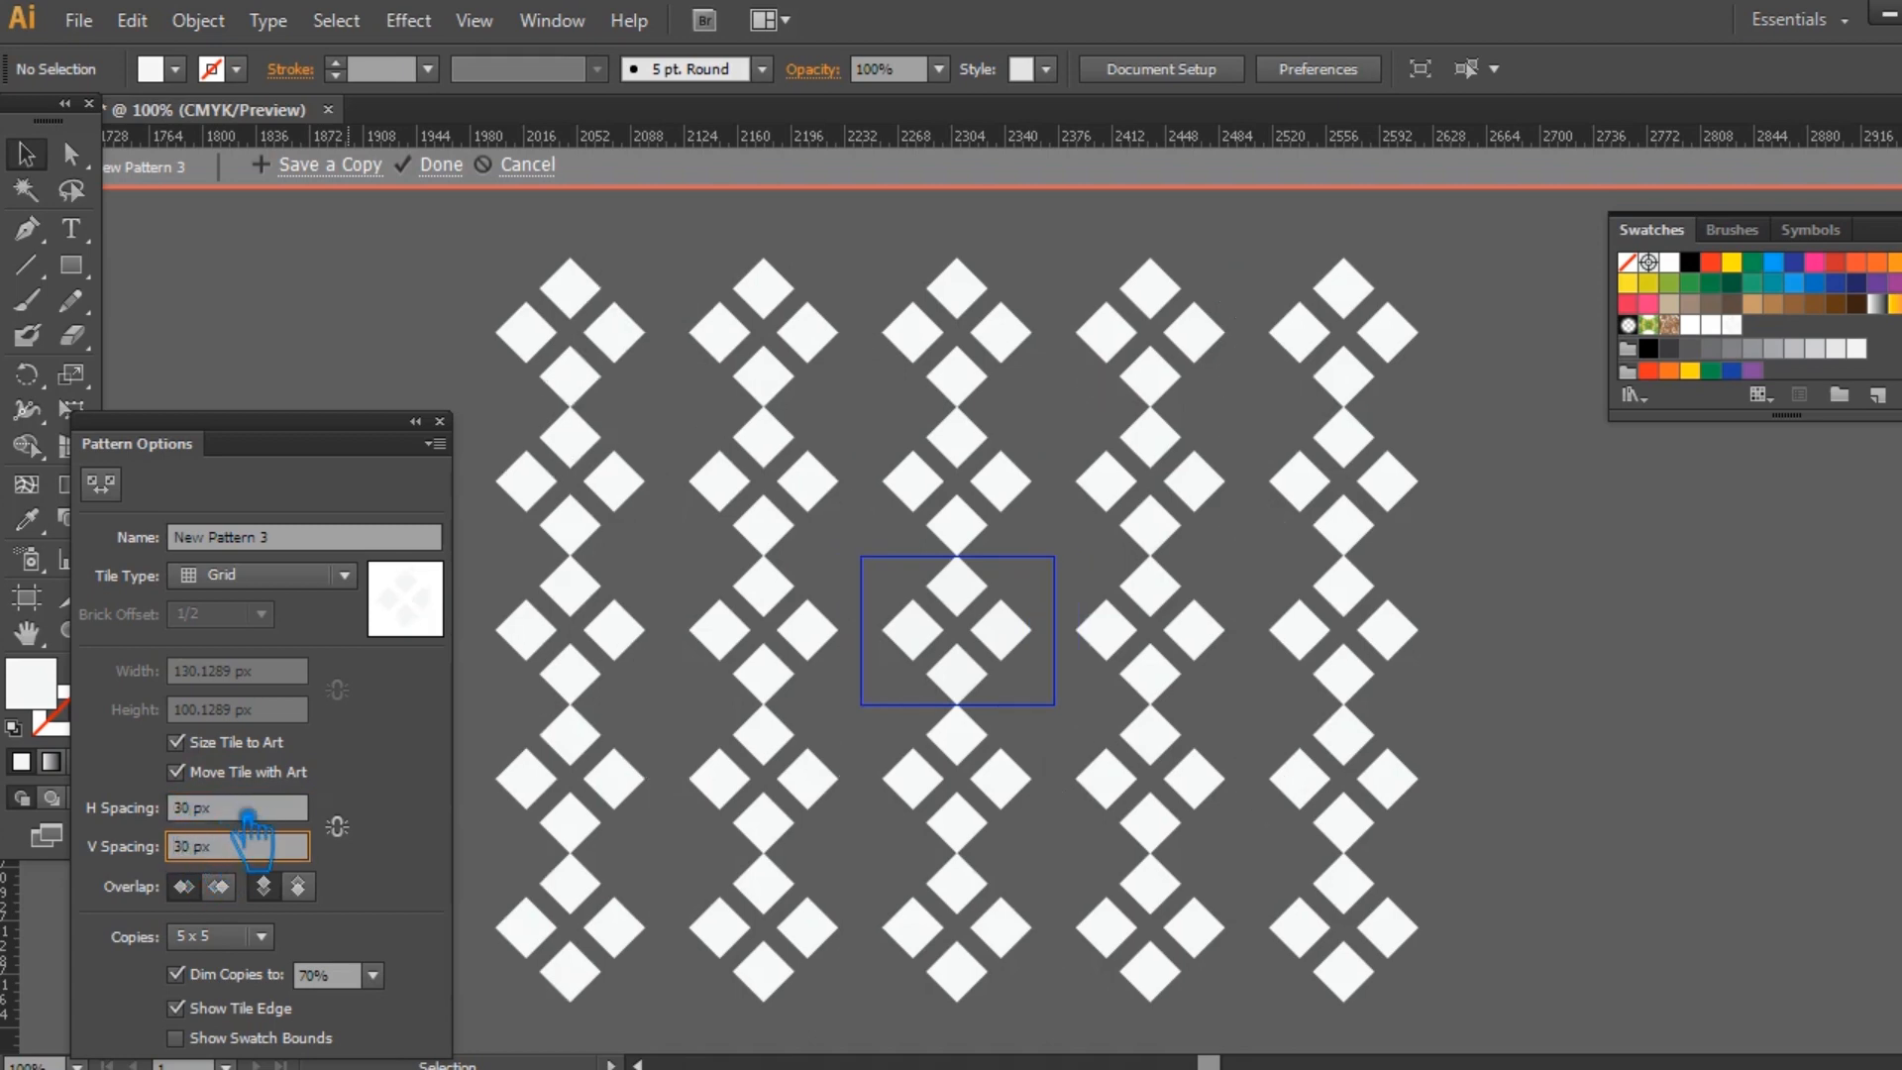
pyautogui.click(238, 812)
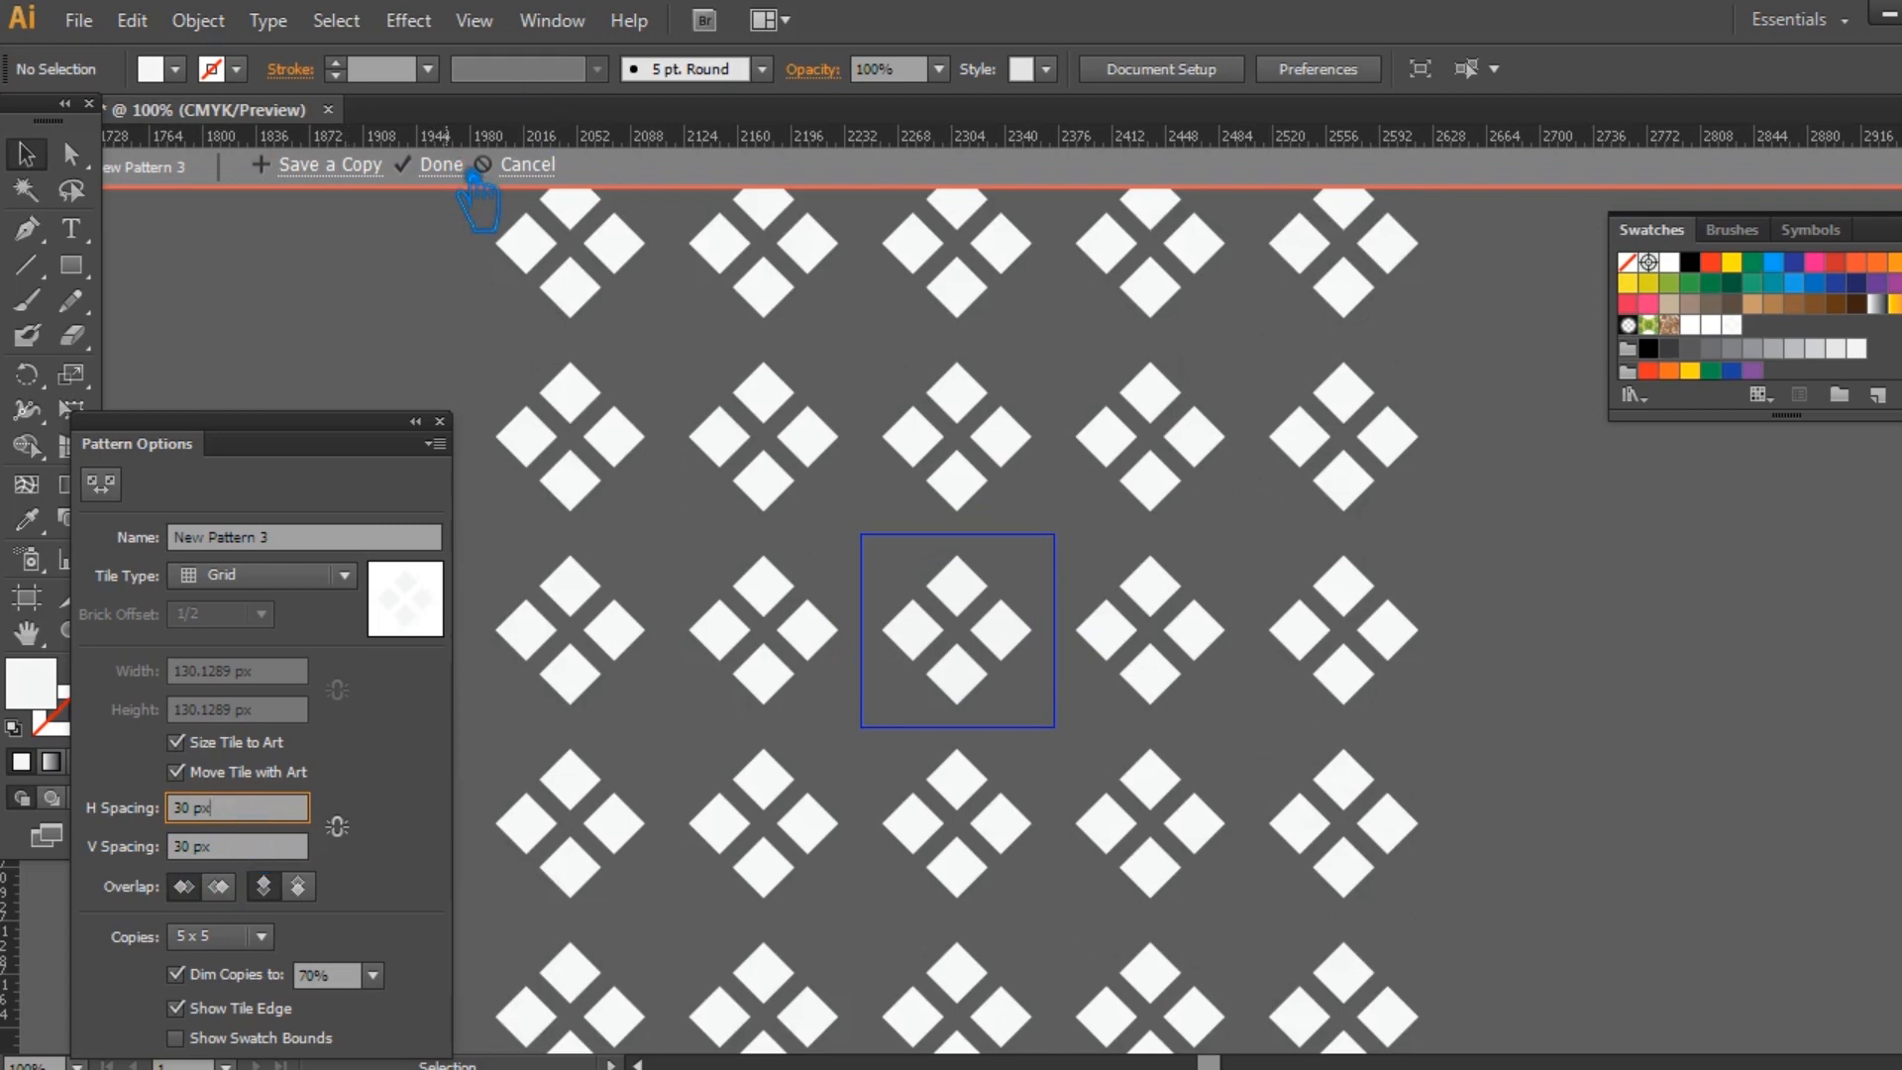
pyautogui.click(467, 168)
# Duplicate the locked black background path in Layer 1, and unlock and select the copy.
pyautogui.moveTo(1147, 581); pyautogui.dragTo(911, 715)
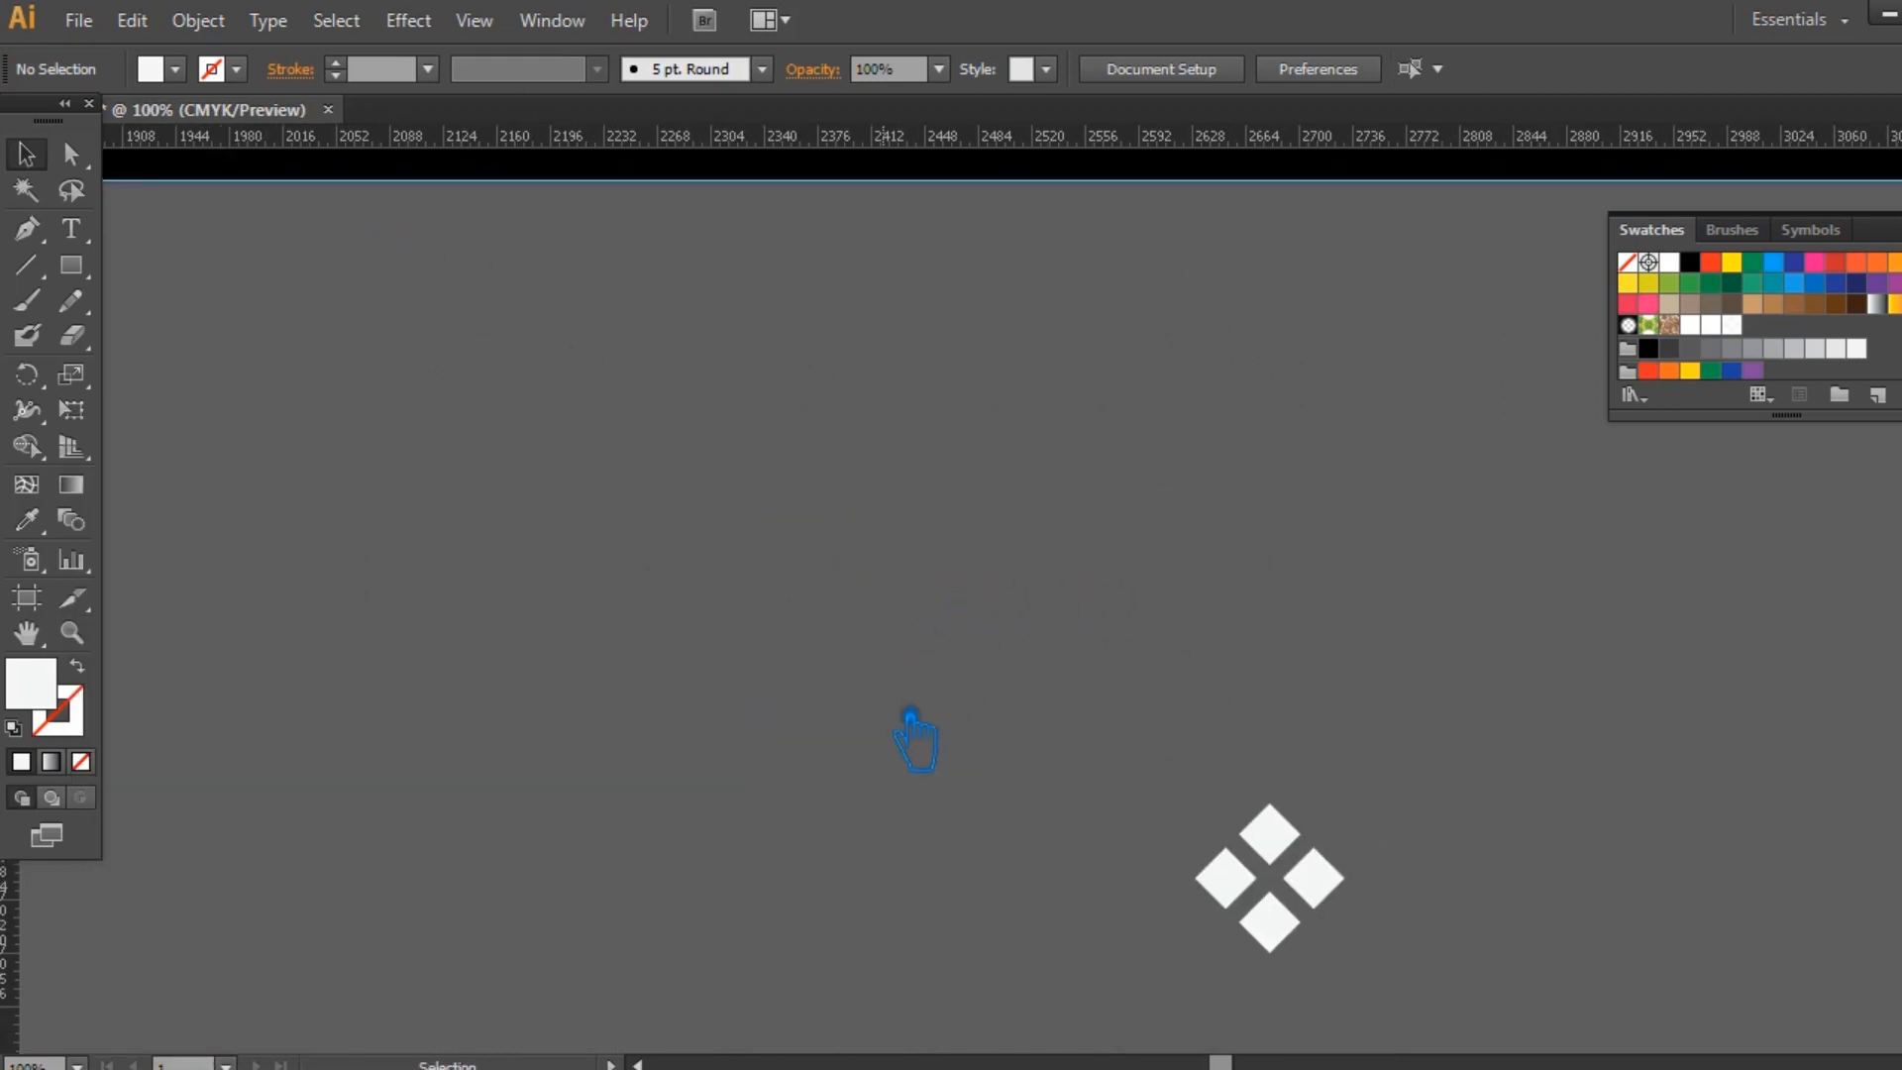
pyautogui.hotkey('ctrl', '-')
pyautogui.hotkey('ctrl', '-')
pyautogui.hotkey('ctrl', '-')
pyautogui.hotkey('ctrl', '-')
pyautogui.hotkey('ctrl', '-')
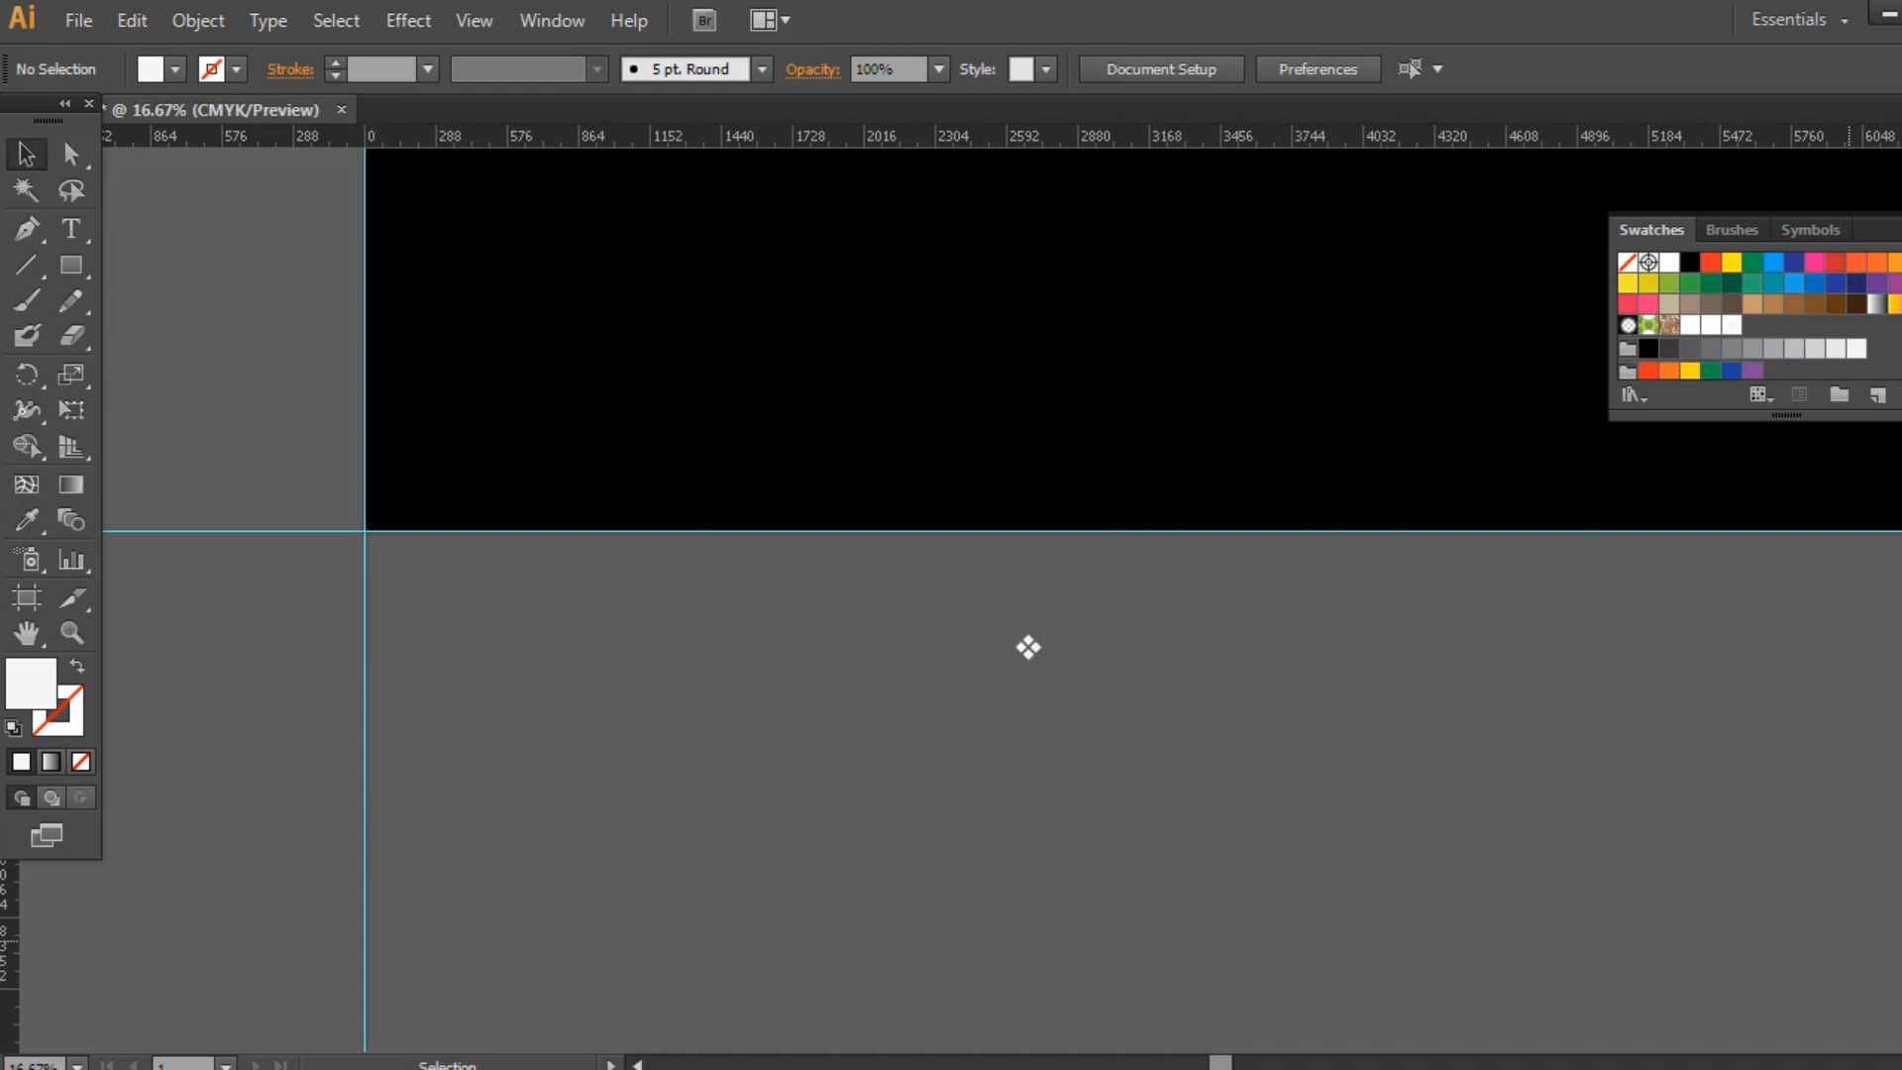
pyautogui.moveTo(1587, 724); pyautogui.dragTo(1414, 936)
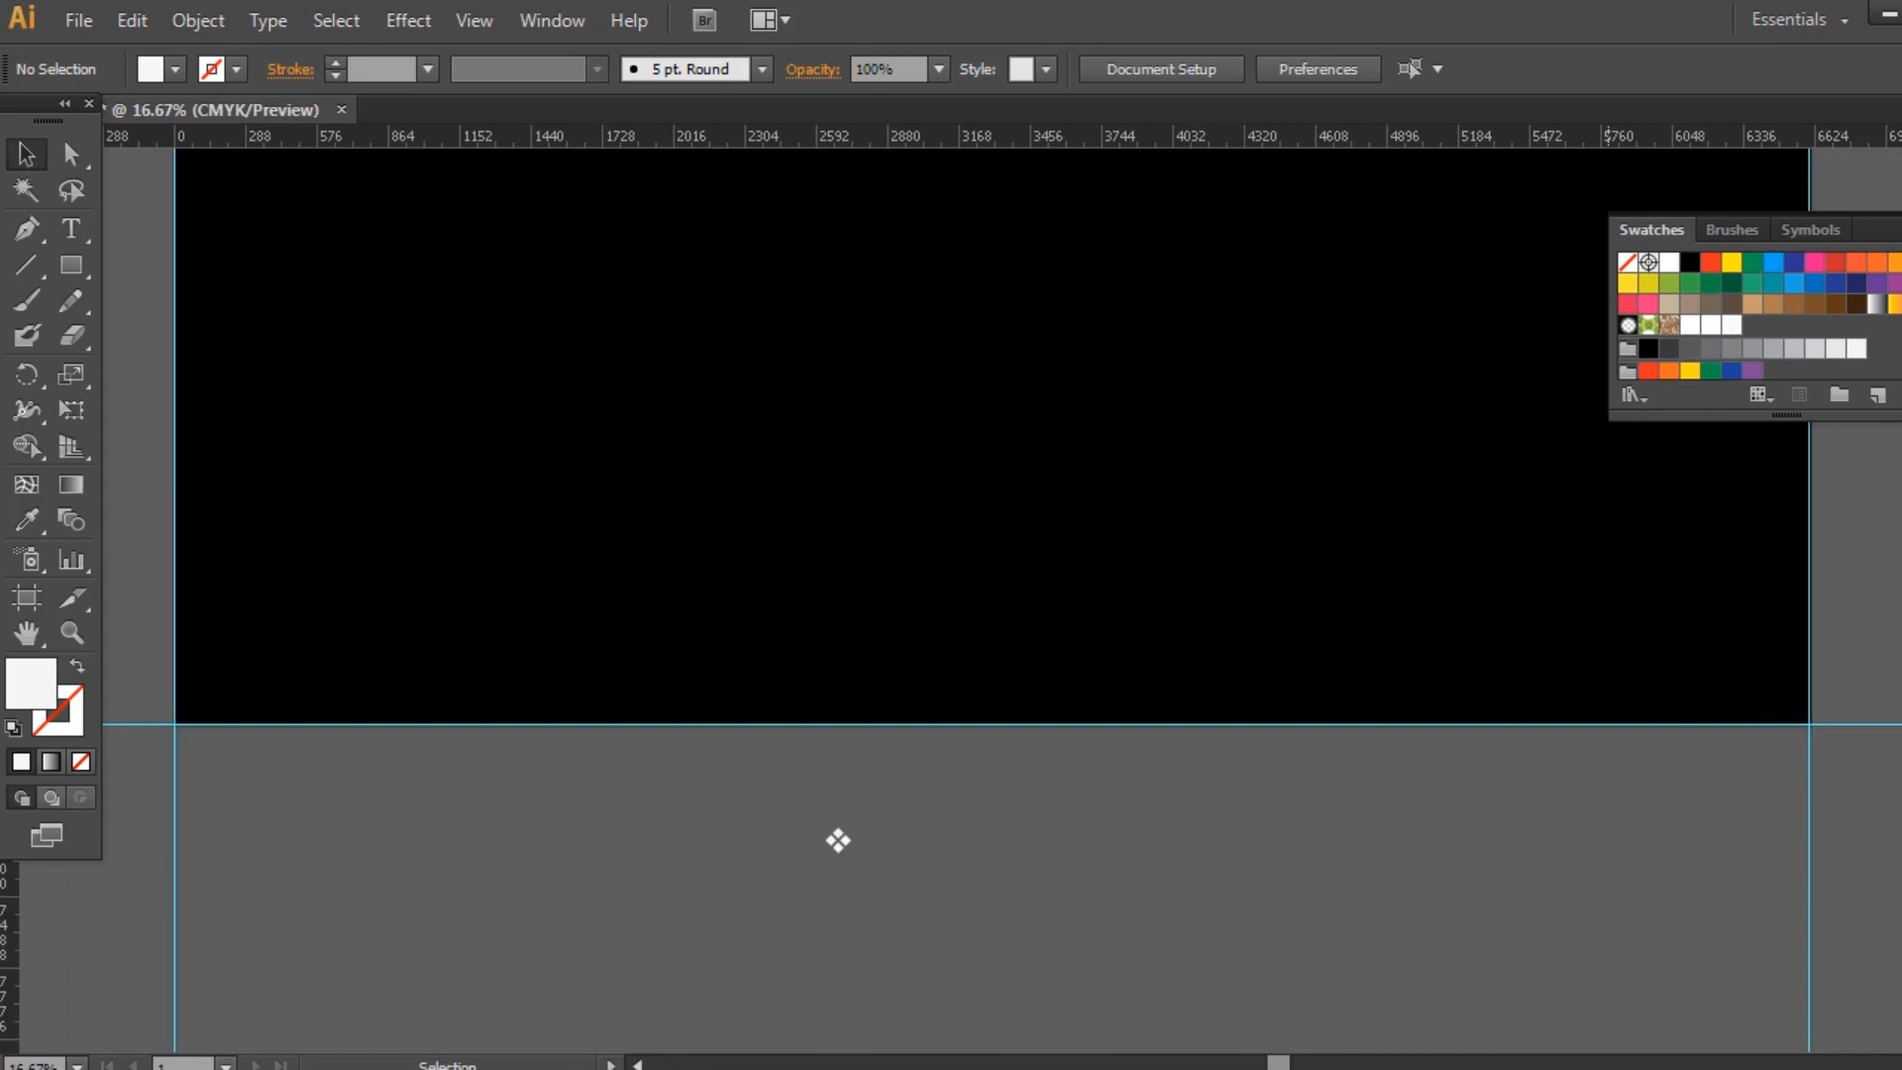
pyautogui.press('F7')
pyautogui.click(1700, 658)
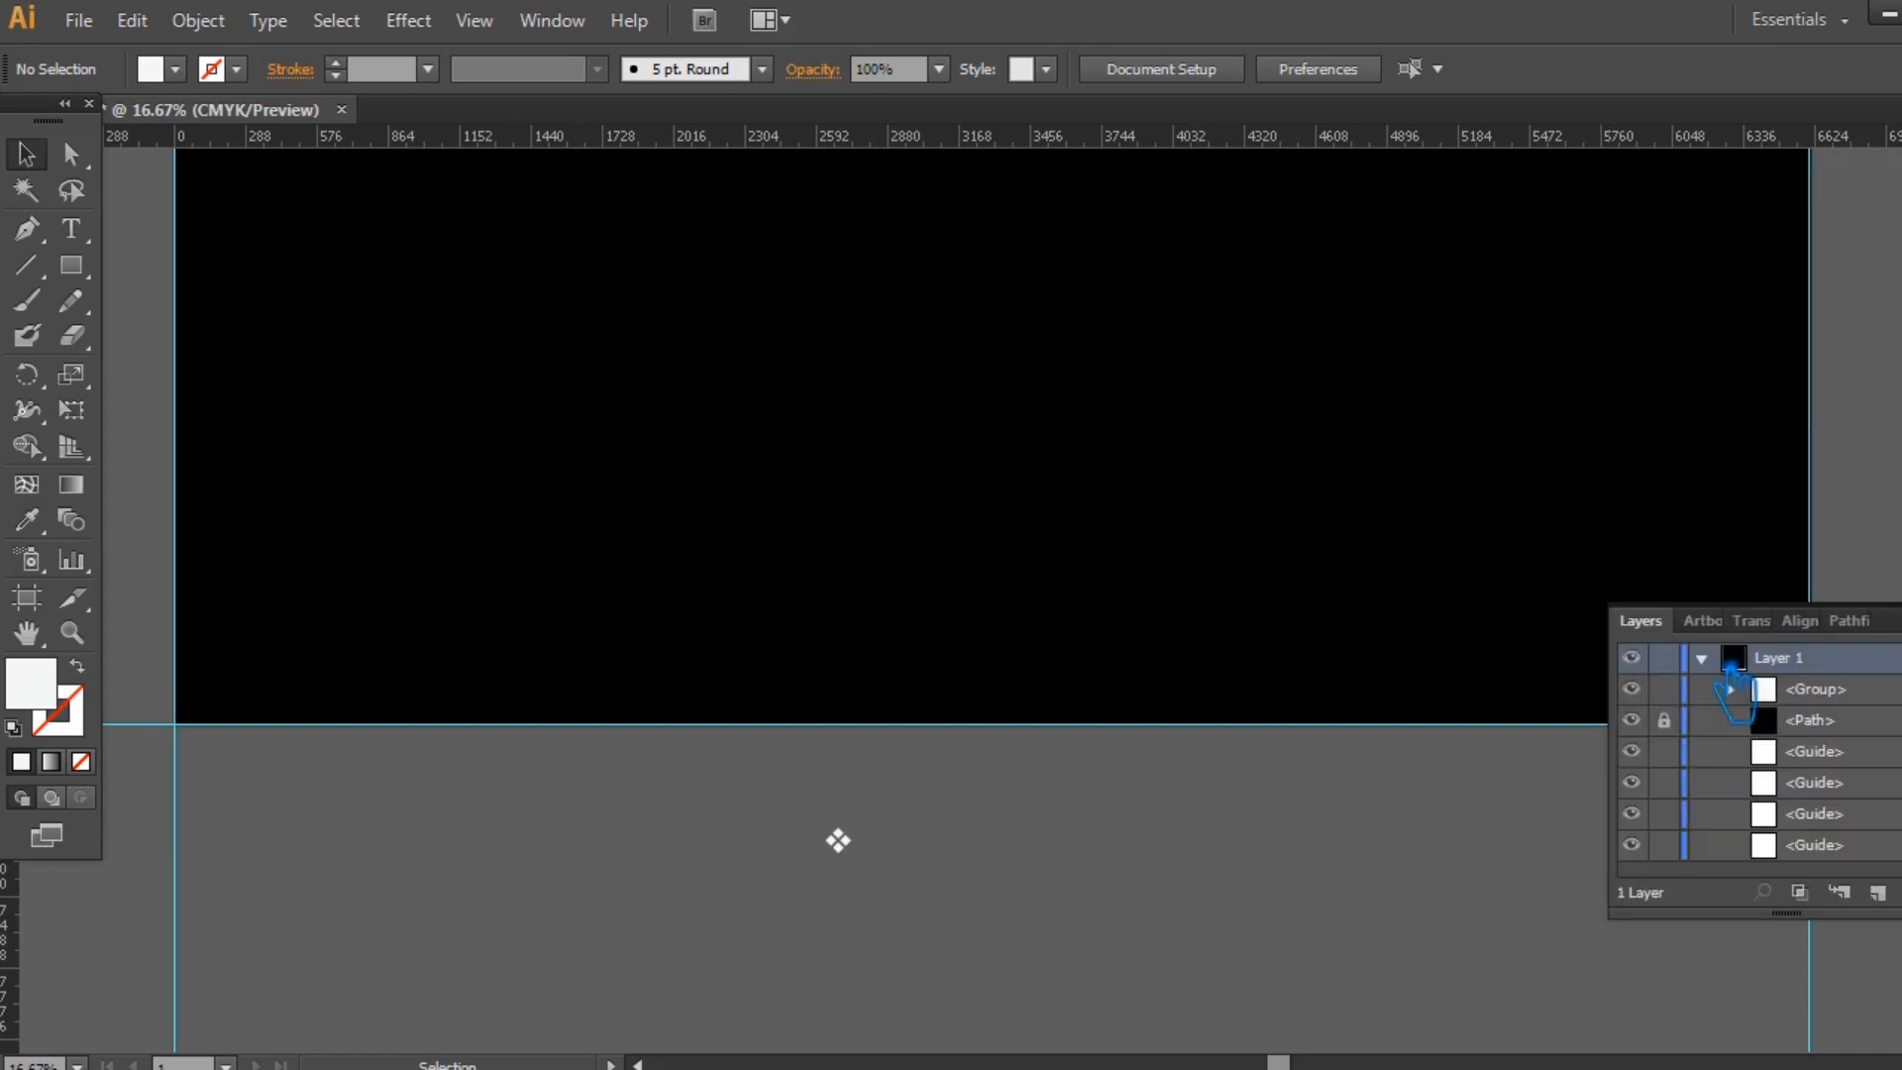
pyautogui.click(1712, 729)
pyautogui.click(1632, 721)
pyautogui.click(1632, 721)
pyautogui.moveTo(1845, 732); pyautogui.dragTo(1879, 894)
pyautogui.click(1804, 732)
pyautogui.click(1897, 721)
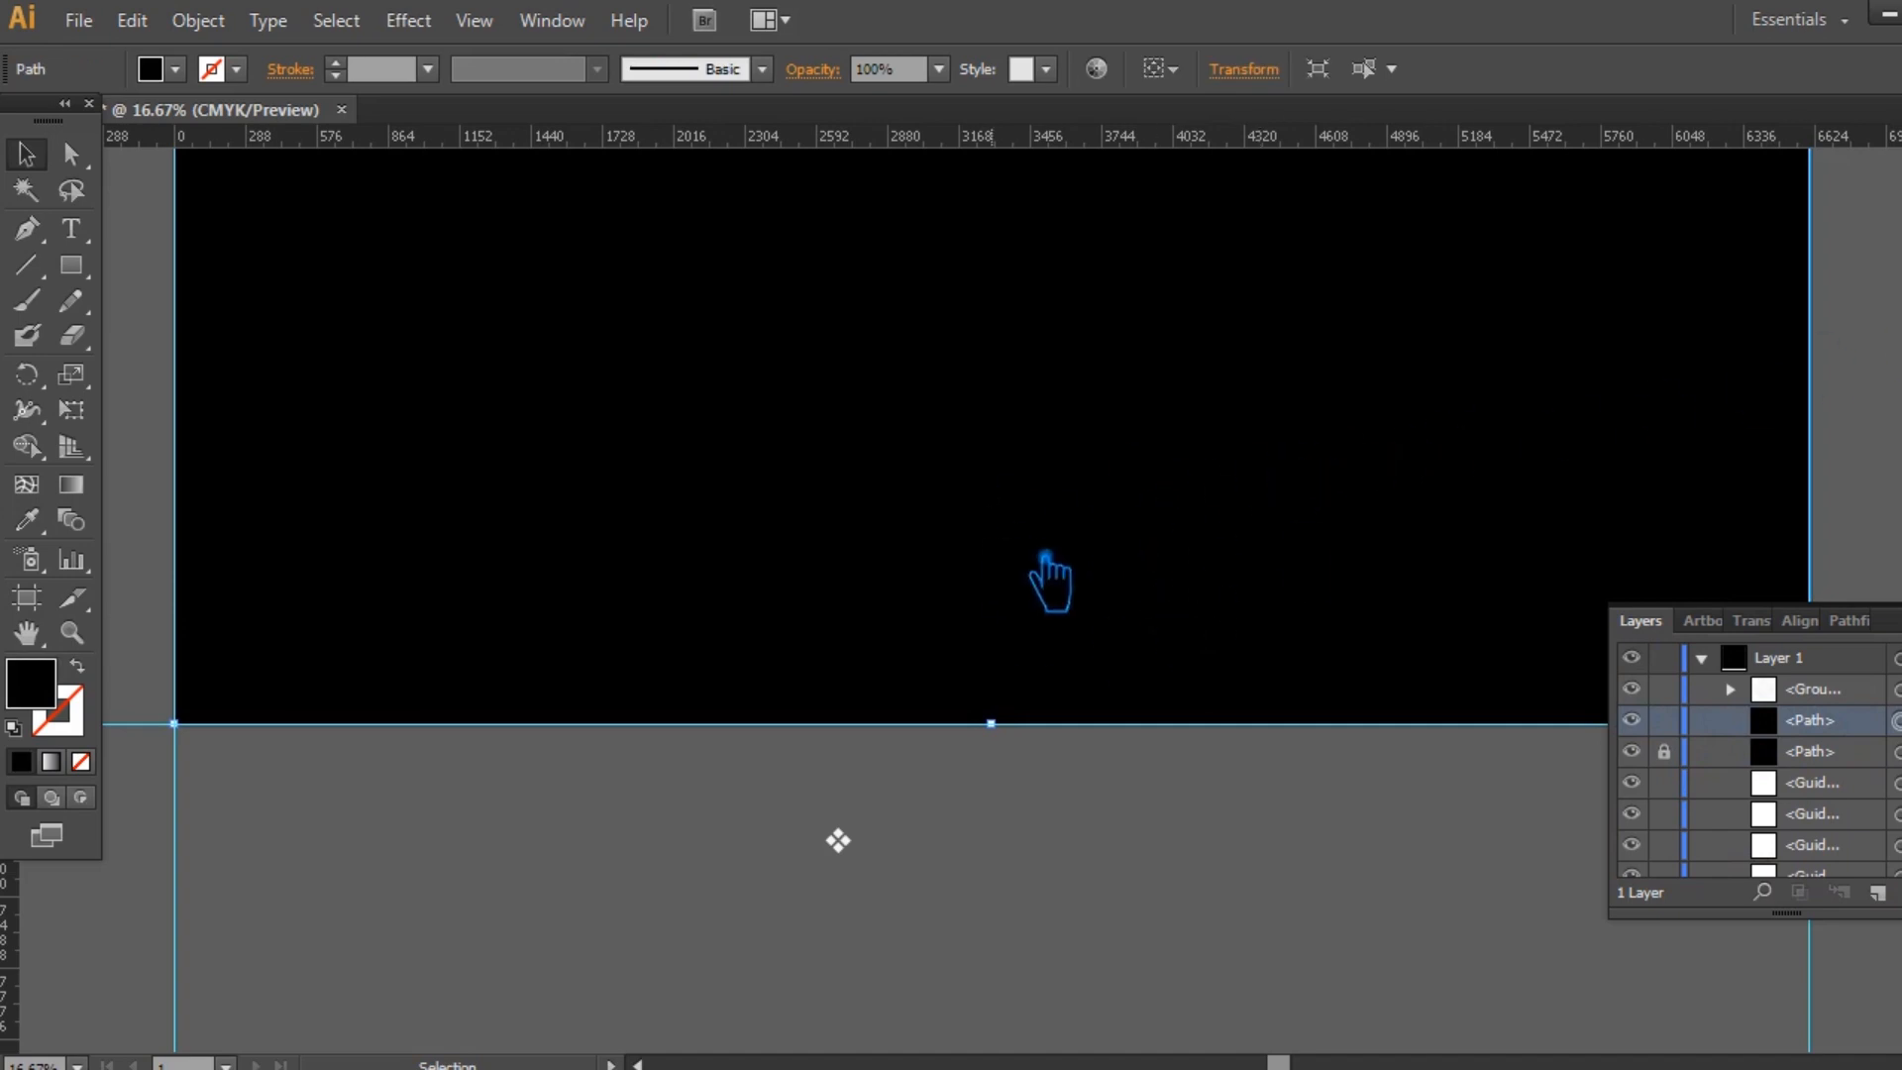
# Fill the background copy with the new four-diamond pattern swatch and deselect it.
pyautogui.click(1898, 287)
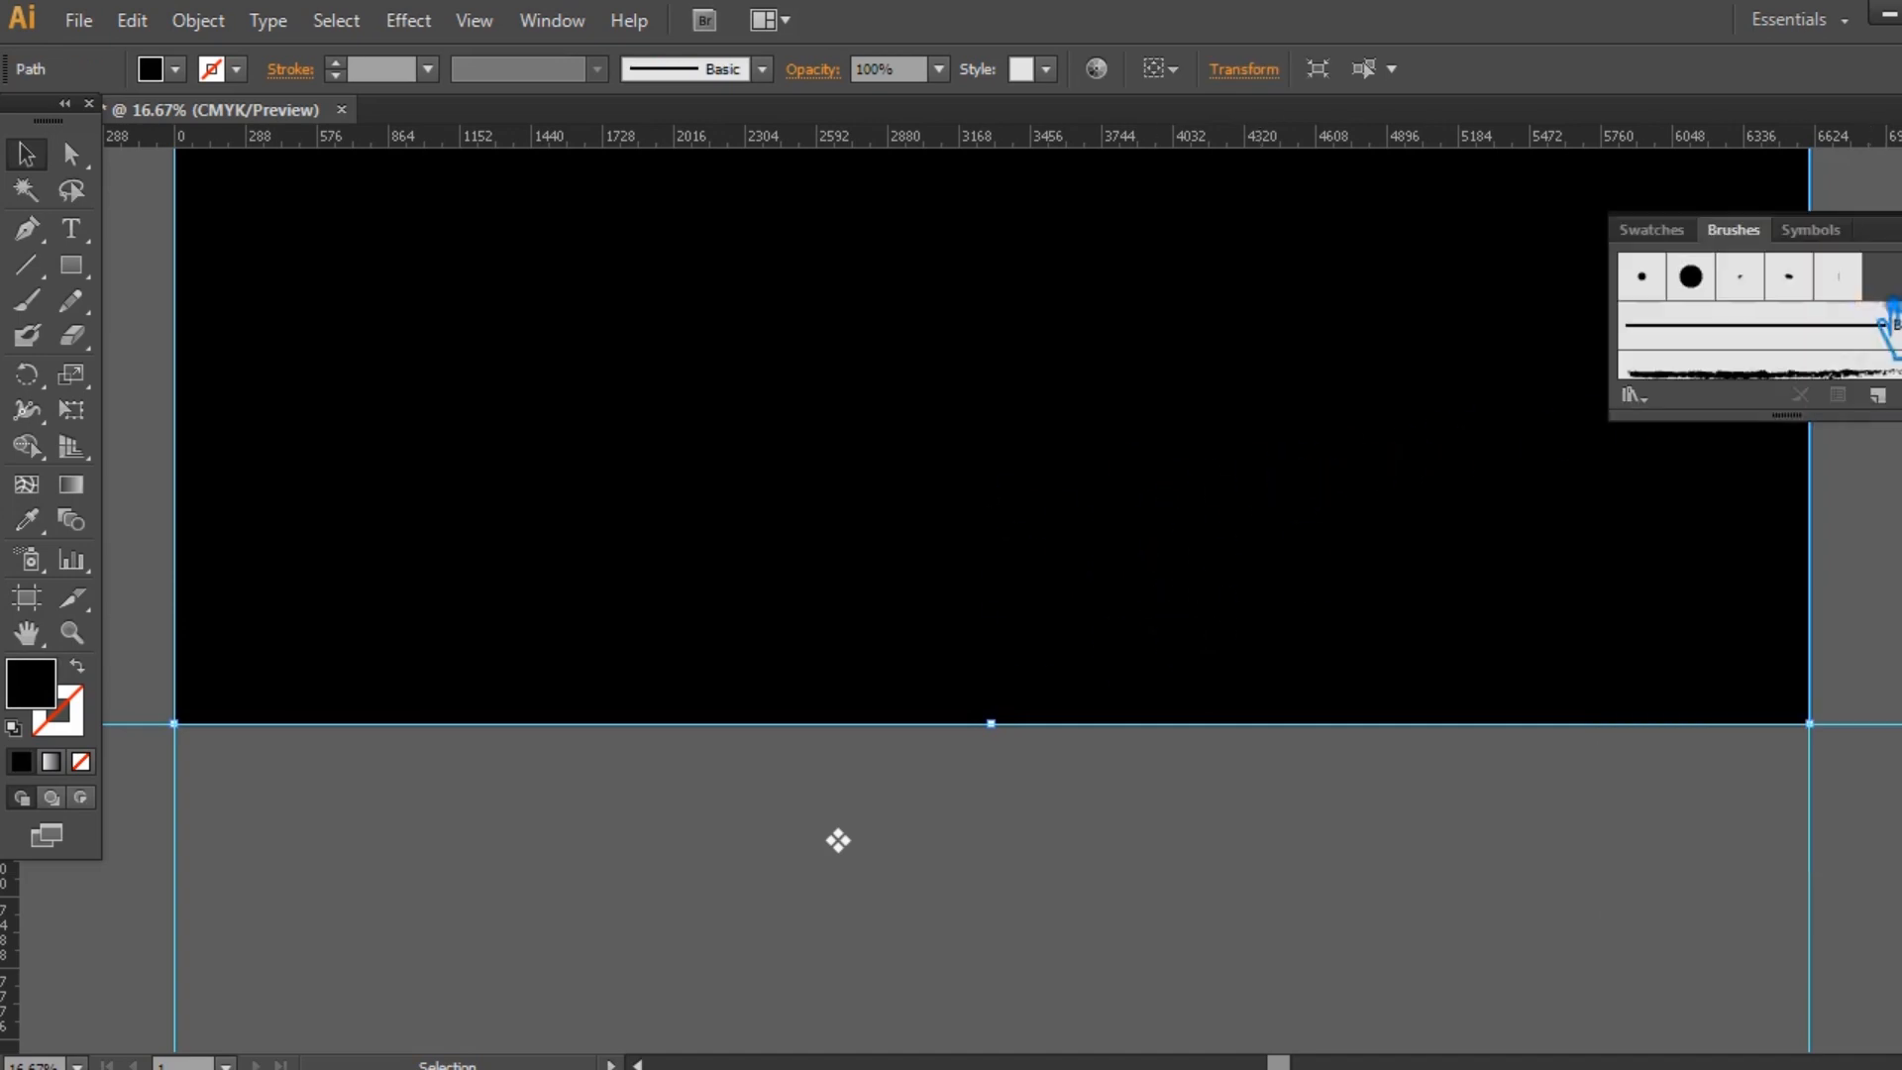
pyautogui.click(1679, 239)
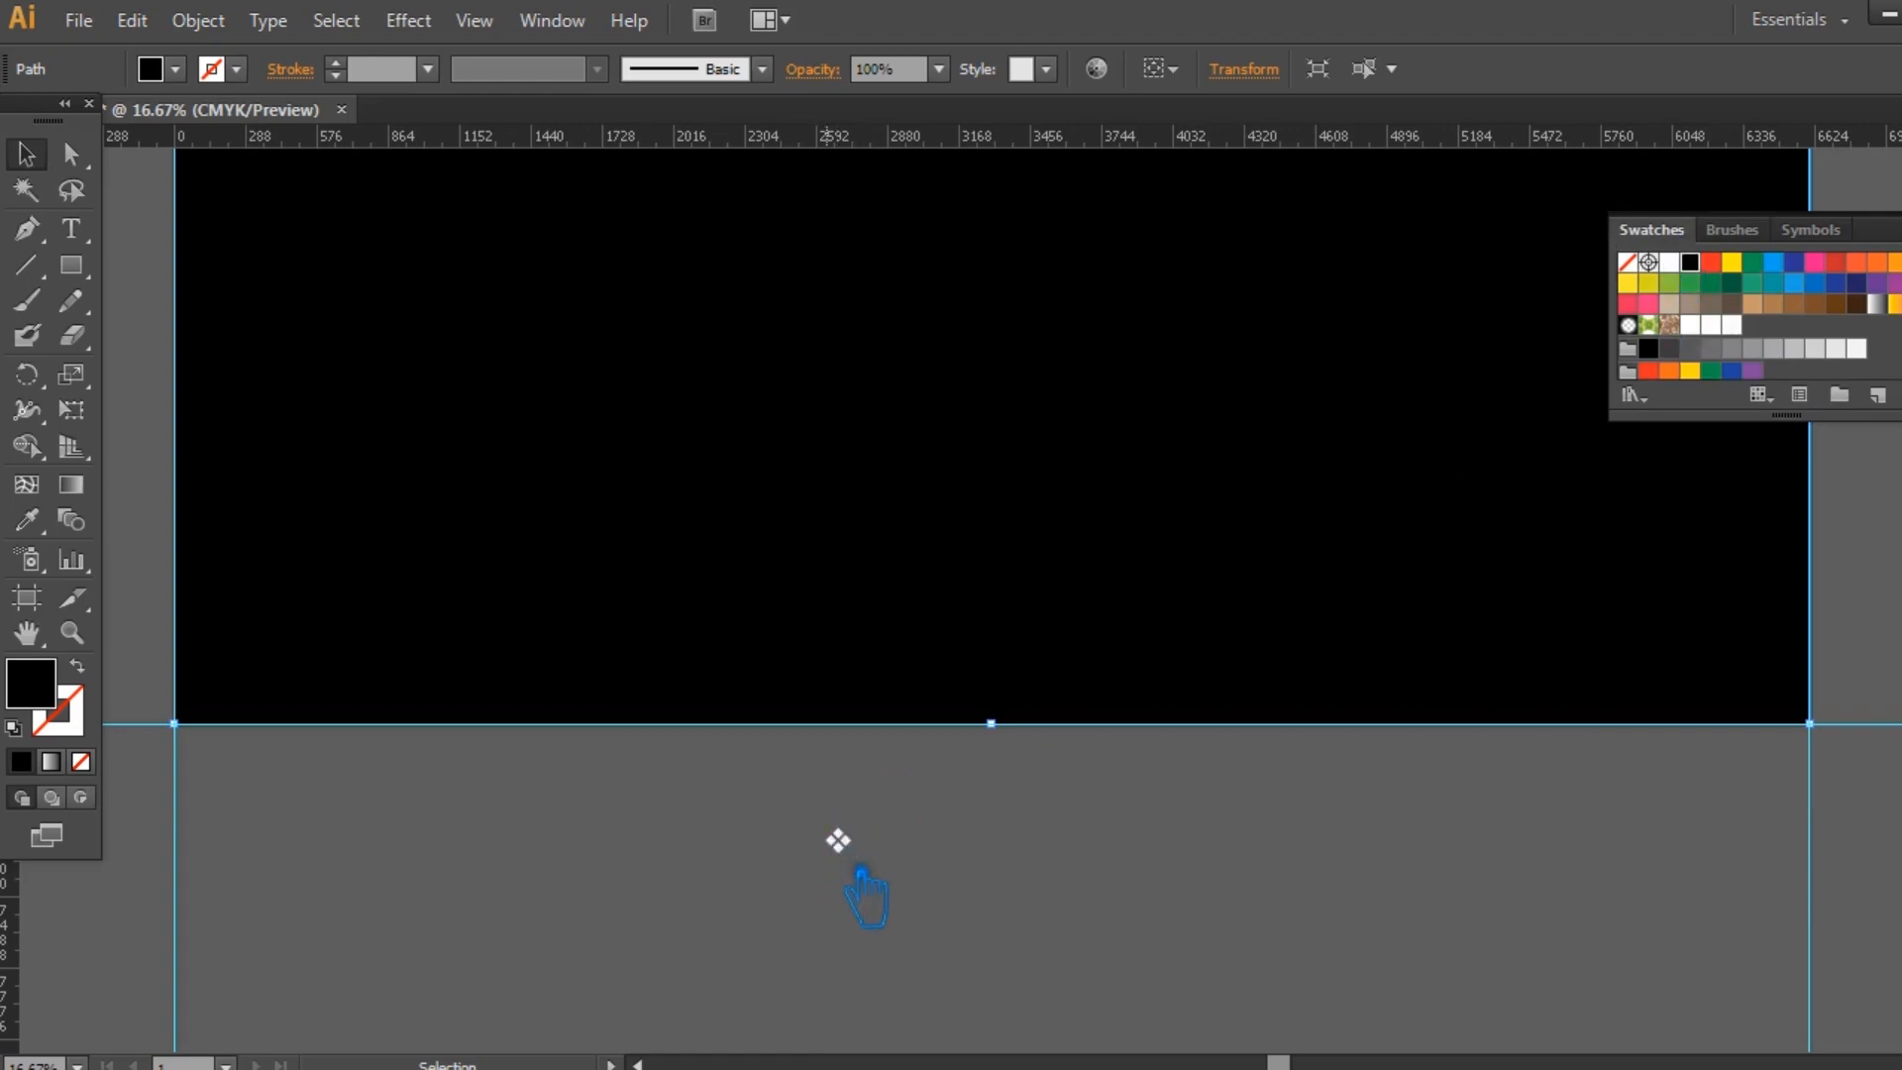
pyautogui.click(1731, 325)
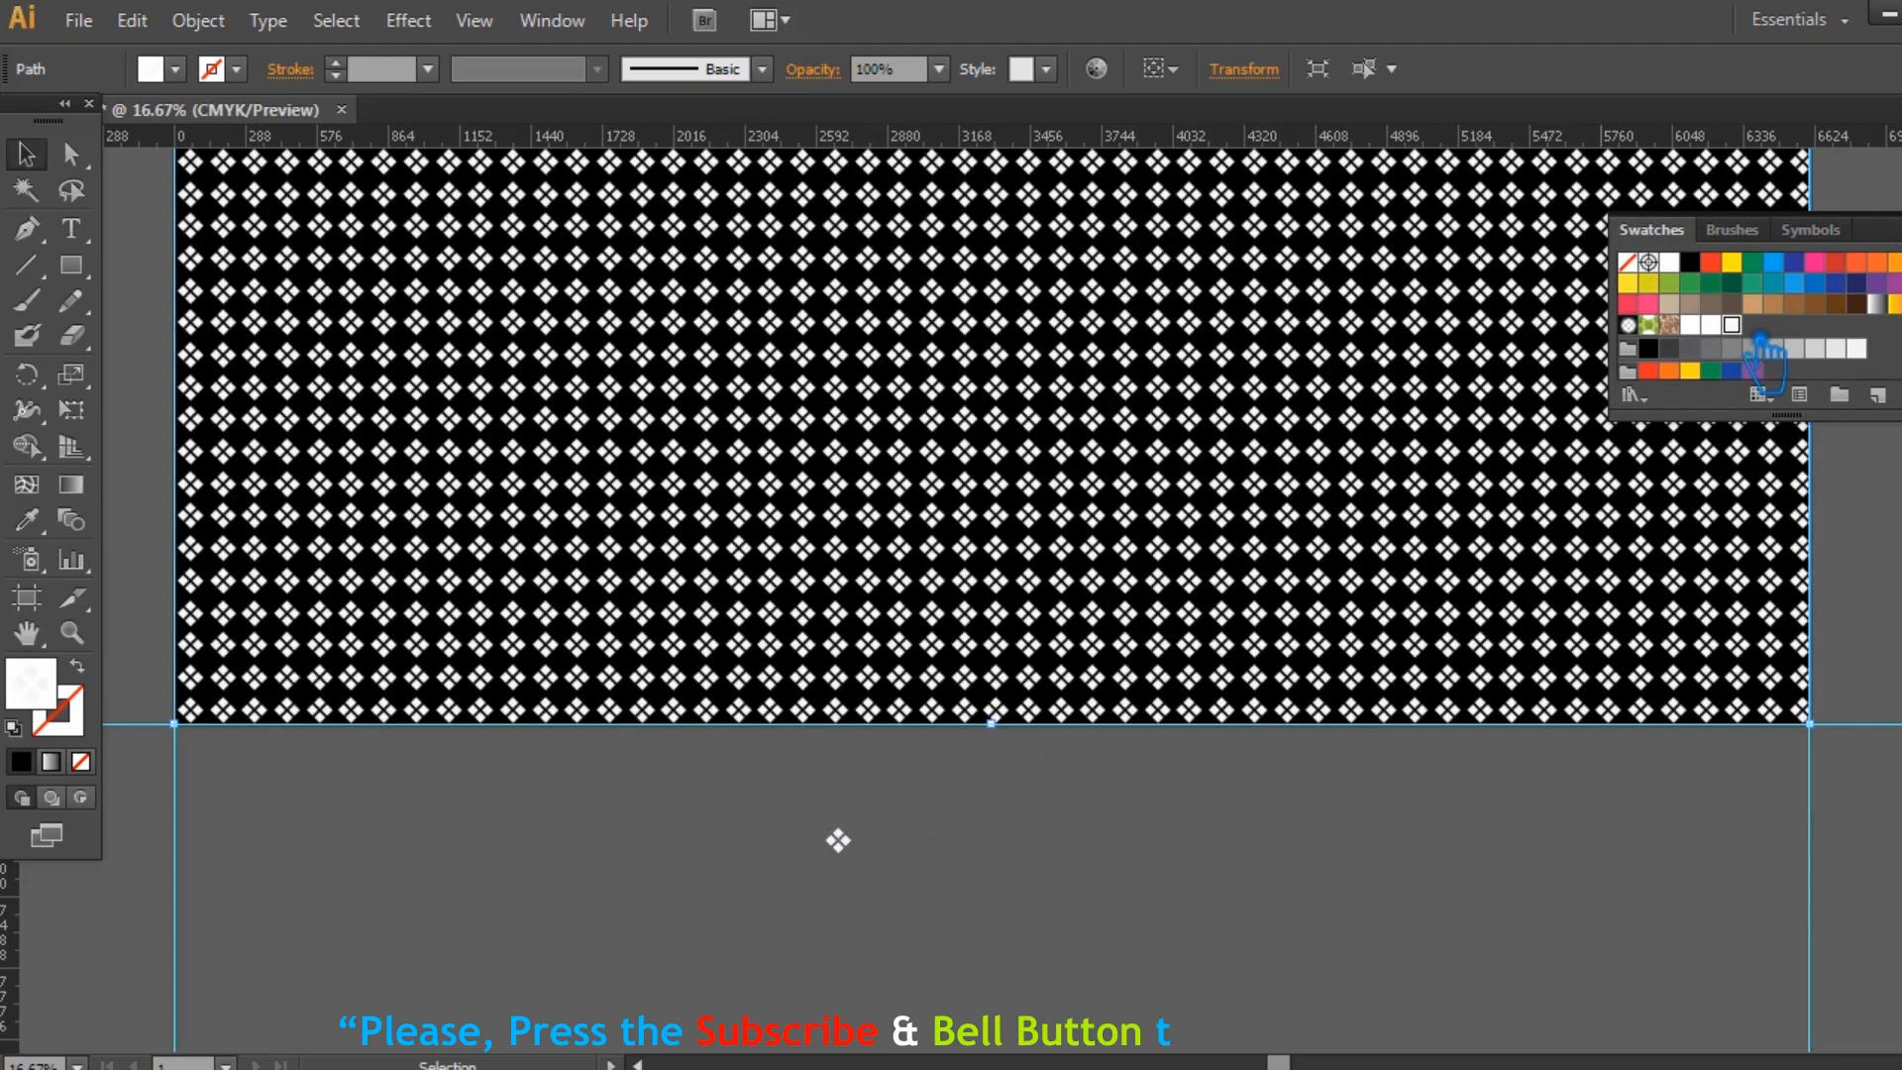
pyautogui.moveTo(1183, 367); pyautogui.dragTo(1125, 683)
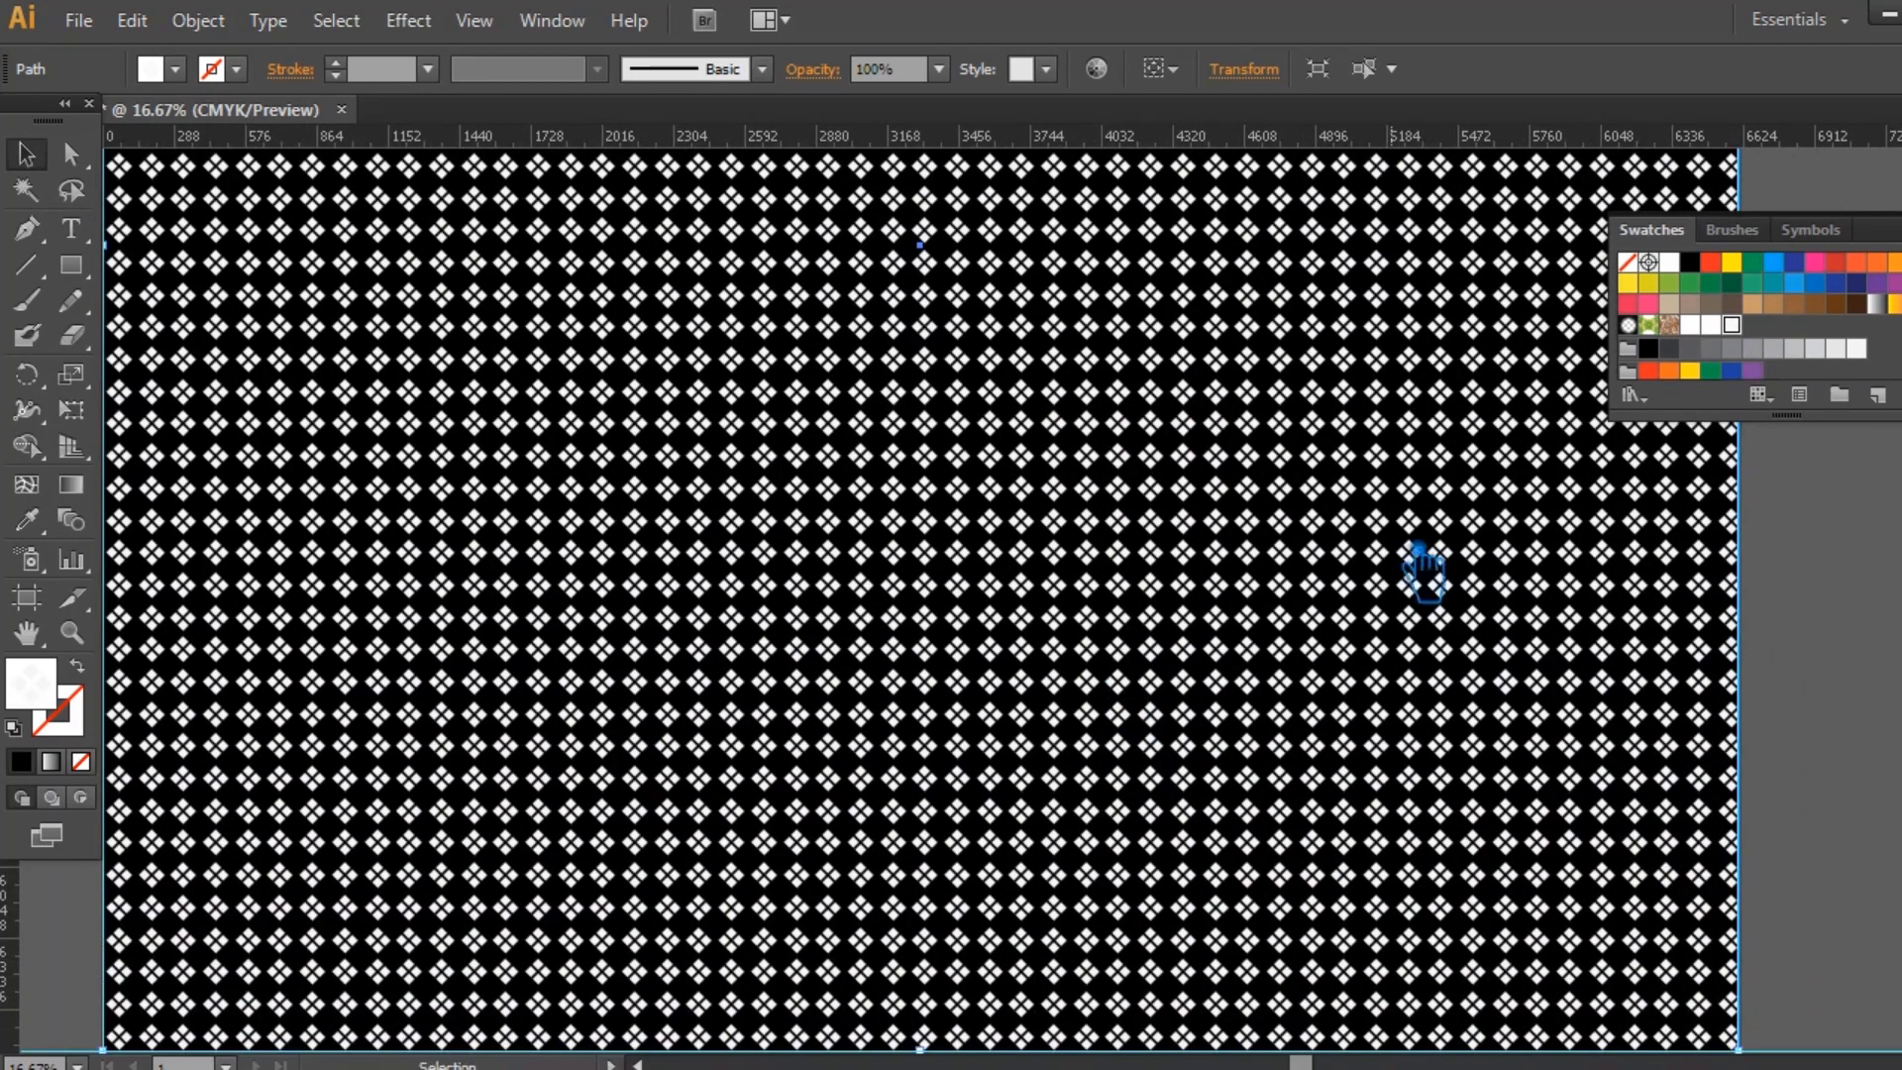
pyautogui.click(1898, 216)
pyautogui.click(1830, 570)
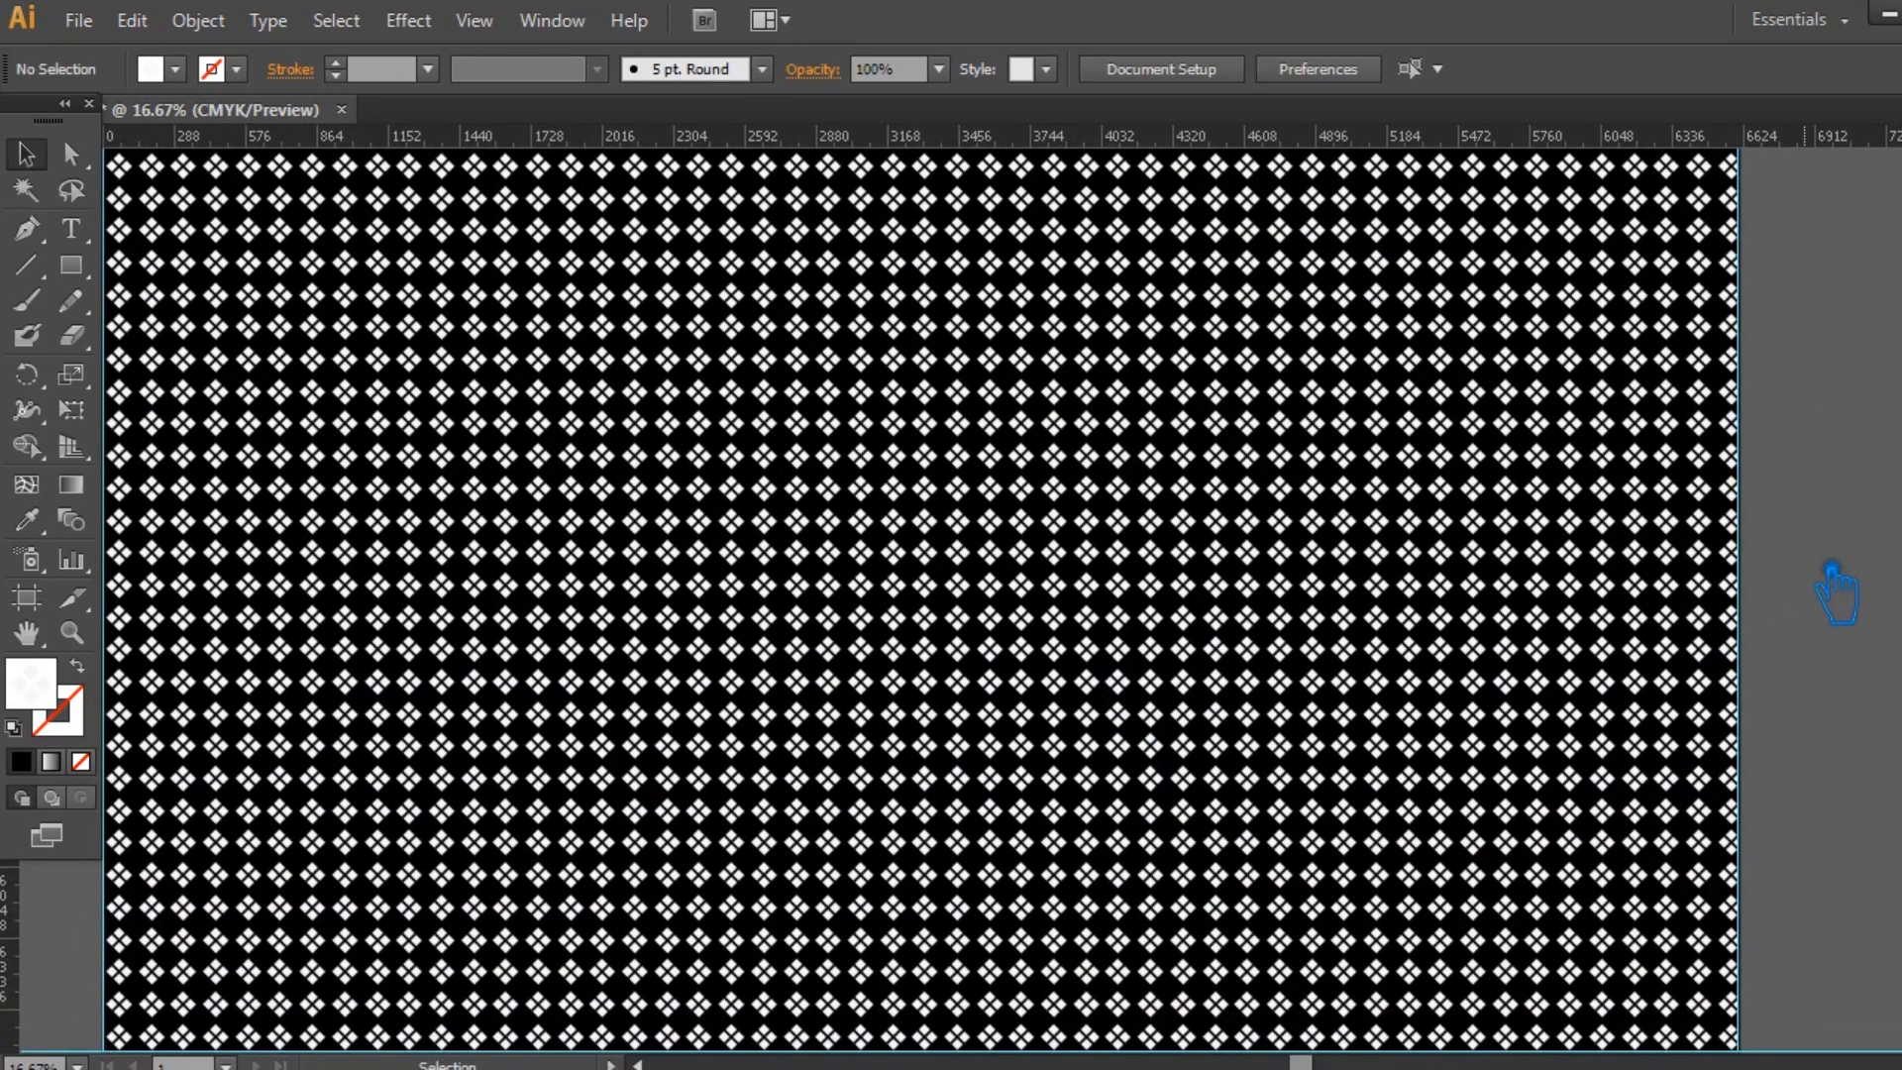
# Examine the diamond pattern across the whole artboard.
pyautogui.hotkey('ctrl', '-')
pyautogui.hotkey('ctrl', '-')
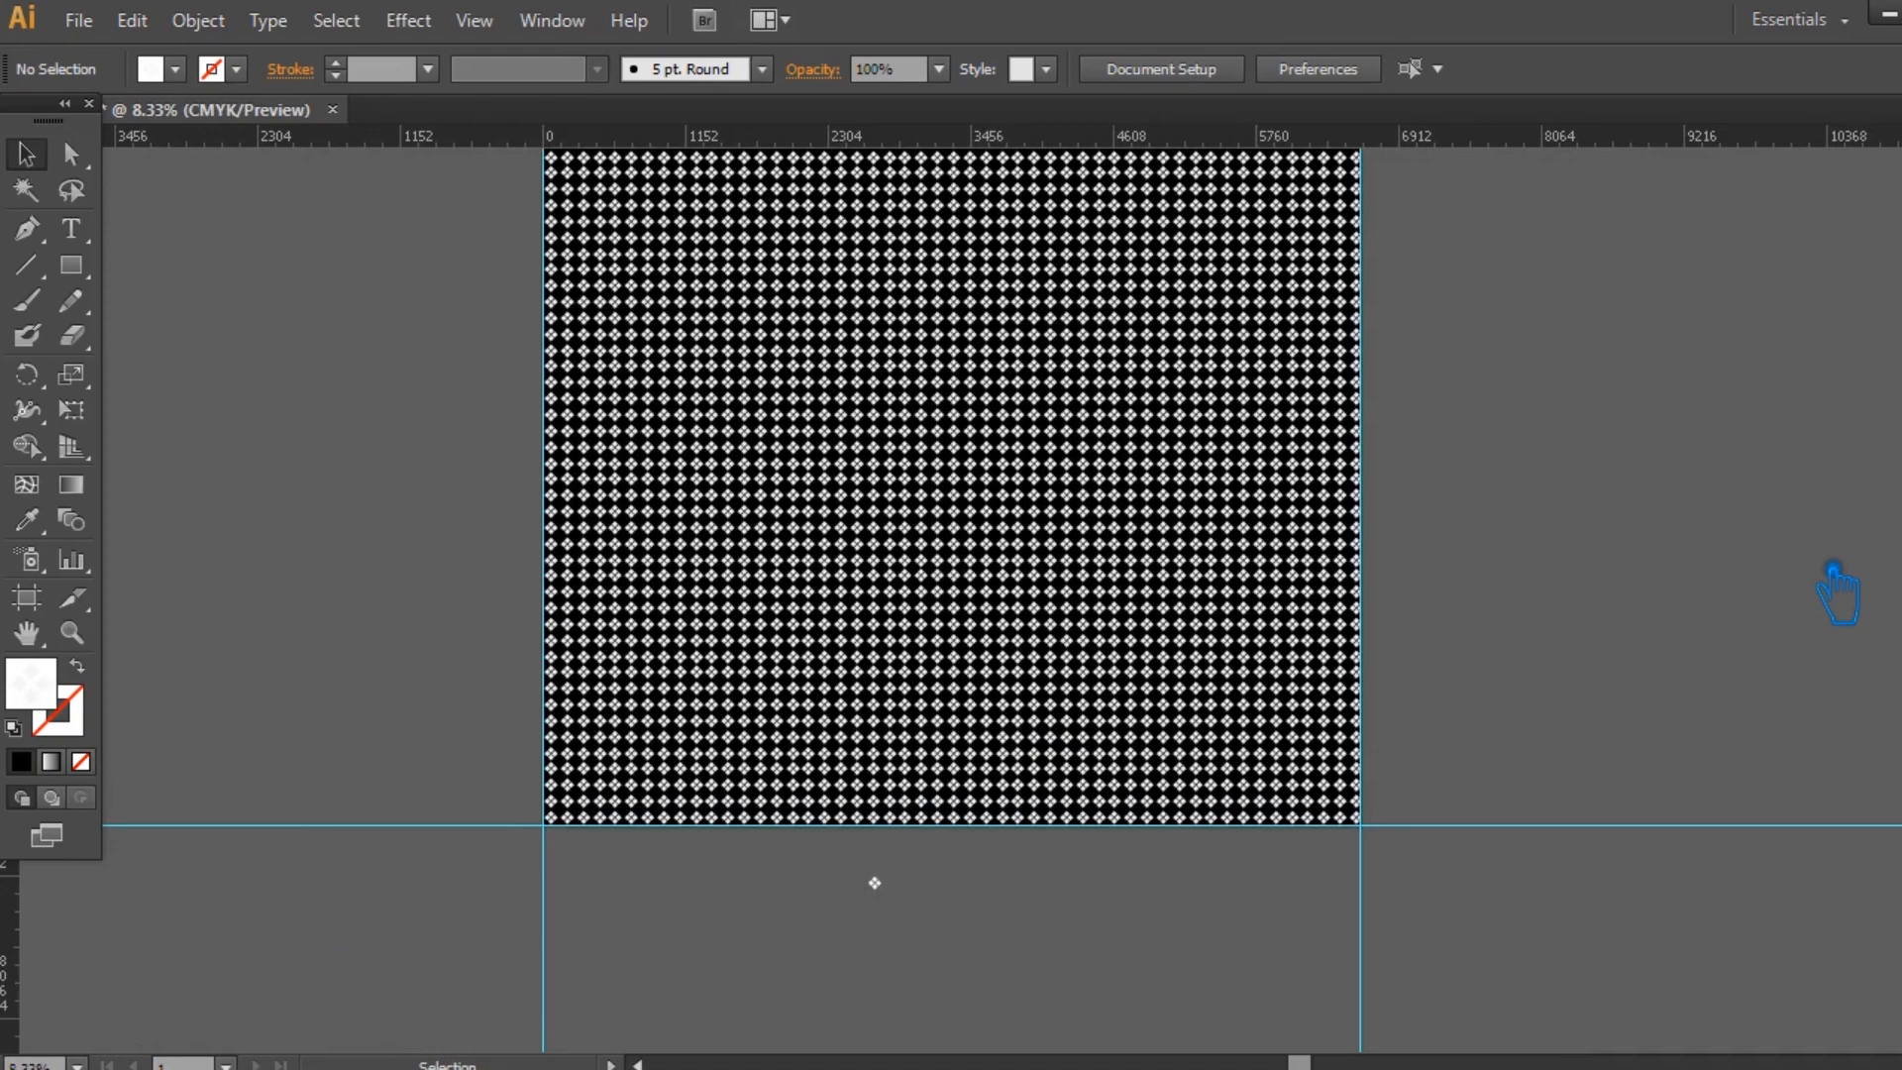
pyautogui.moveTo(1707, 703); pyautogui.dragTo(1701, 751)
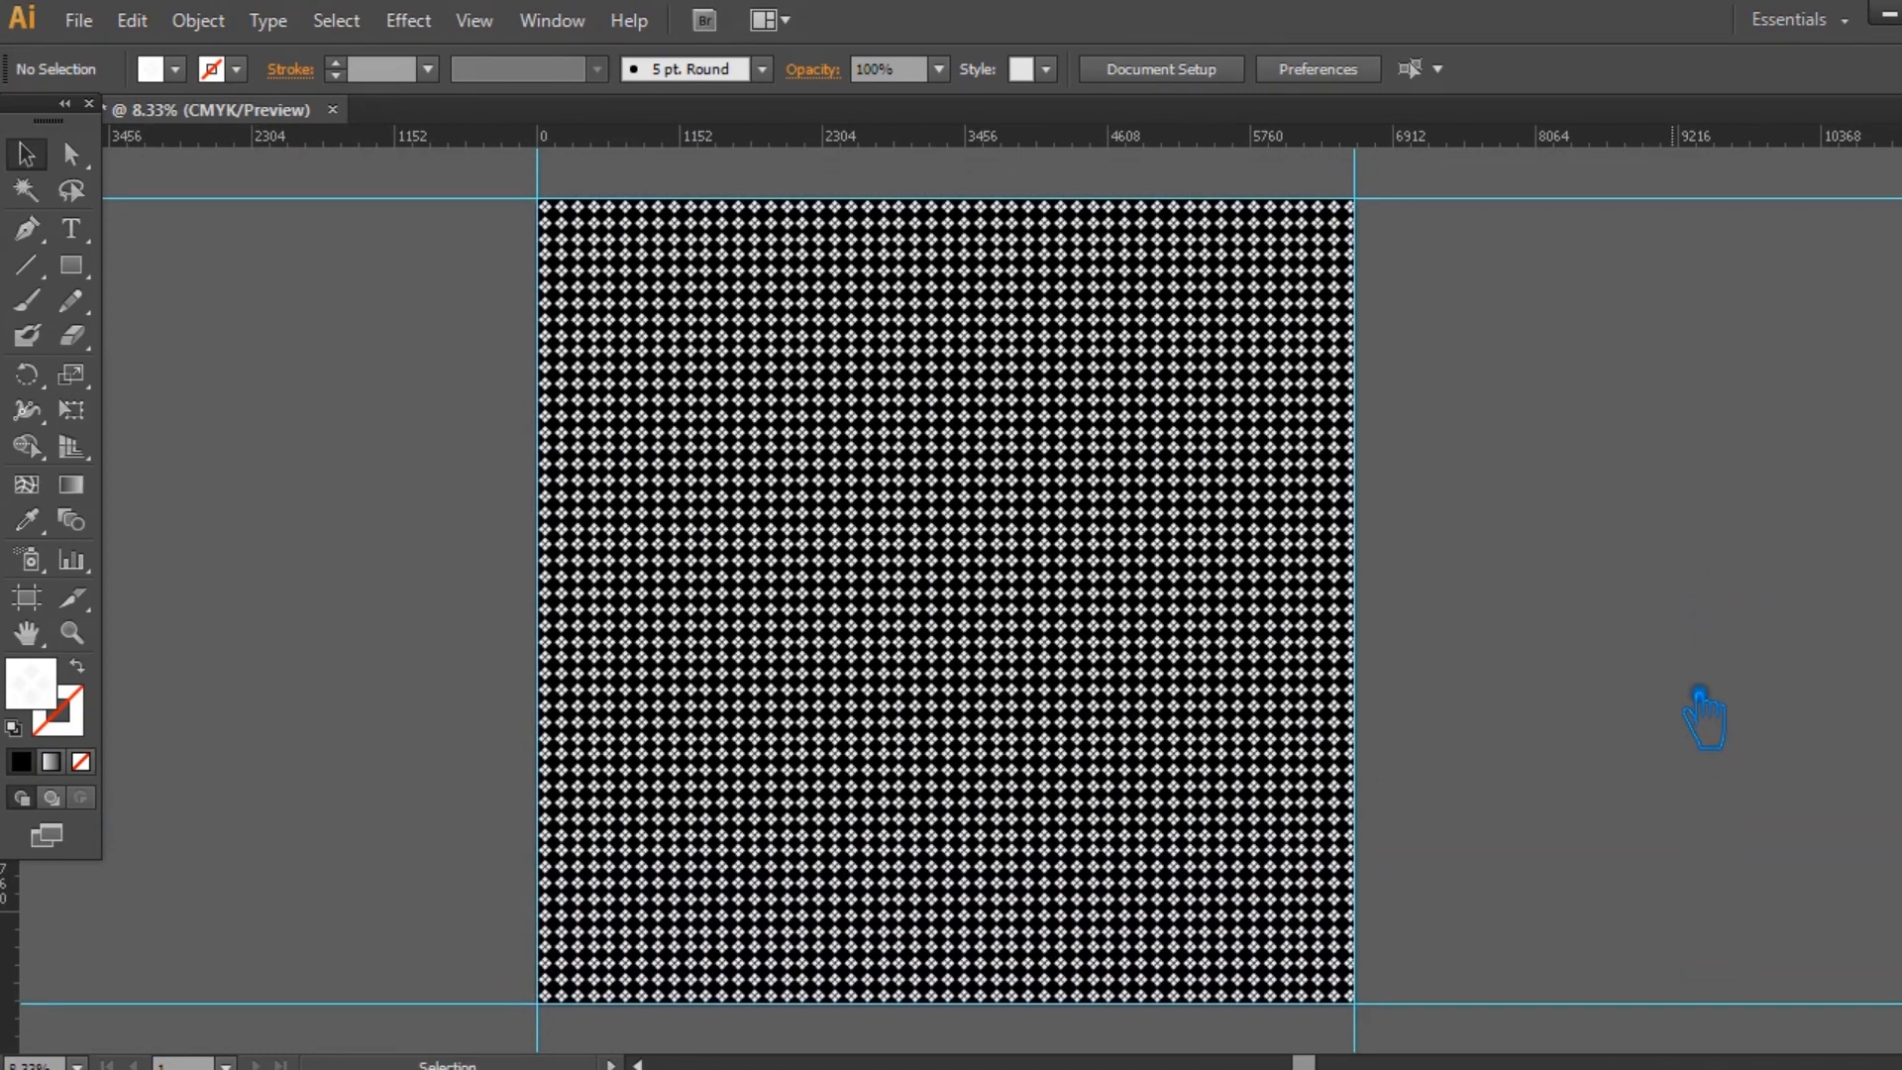
pyautogui.hotkey('ctrl', '+')
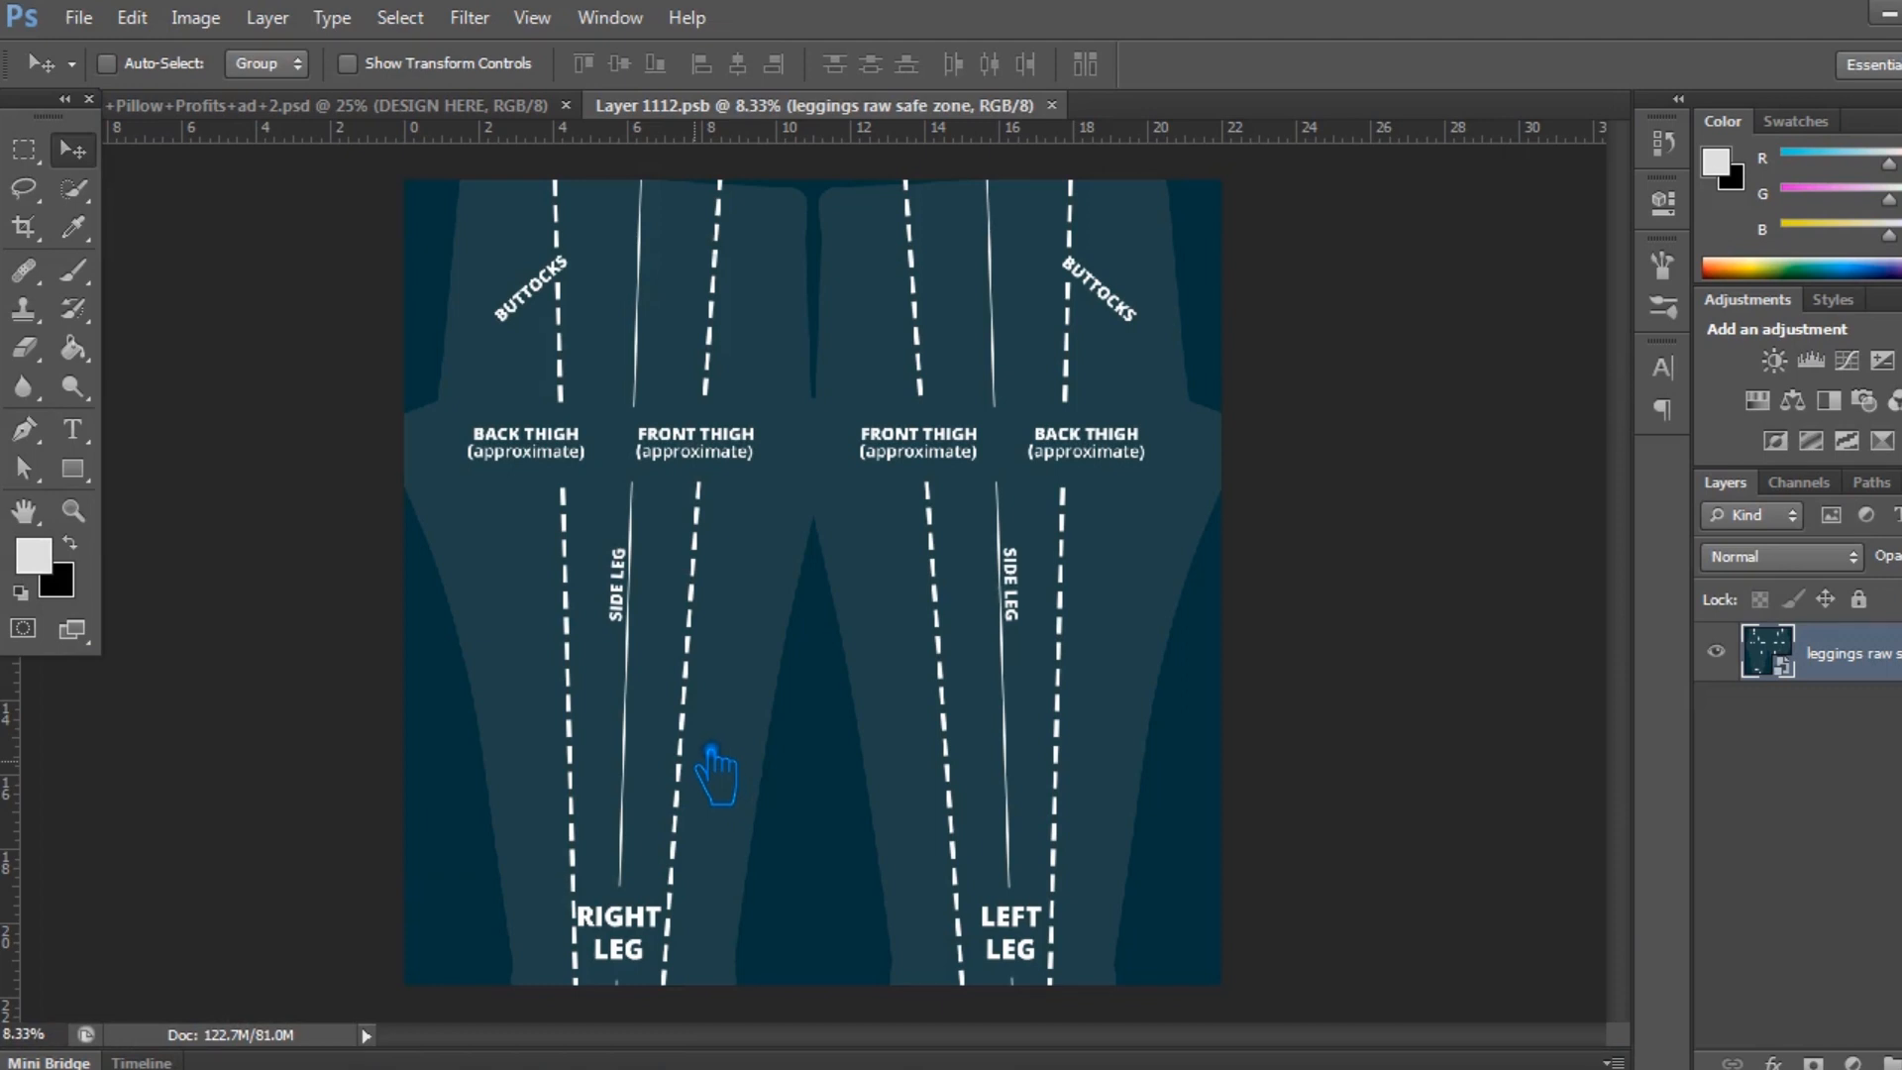
# Switch to Photoshop, place the Leggings pattern artwork in Layer 1112.psb so it fills the canvas, and save the smart object.
pyautogui.hotkey('ctrl', 't')
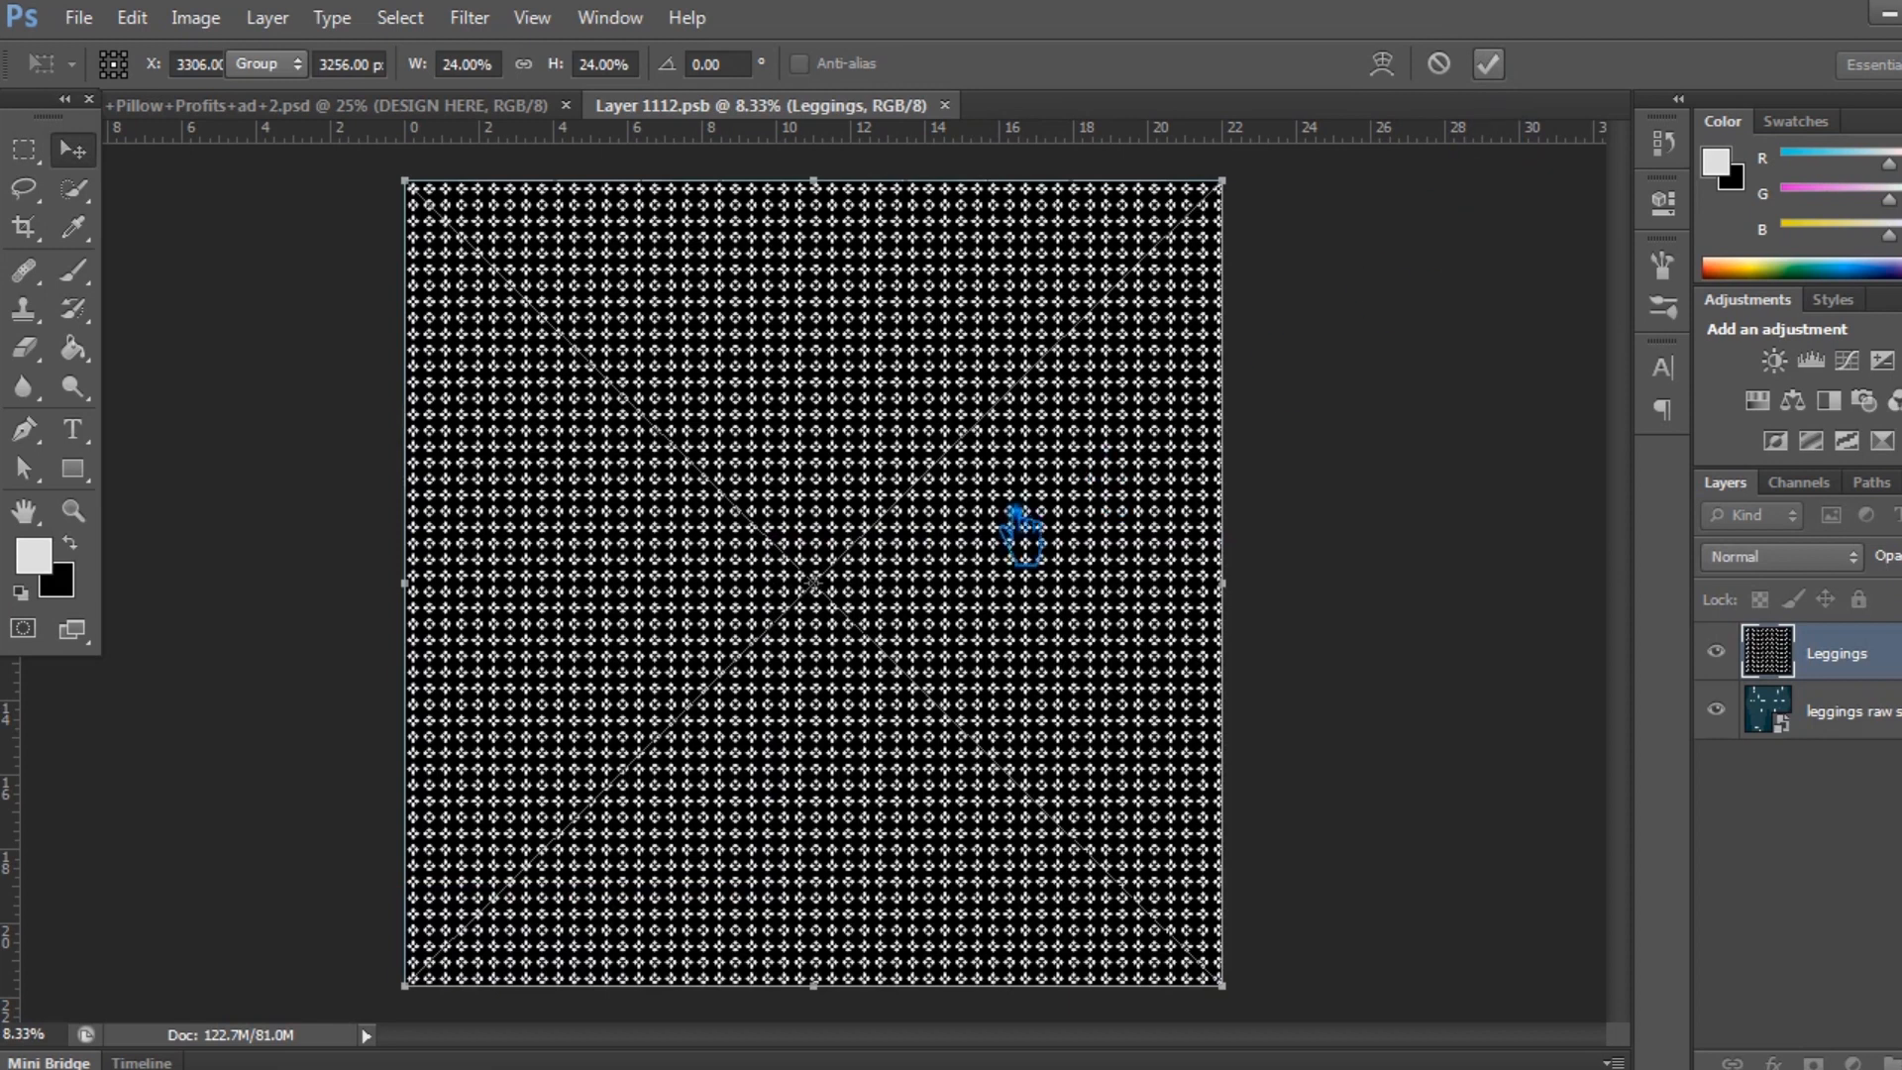
pyautogui.press('Return')
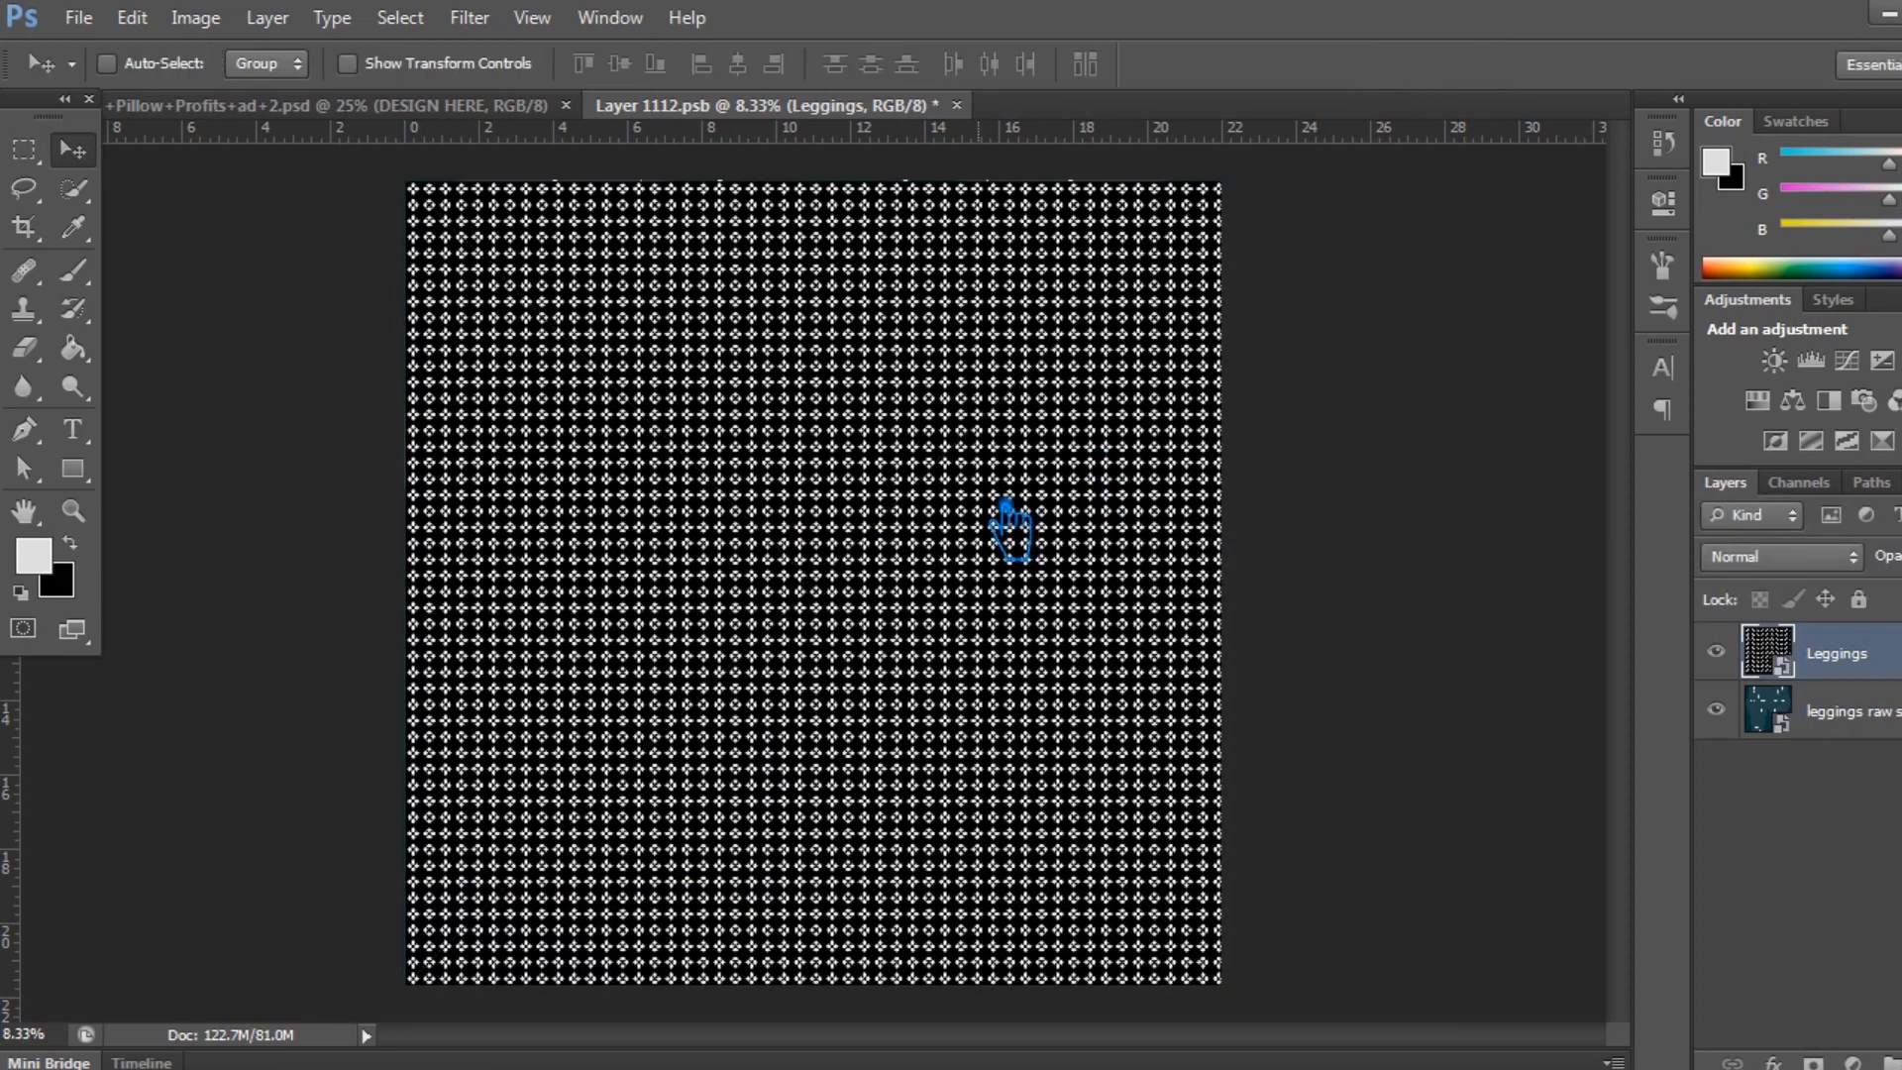
pyautogui.hotkey('ctrl', 's')
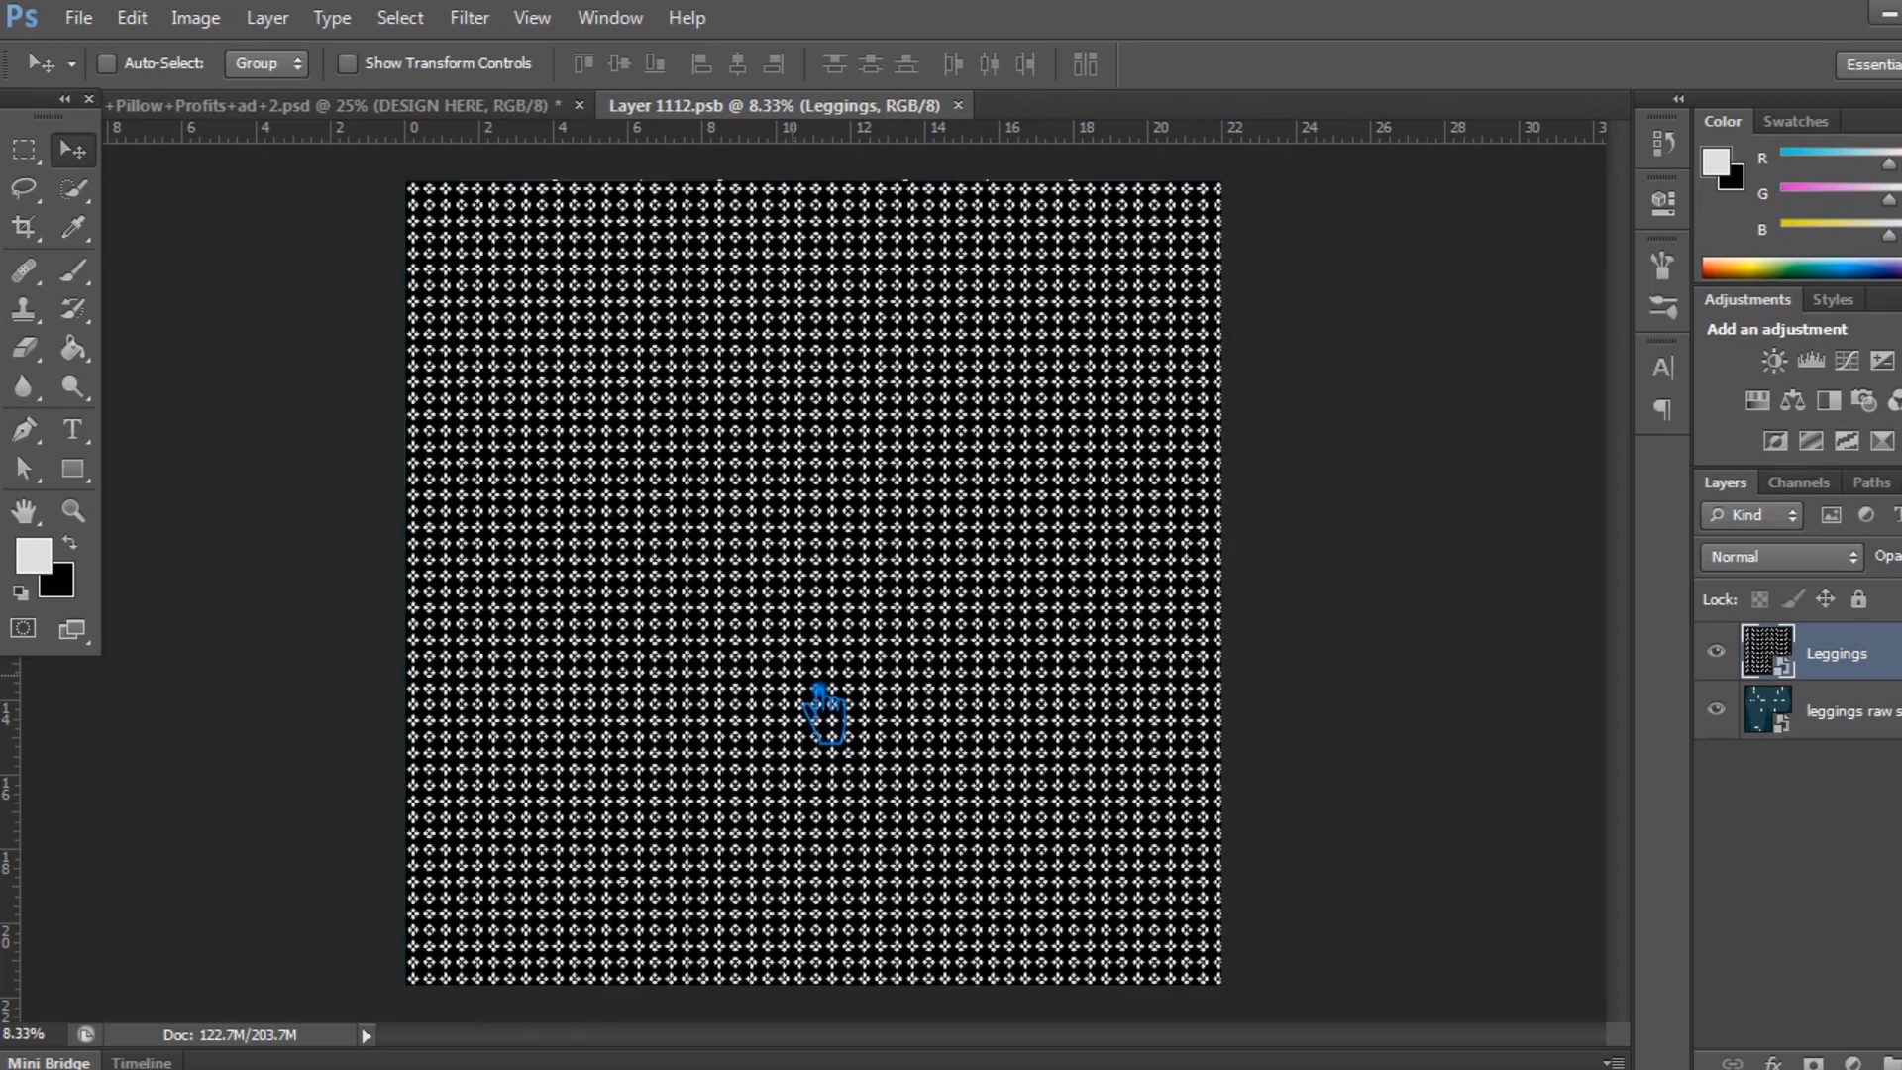
# Switch to the leggings mockup document and examine how the diamond pattern sits on both legs, up close and as a whole.
pyautogui.moveTo(820, 686); pyautogui.dragTo(405, 119)
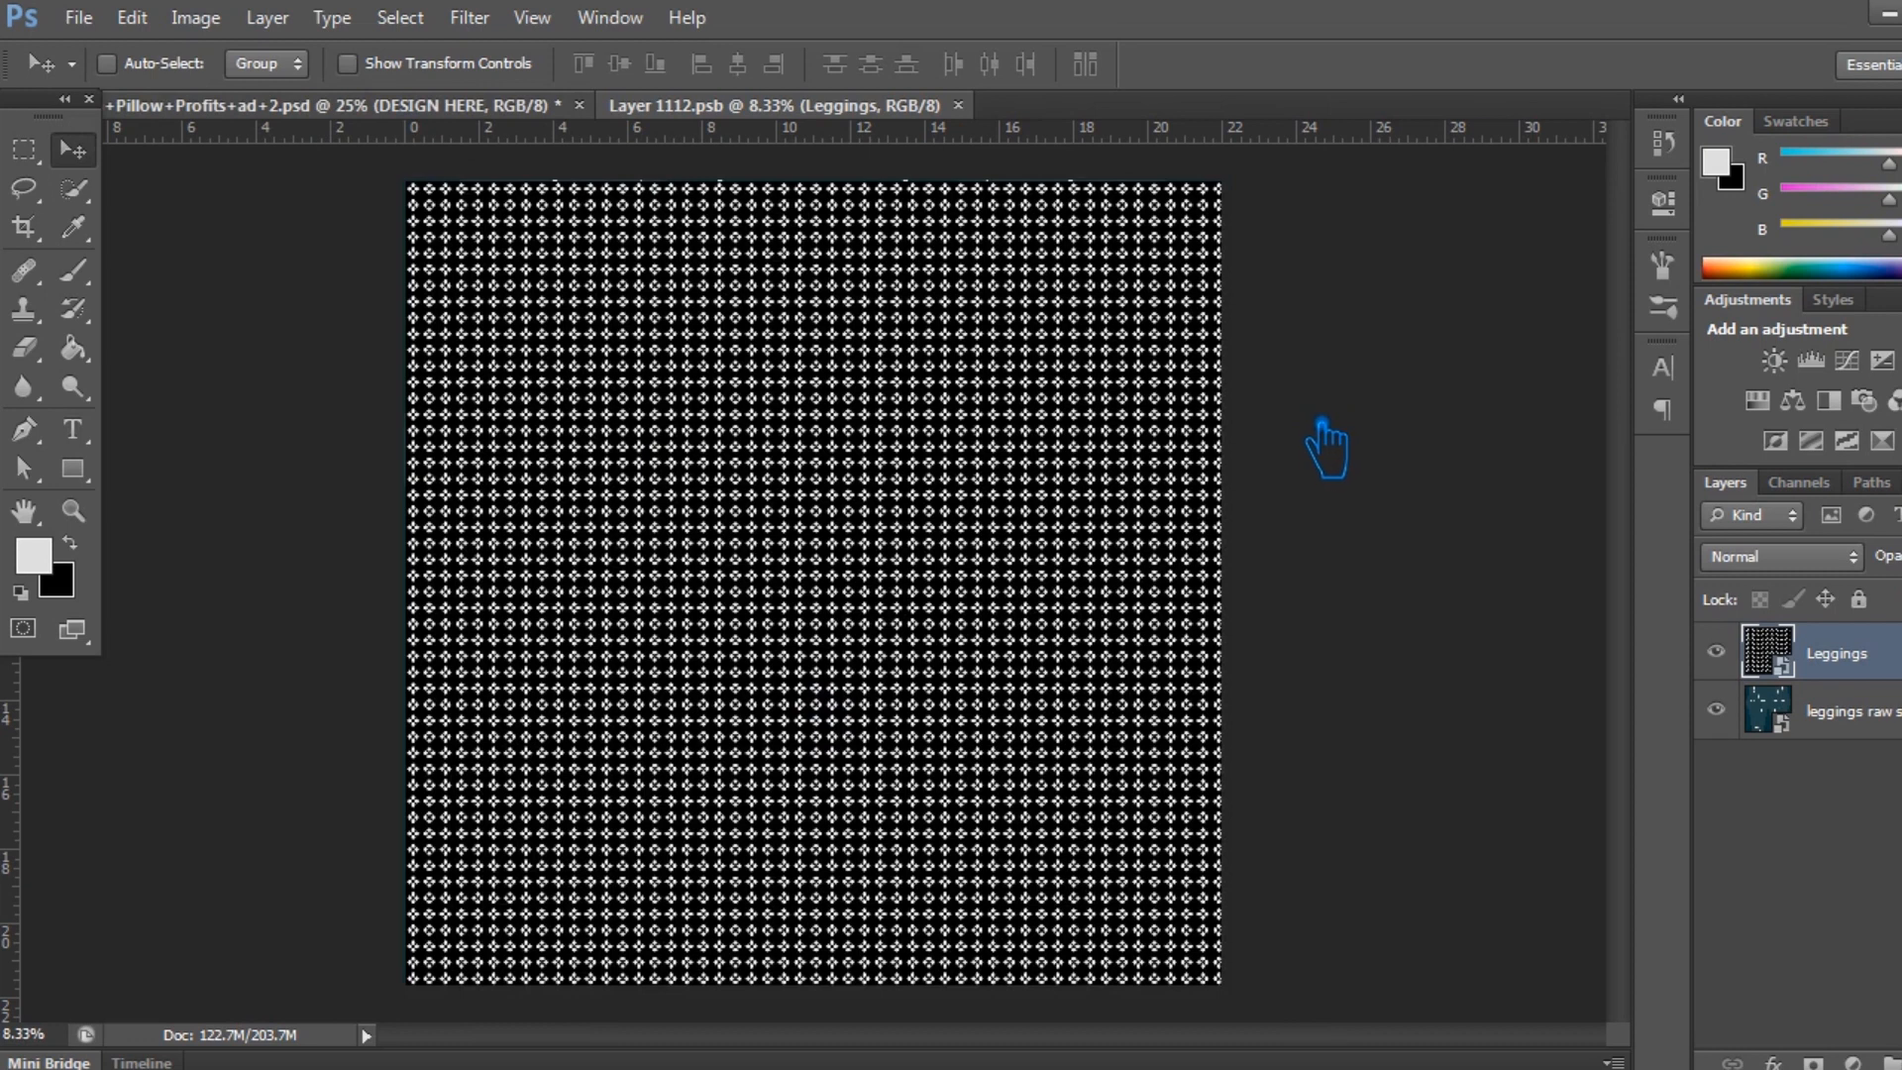
pyautogui.hotkey('ctrl', '+')
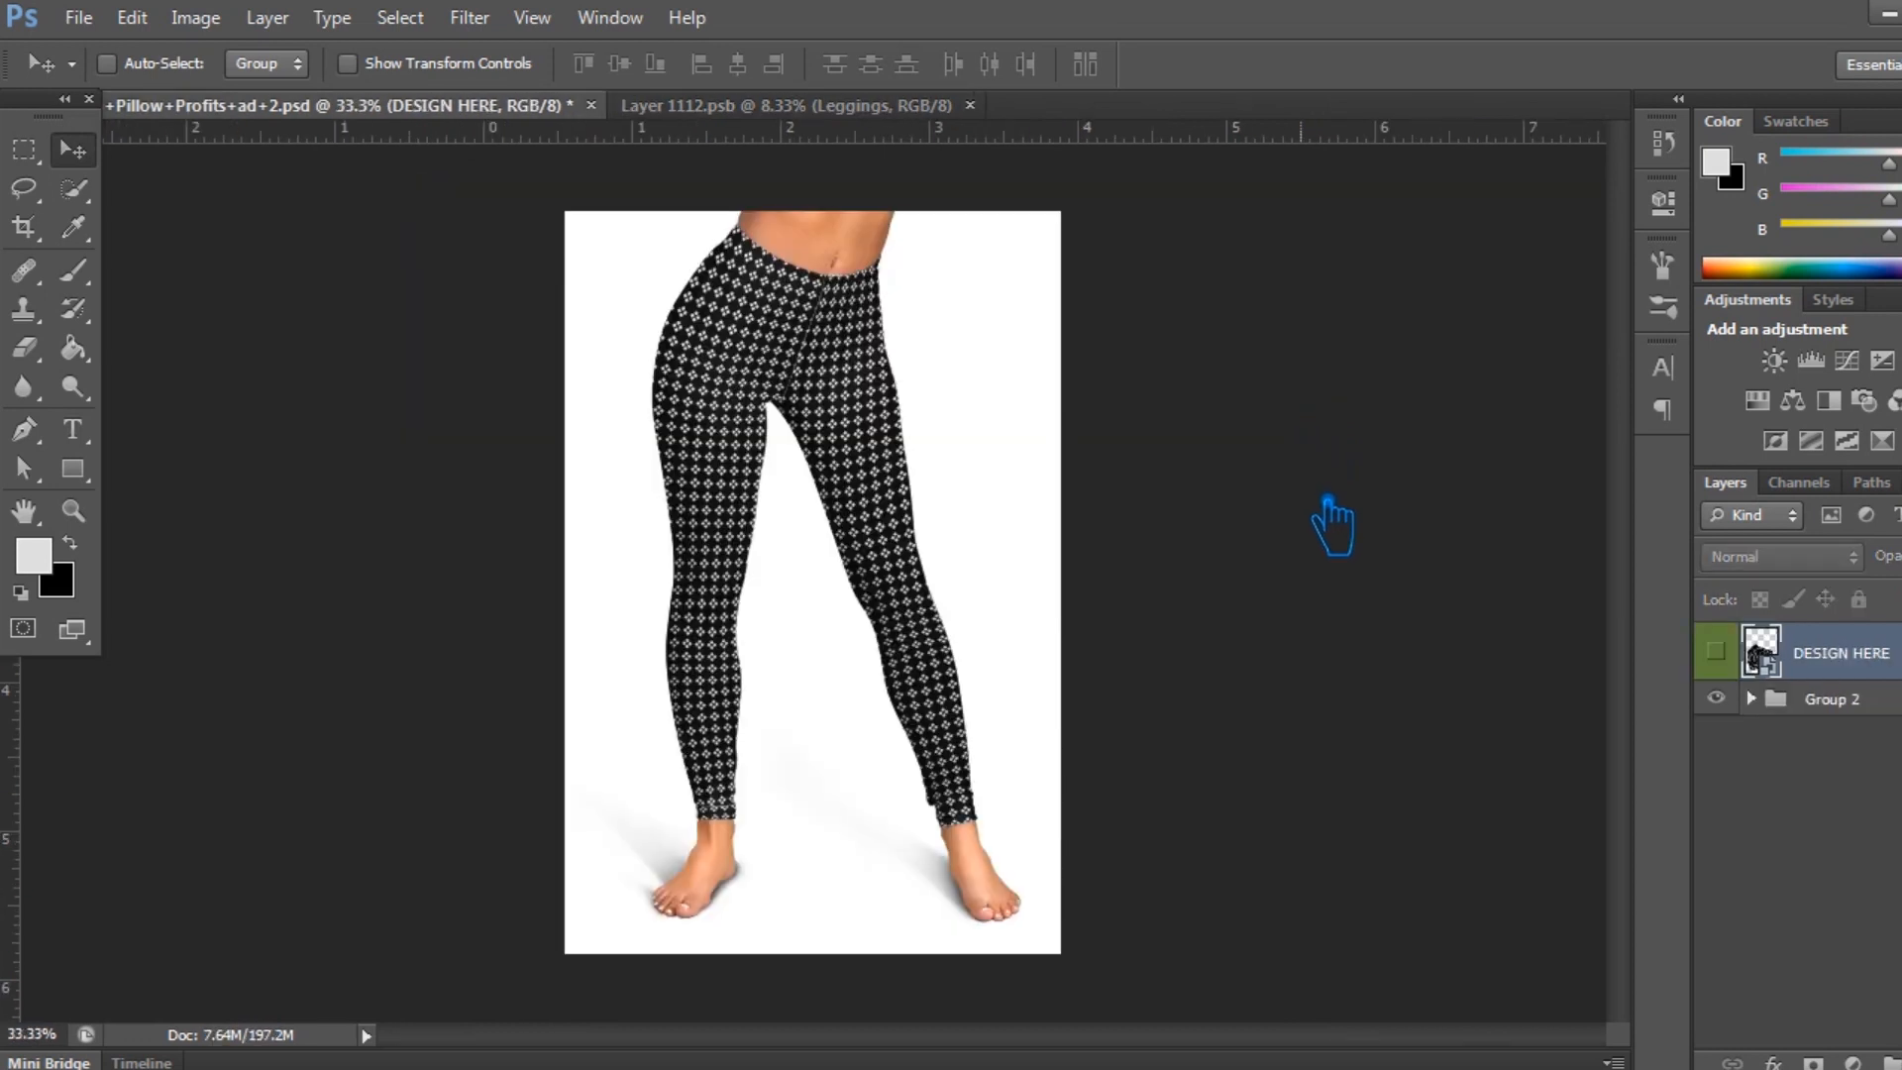
pyautogui.hotkey('ctrl', '+')
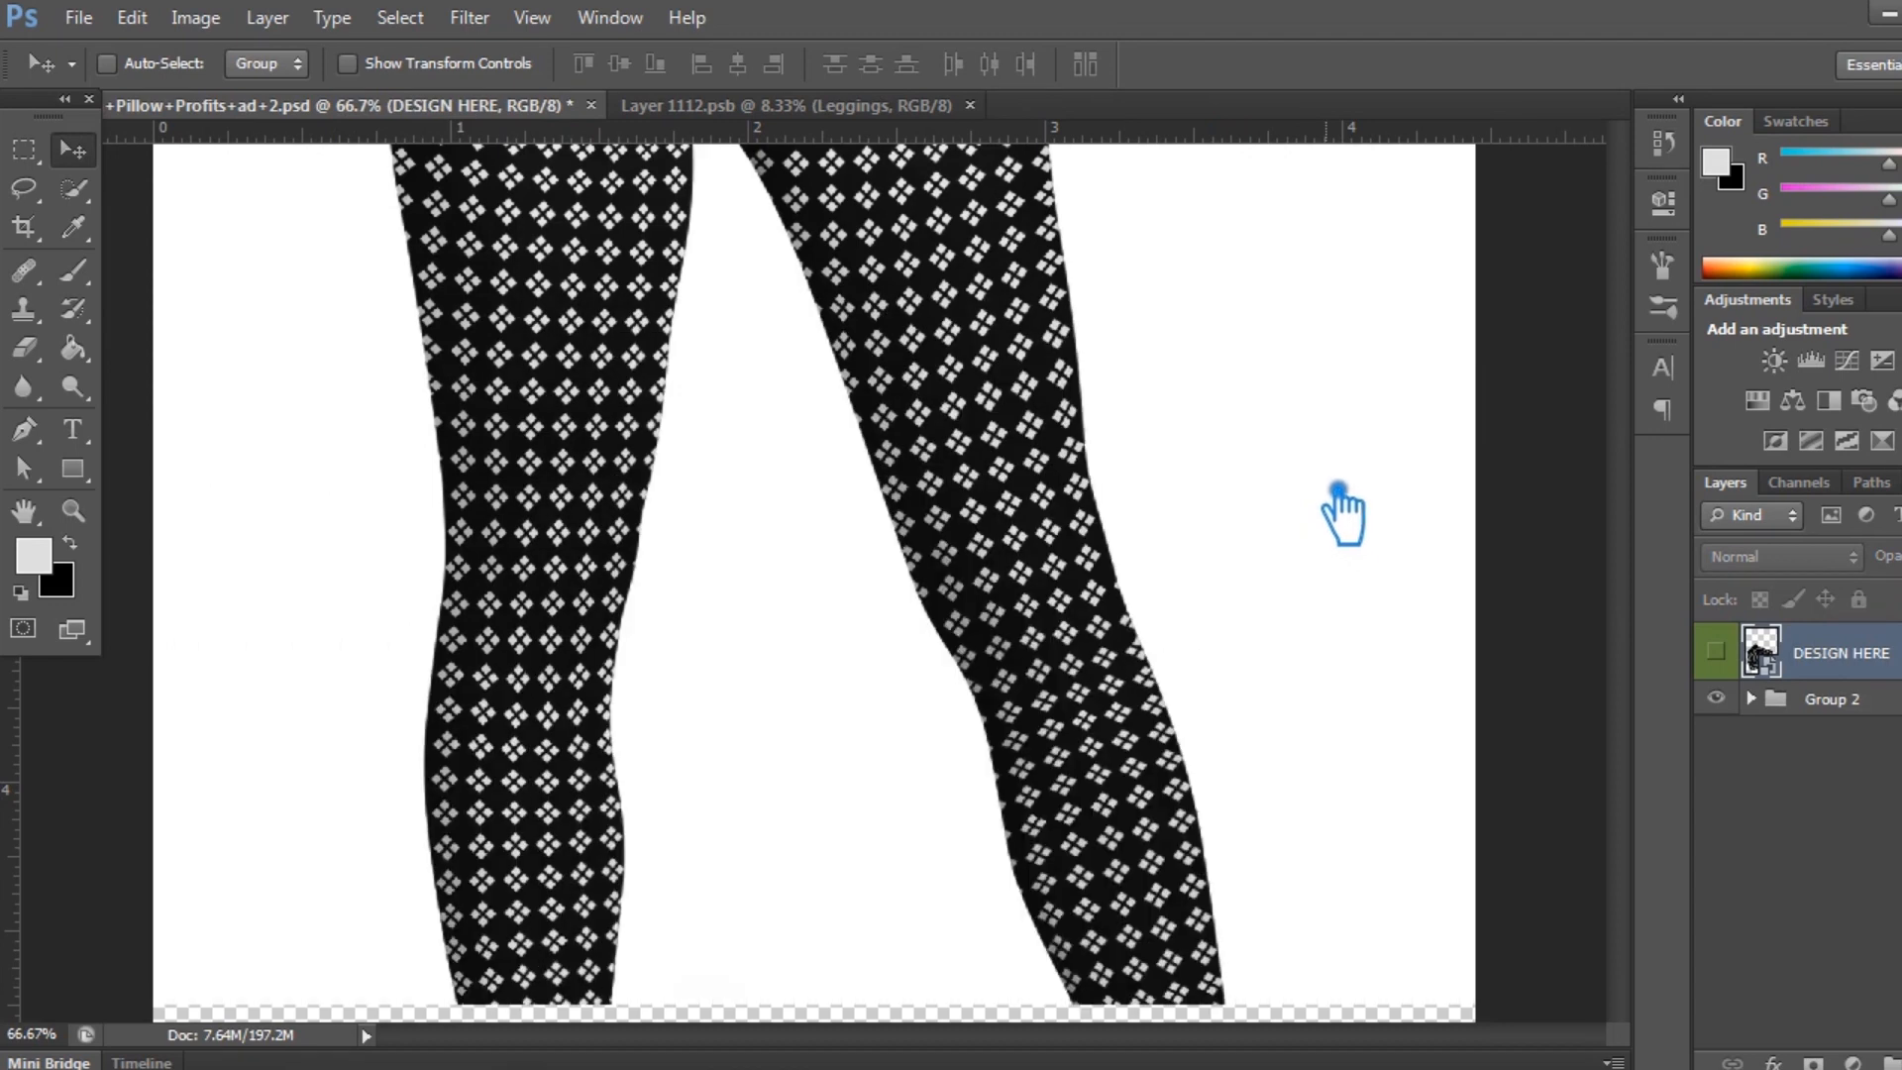
pyautogui.hotkey('ctrl', '-')
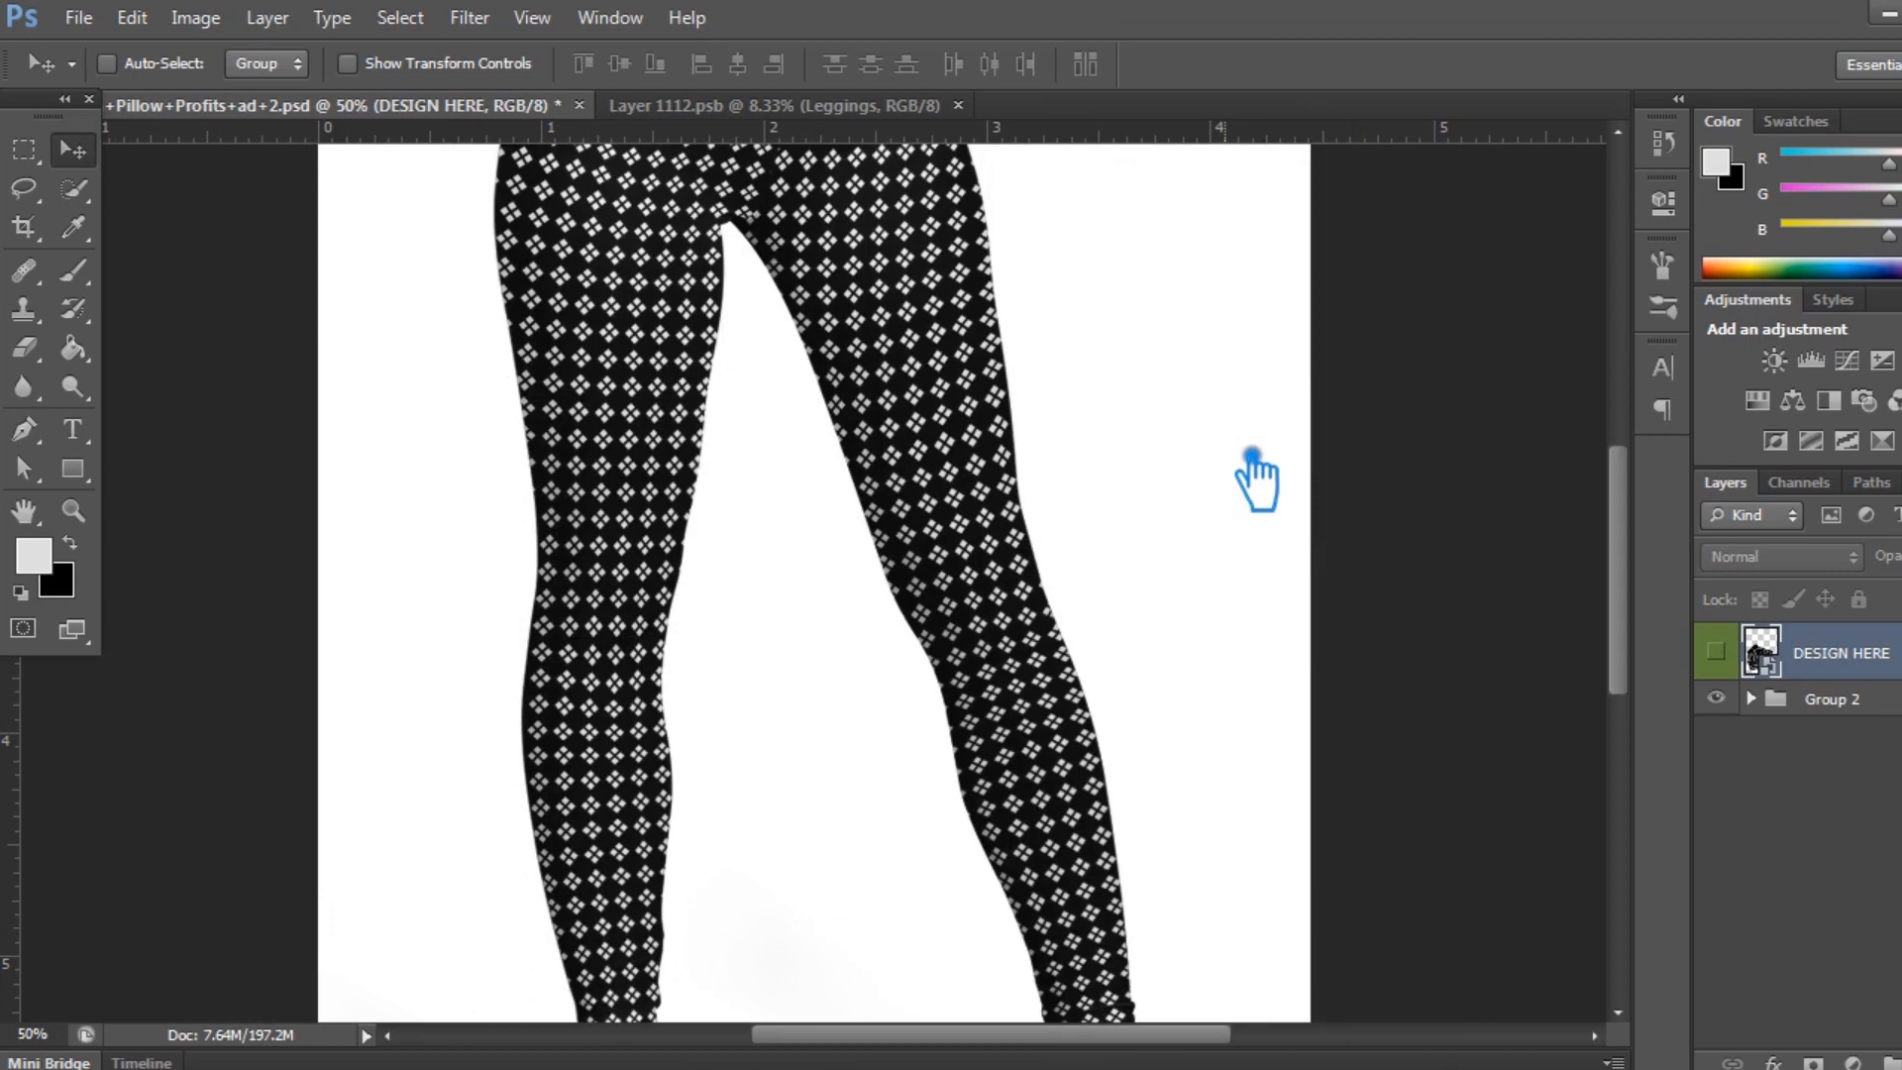
pyautogui.moveTo(1174, 388); pyautogui.dragTo(1212, 572)
pyautogui.press('f')
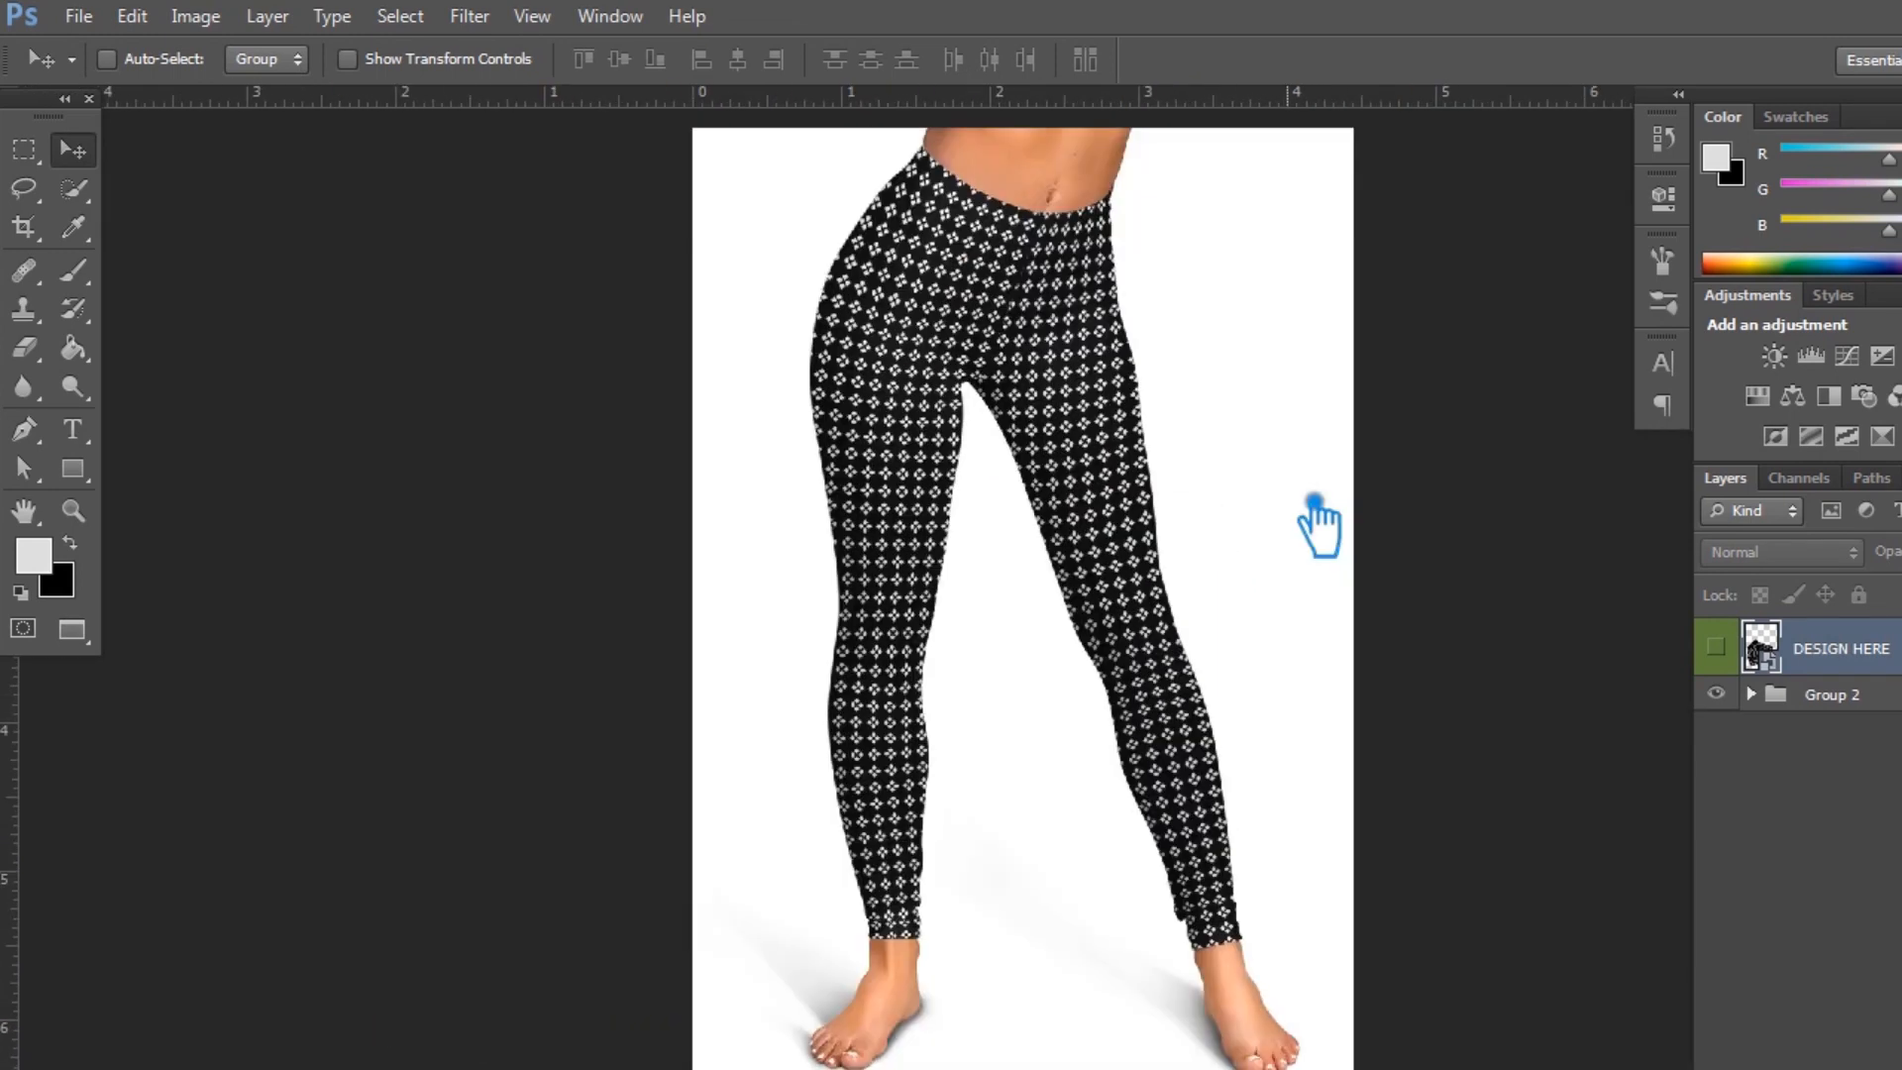
pyautogui.moveTo(1401, 527); pyautogui.dragTo(1383, 522)
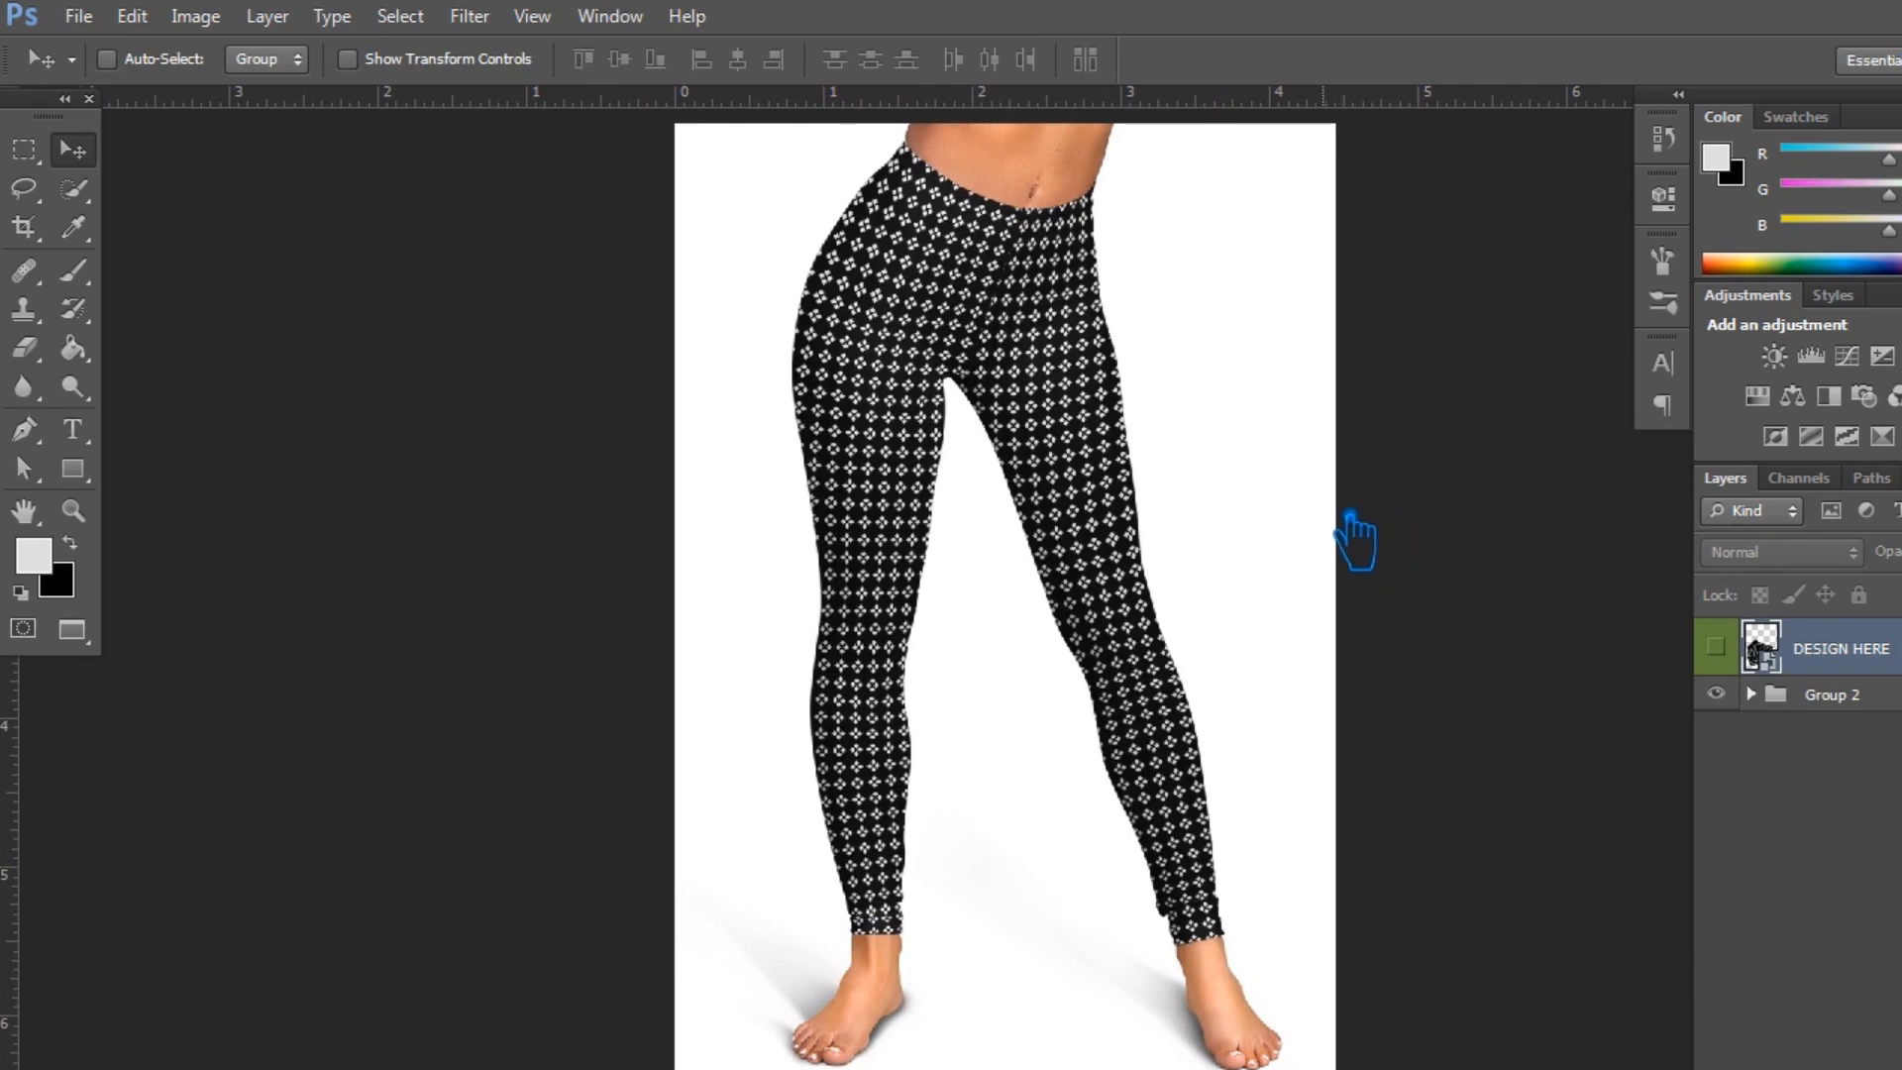
pyautogui.press('f')
pyautogui.press('f')
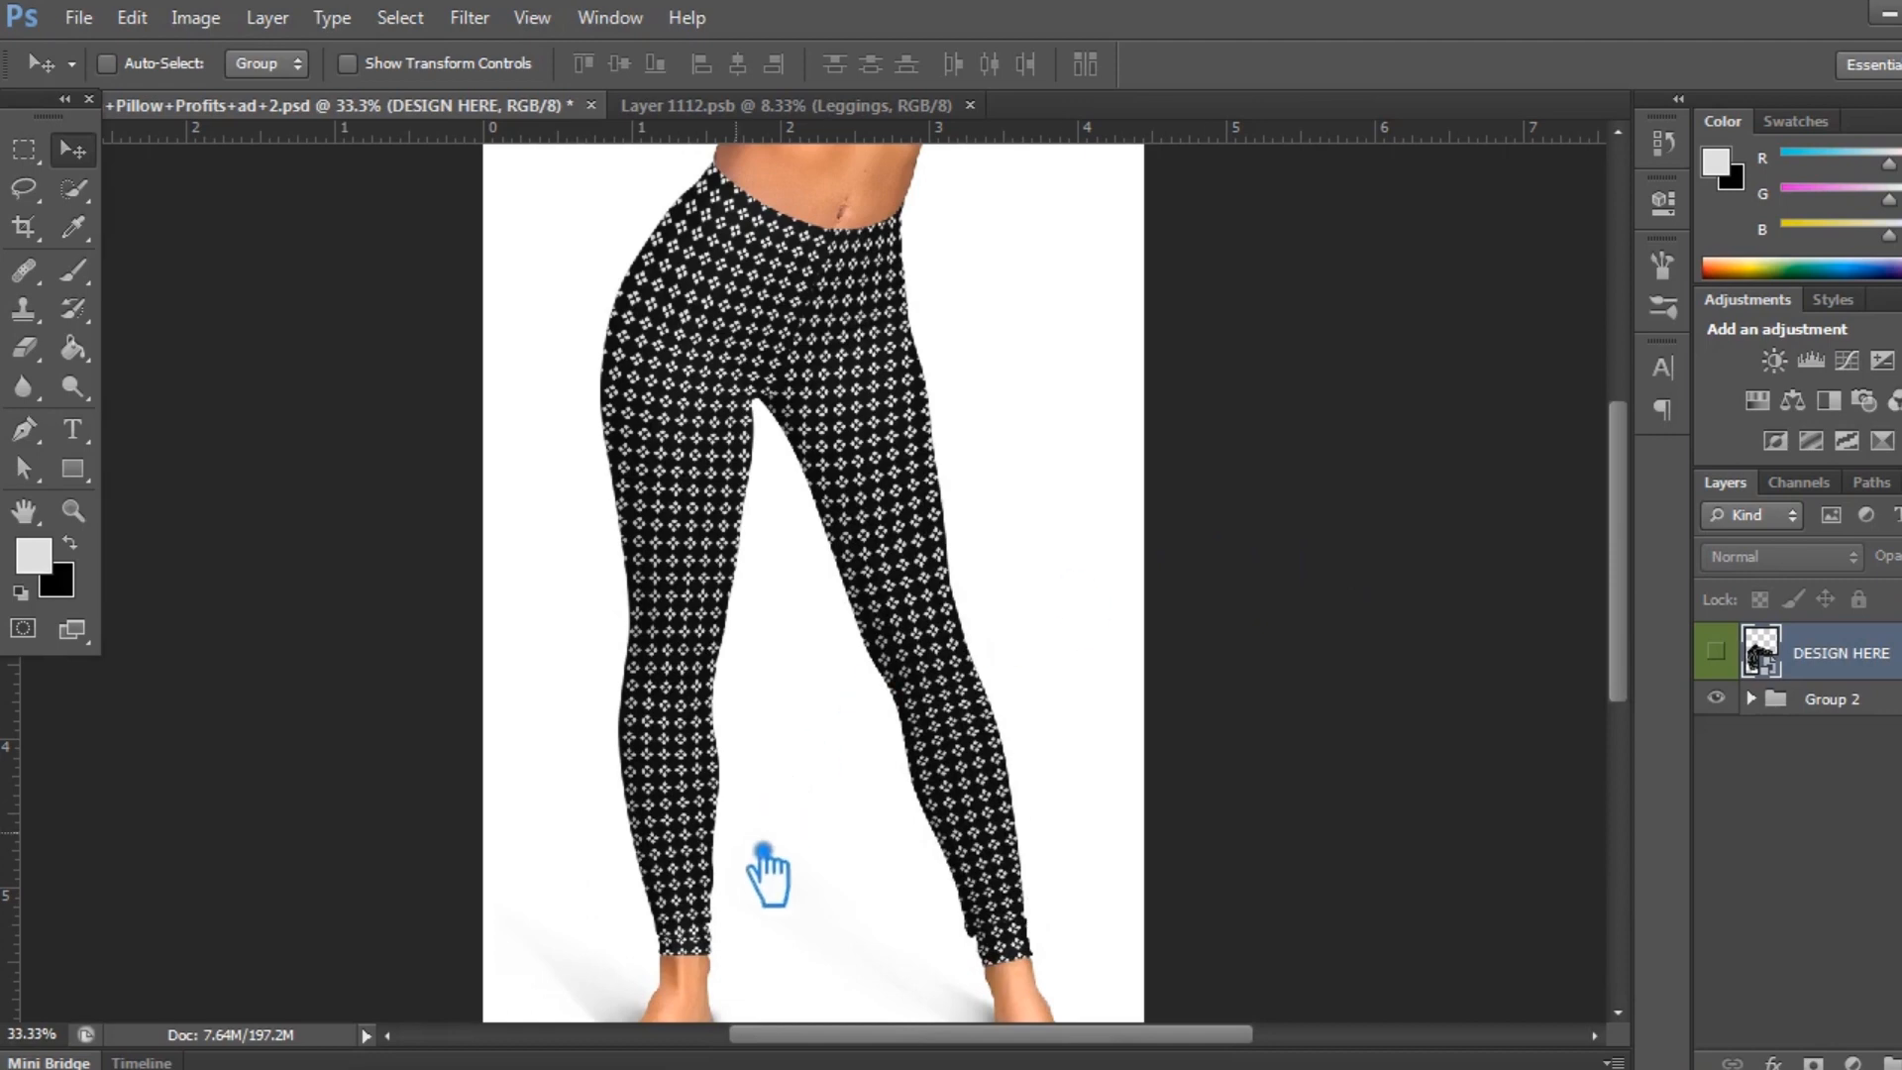